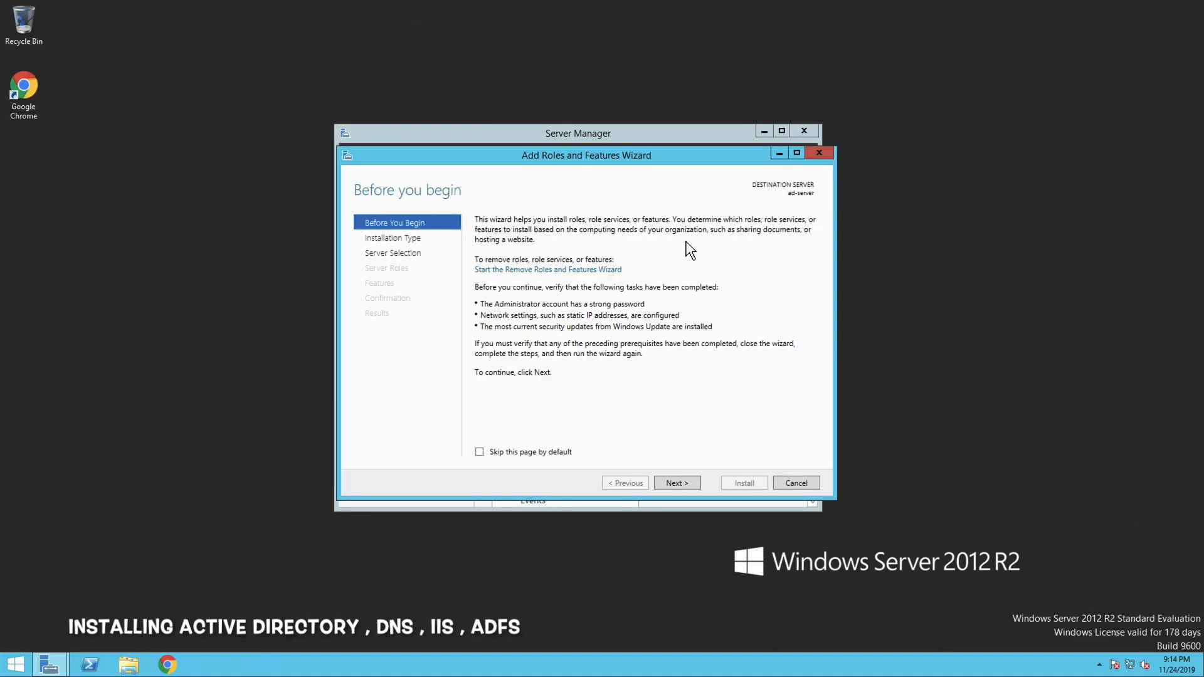
Choose role-based installation on ad-server and select the Active Directory Domain Services role with its required features and the Active Directory Federation Services role
click(671, 483)
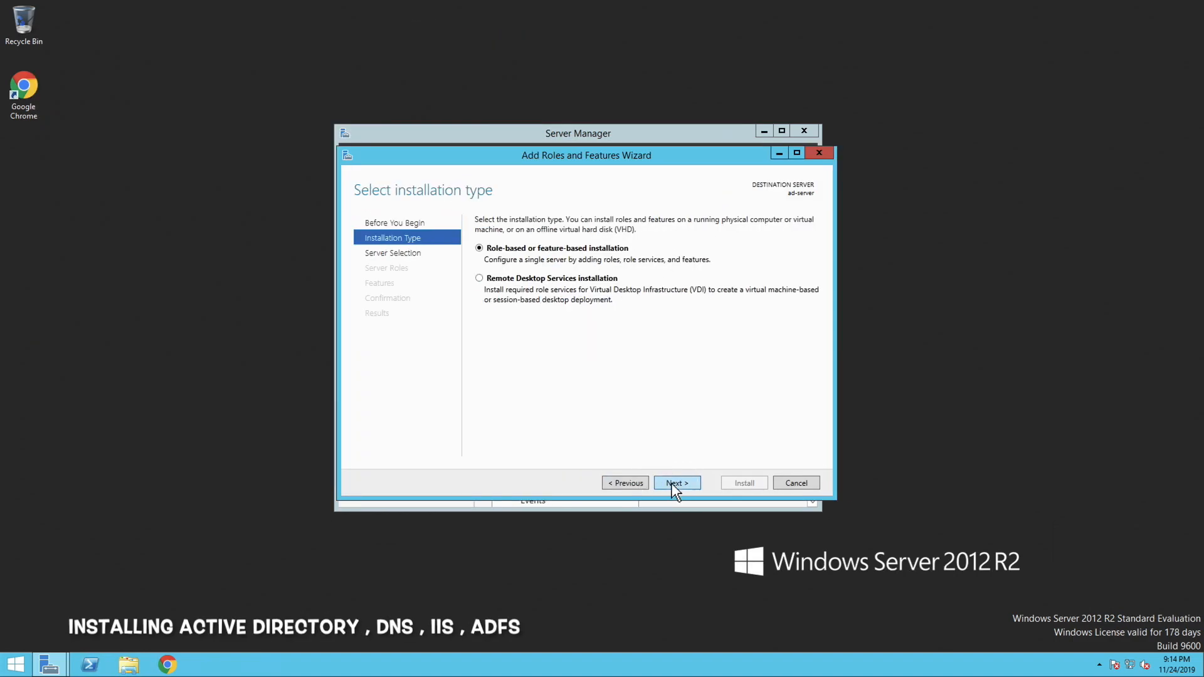
click(670, 483)
click(676, 482)
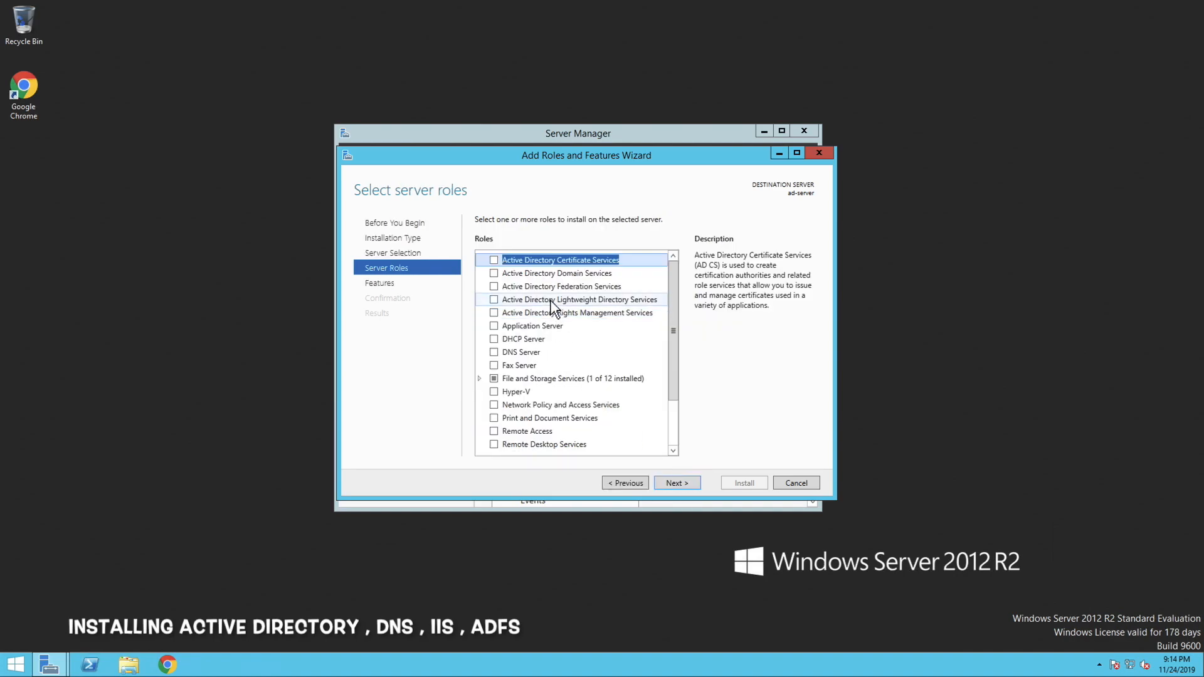
click(495, 273)
click(634, 438)
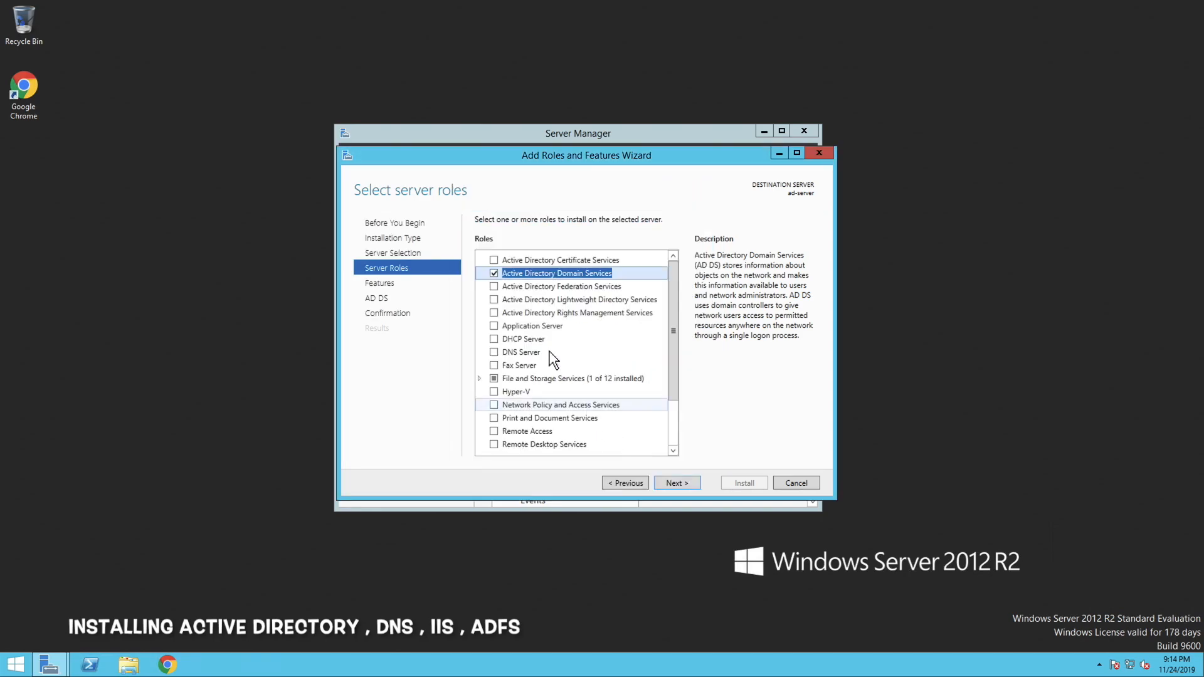
click(497, 287)
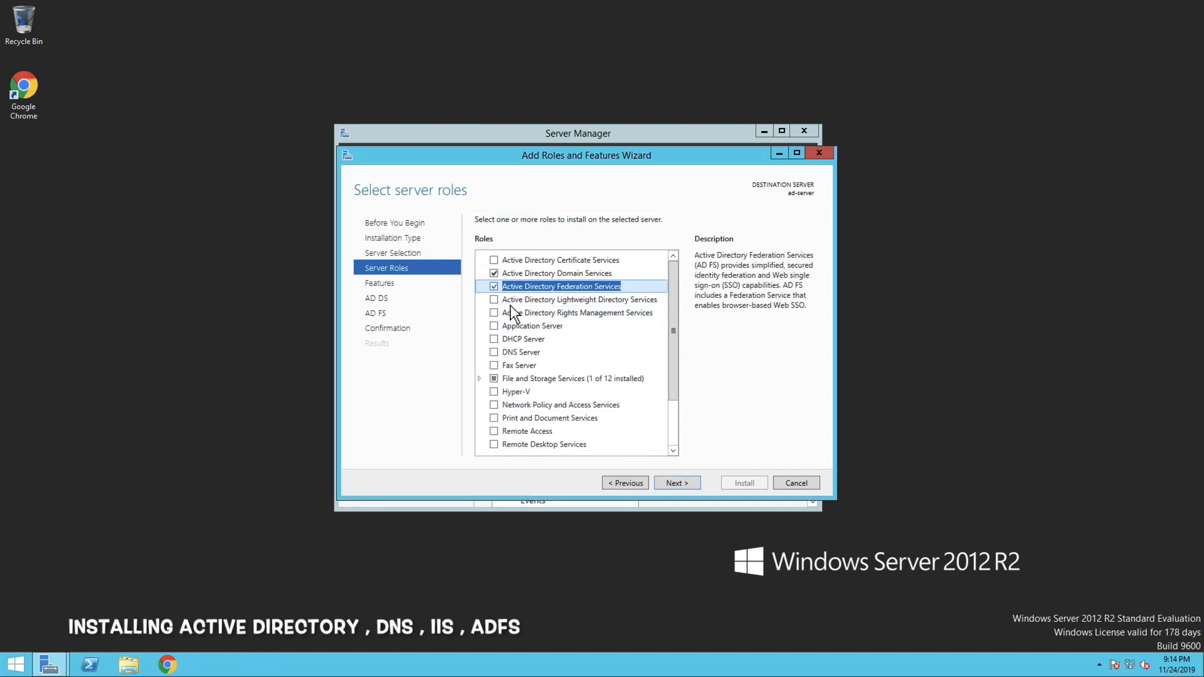
Select the DNS Server and Web Server (IIS) roles with their required management tools, continuing without a static IP address
click(495, 352)
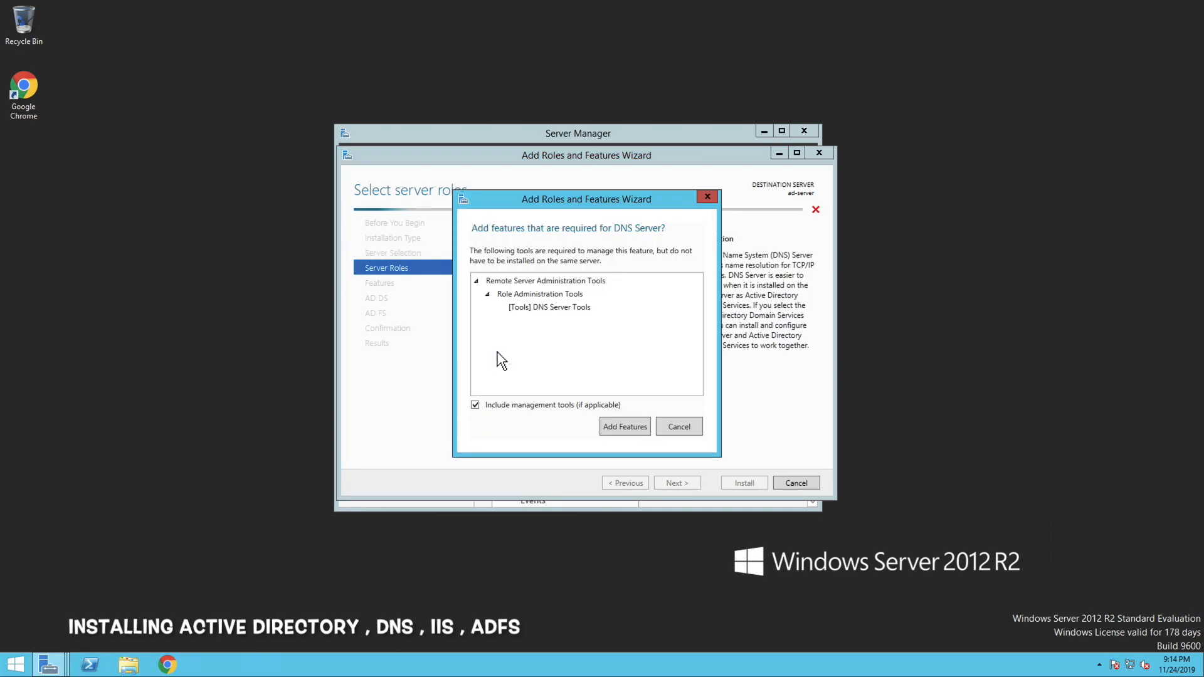
click(615, 425)
click(668, 424)
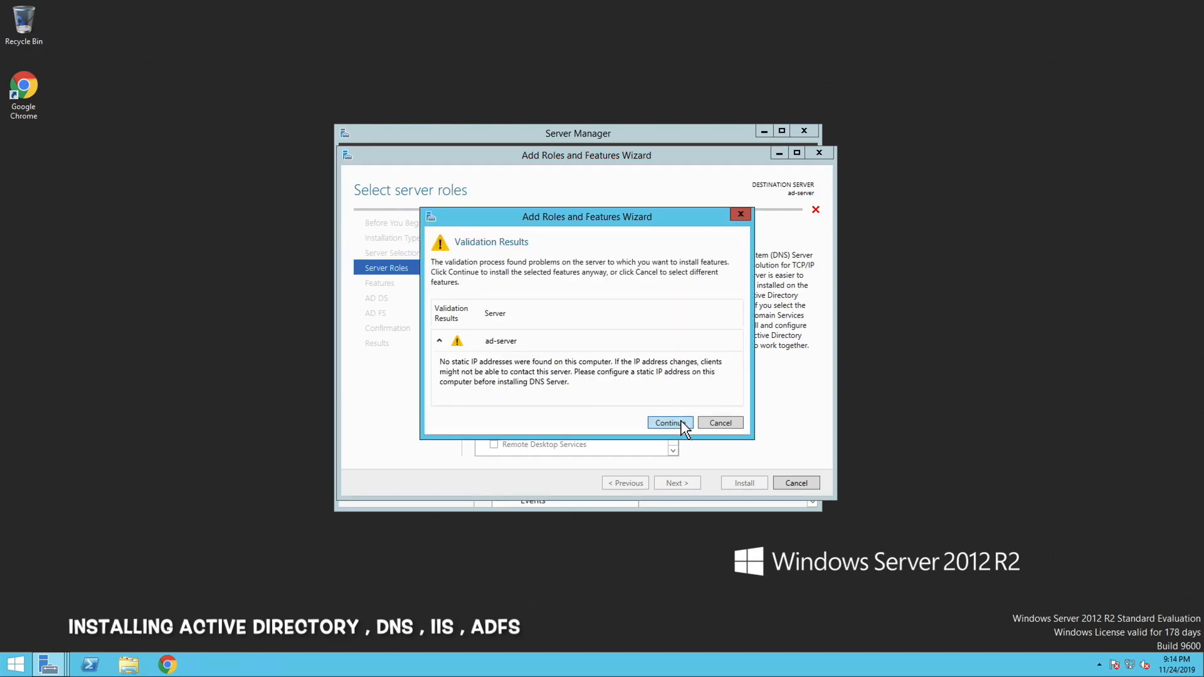
scroll(677, 388, down, 2)
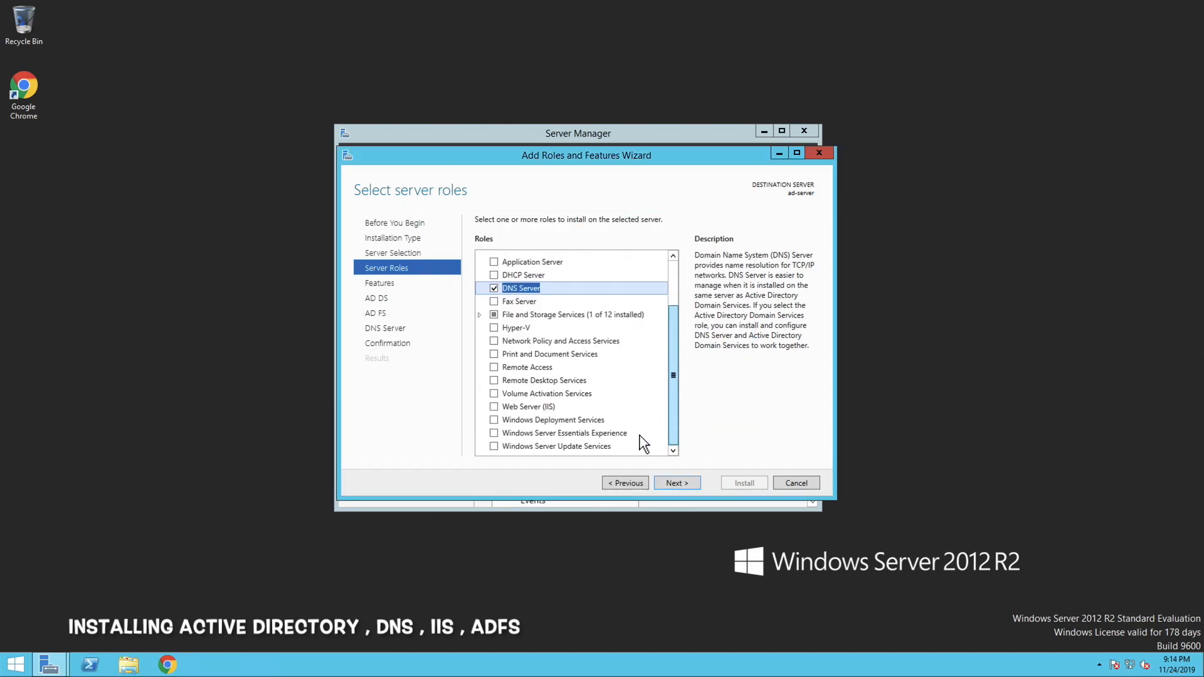
click(502, 406)
click(637, 434)
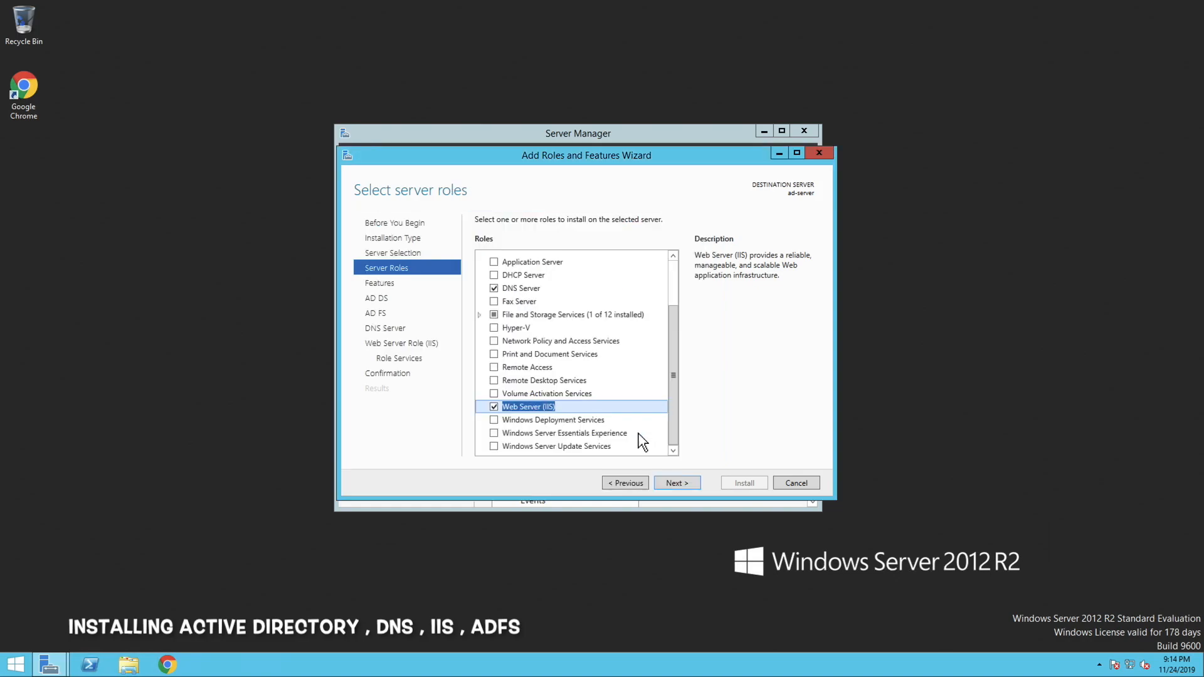
Keep the default features and IIS role services, install the selected roles, and close the installation wizard
click(682, 489)
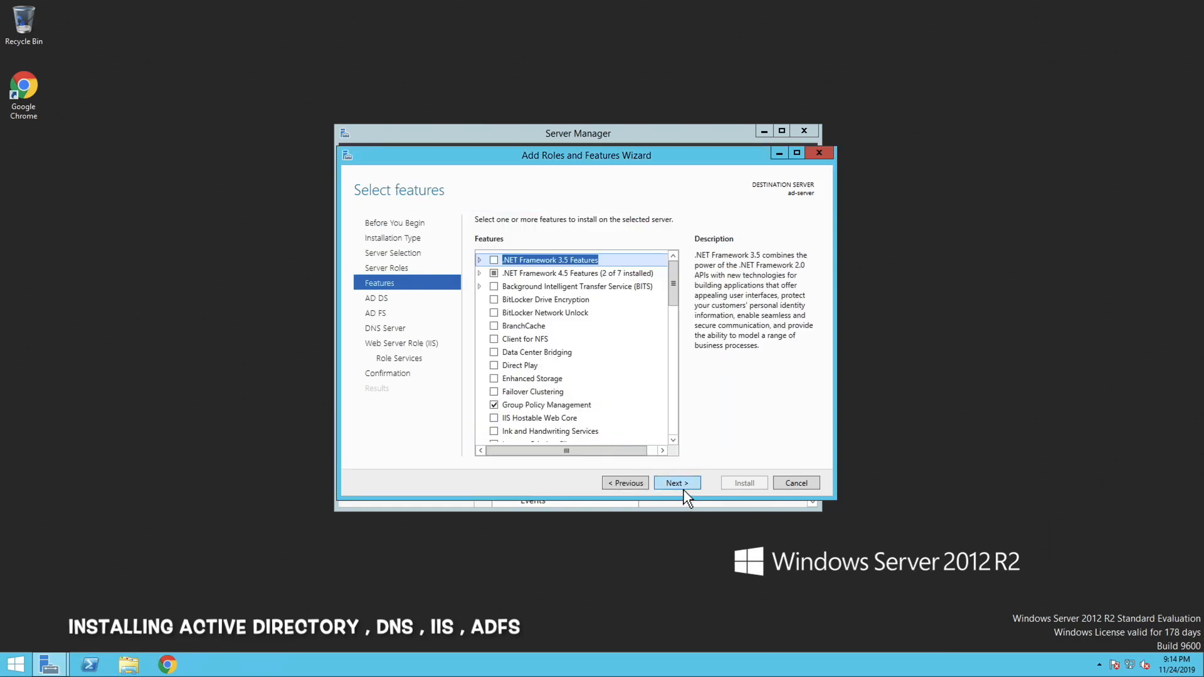
click(677, 483)
click(677, 482)
click(676, 482)
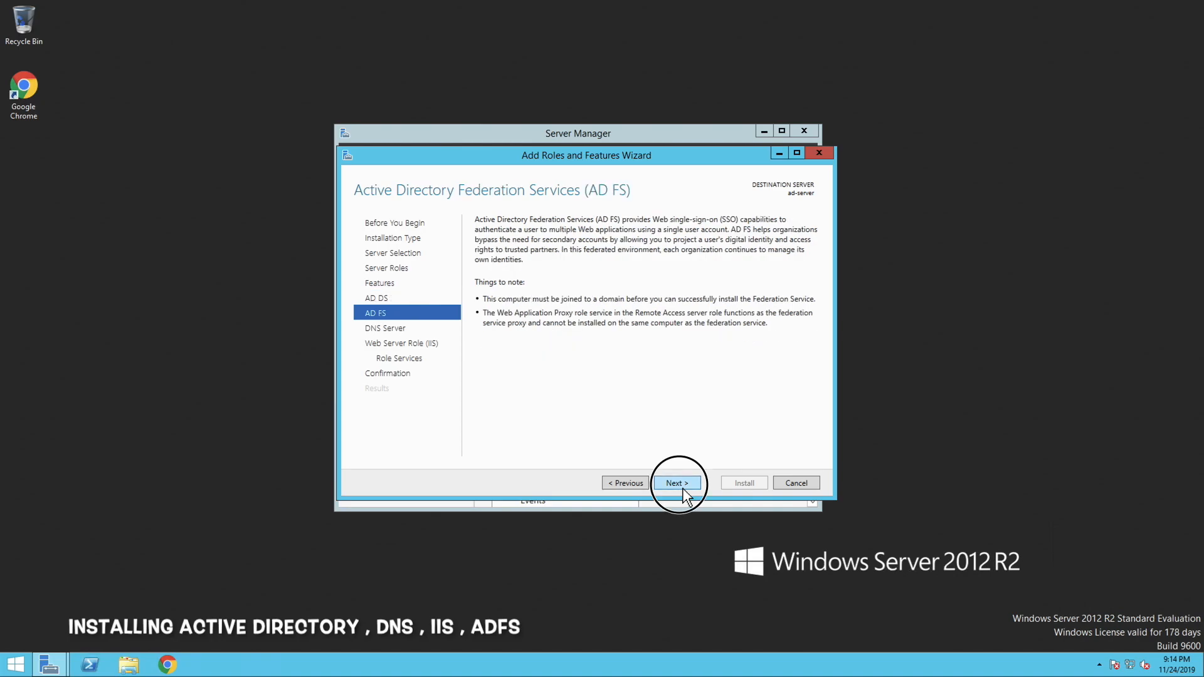
click(682, 487)
click(683, 488)
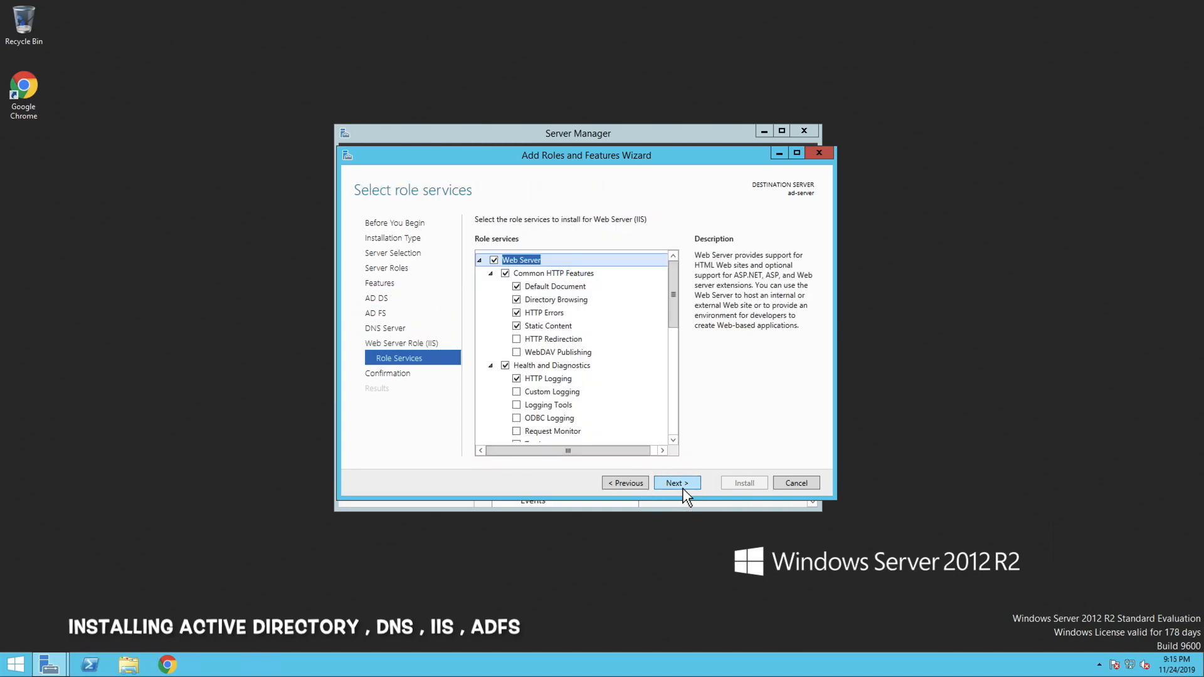
click(682, 488)
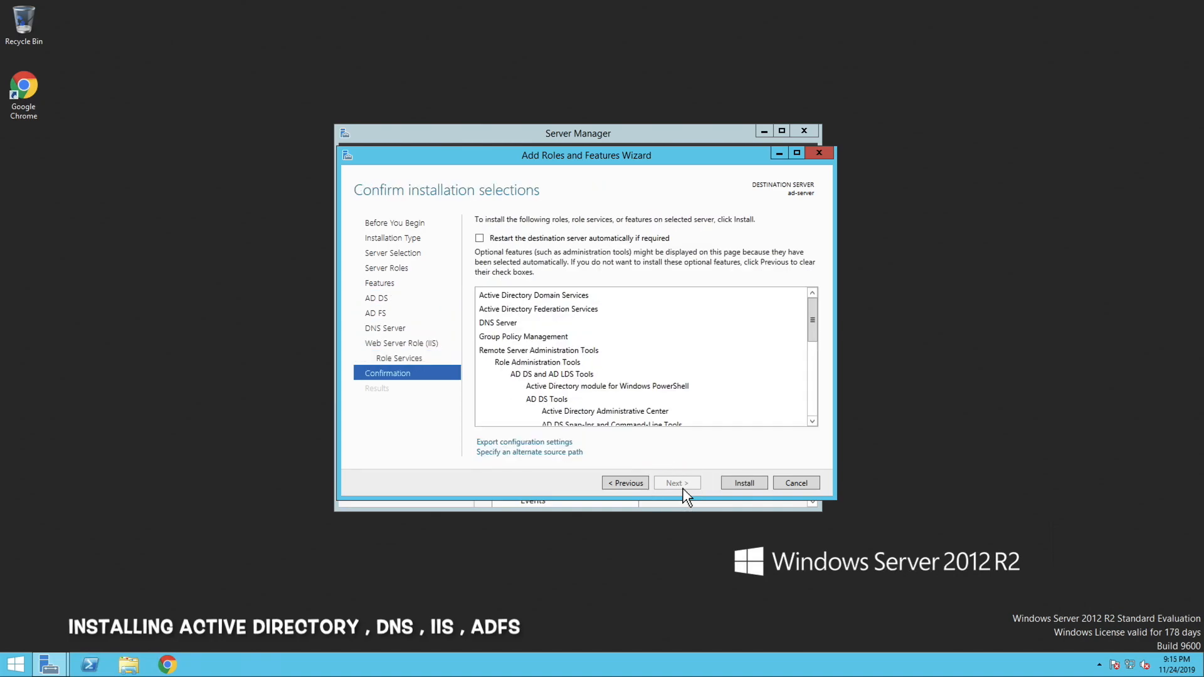
click(740, 488)
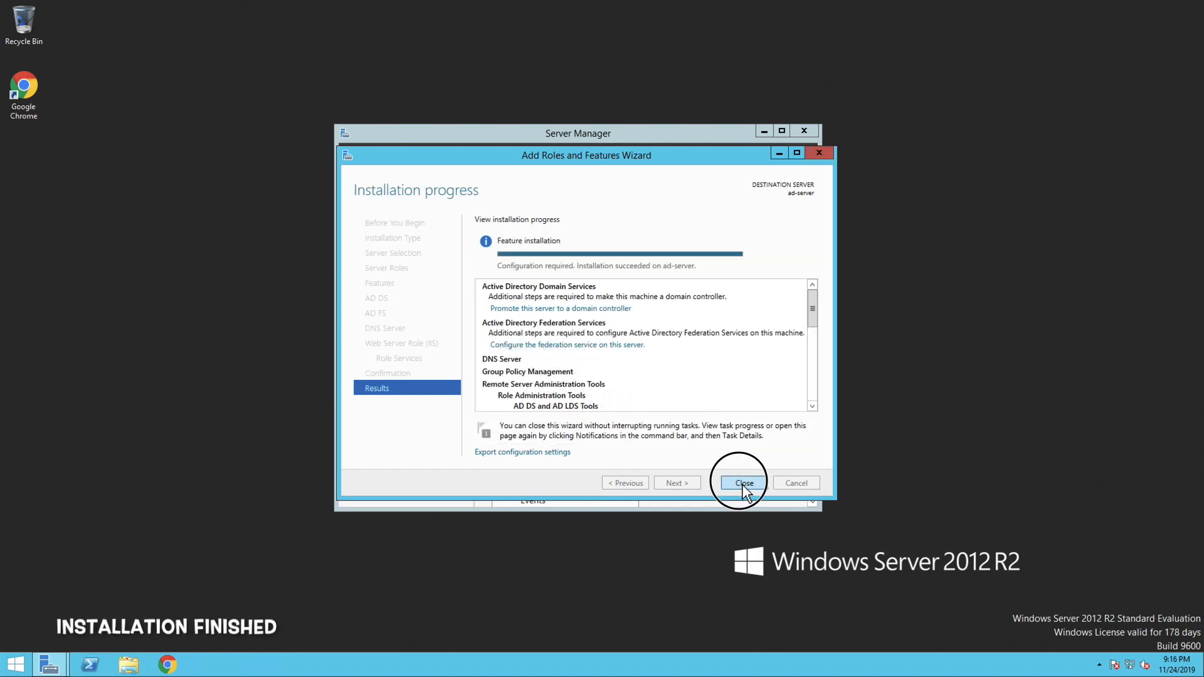
click(743, 484)
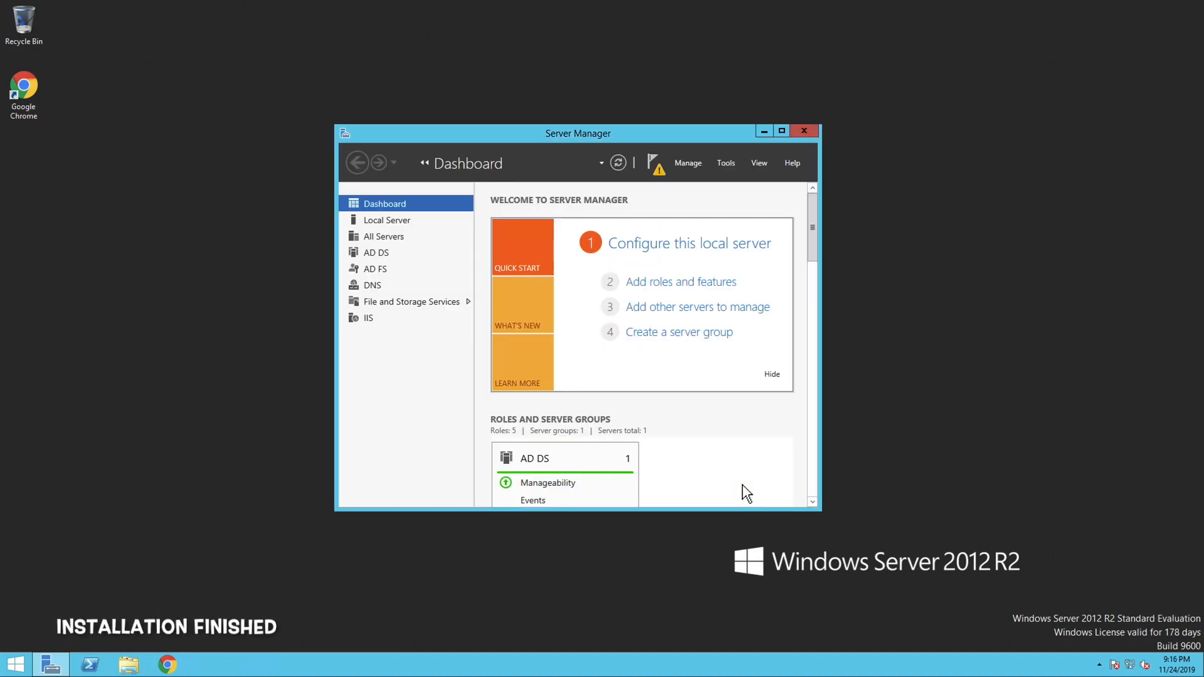
Start promoting the server to a domain controller, adding a new forest with root domain name devopssimplified.com
click(652, 171)
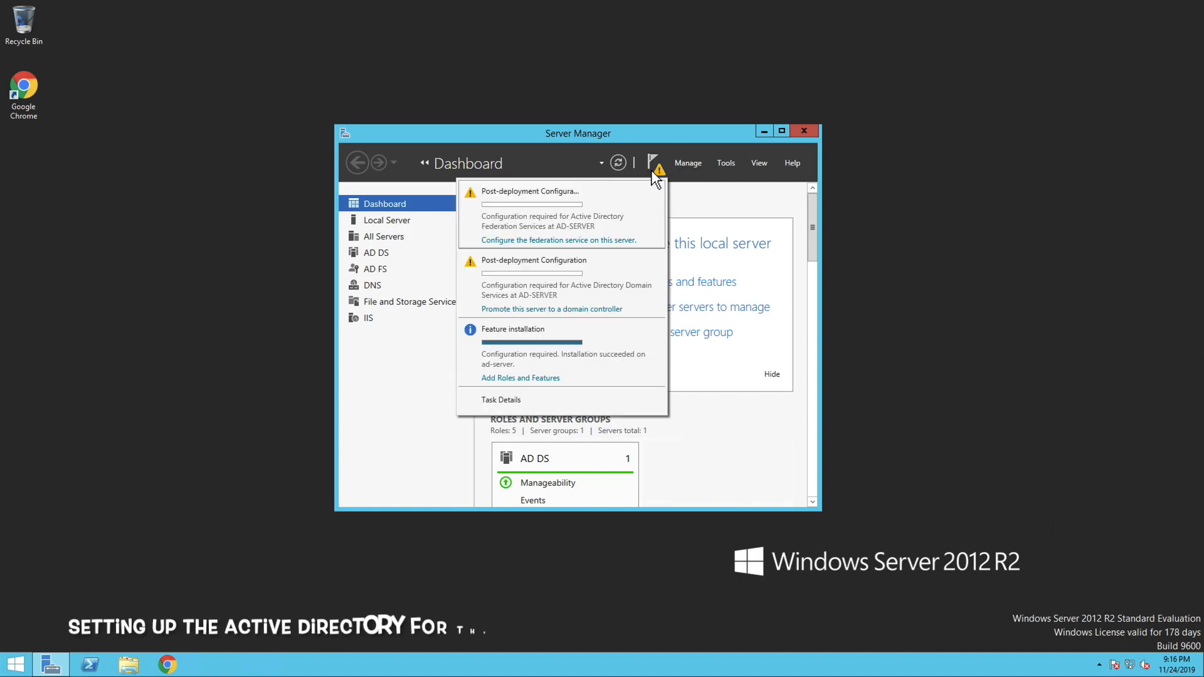
click(581, 311)
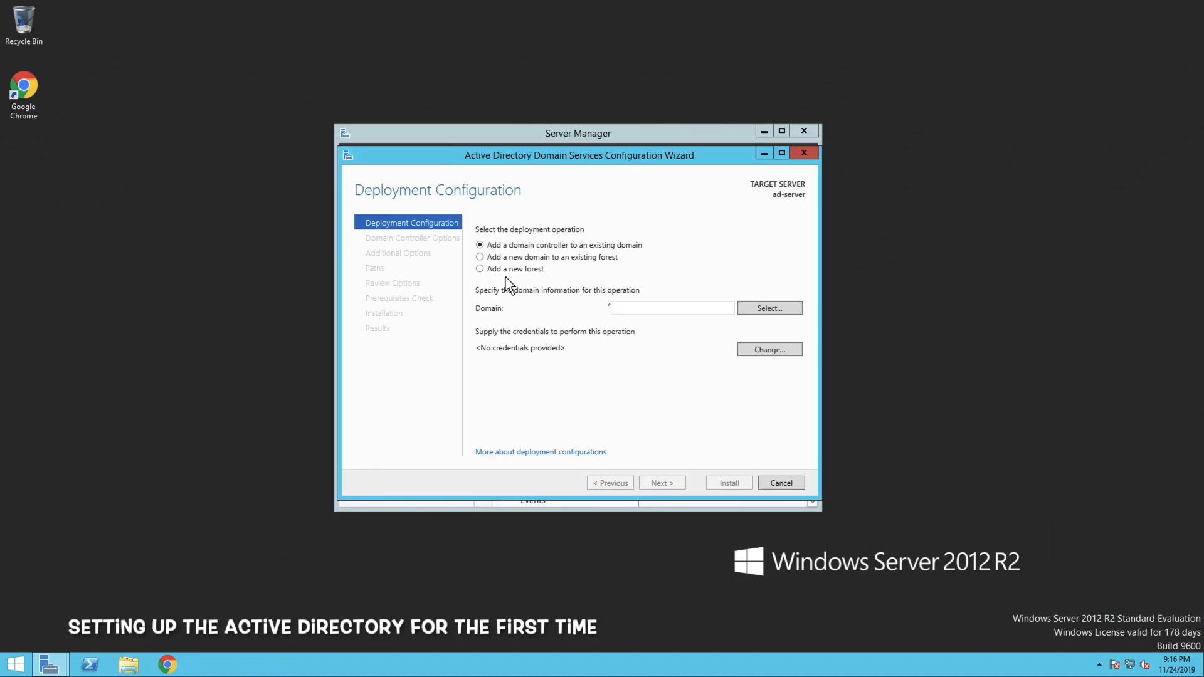
click(506, 275)
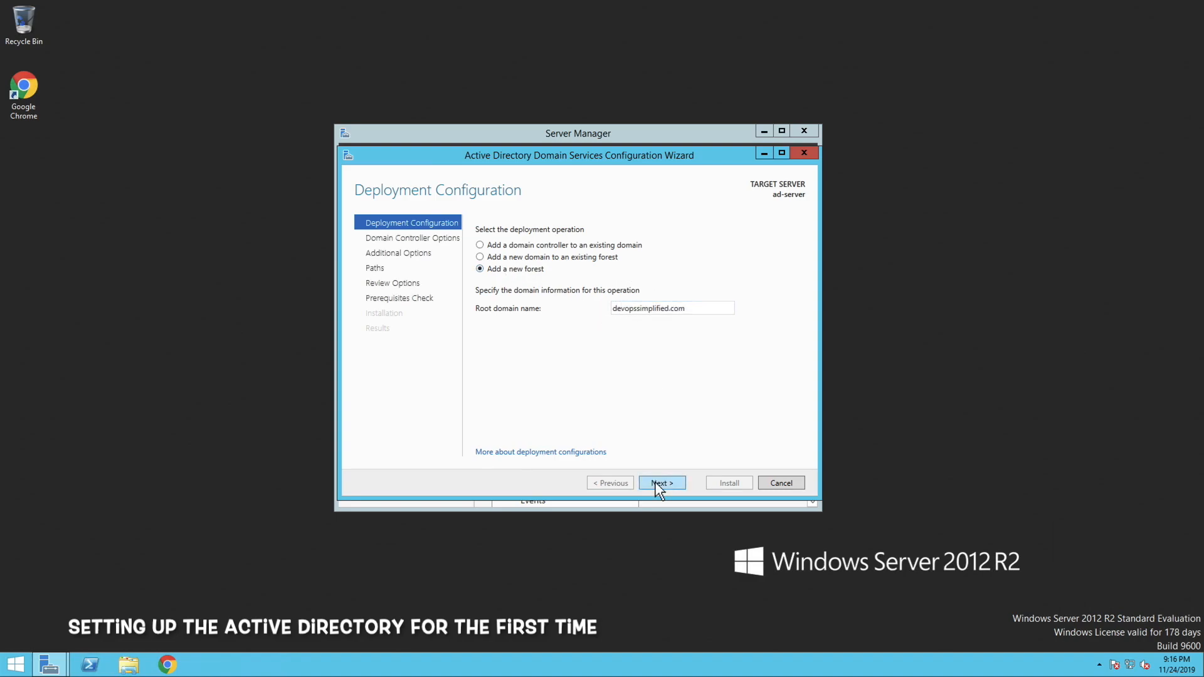
click(658, 486)
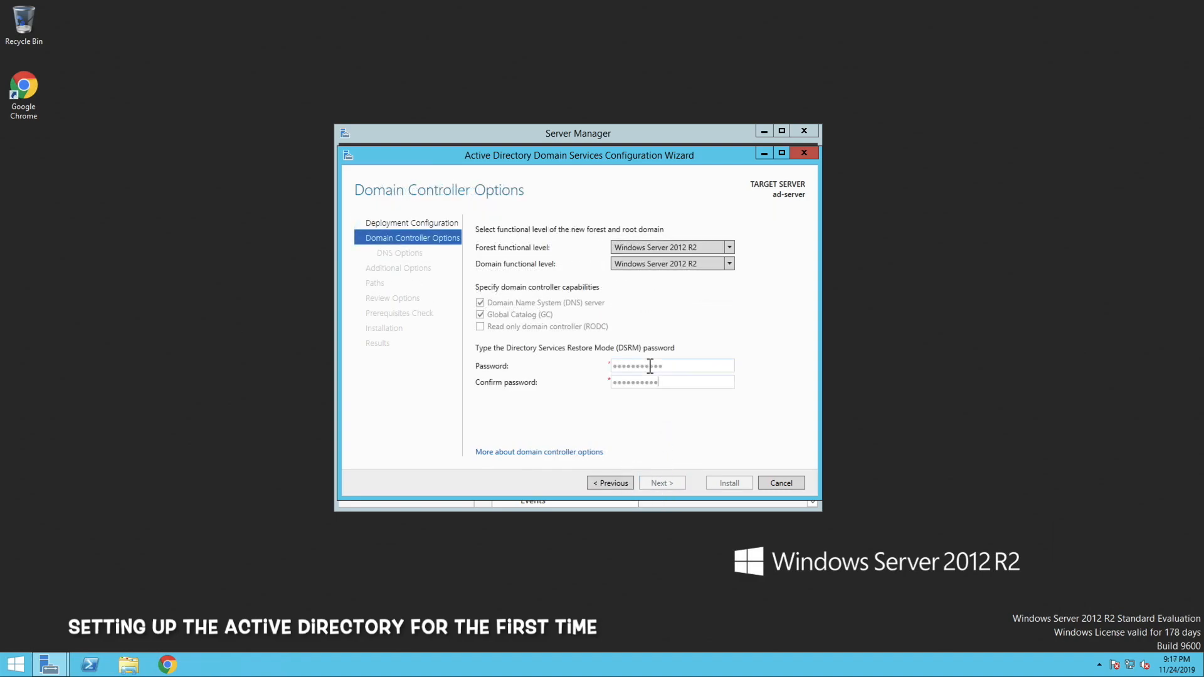
Set and confirm the Directory Services Restore Mode password, keeping the default DNS, NetBIOS name and folder path options
click(661, 483)
click(661, 483)
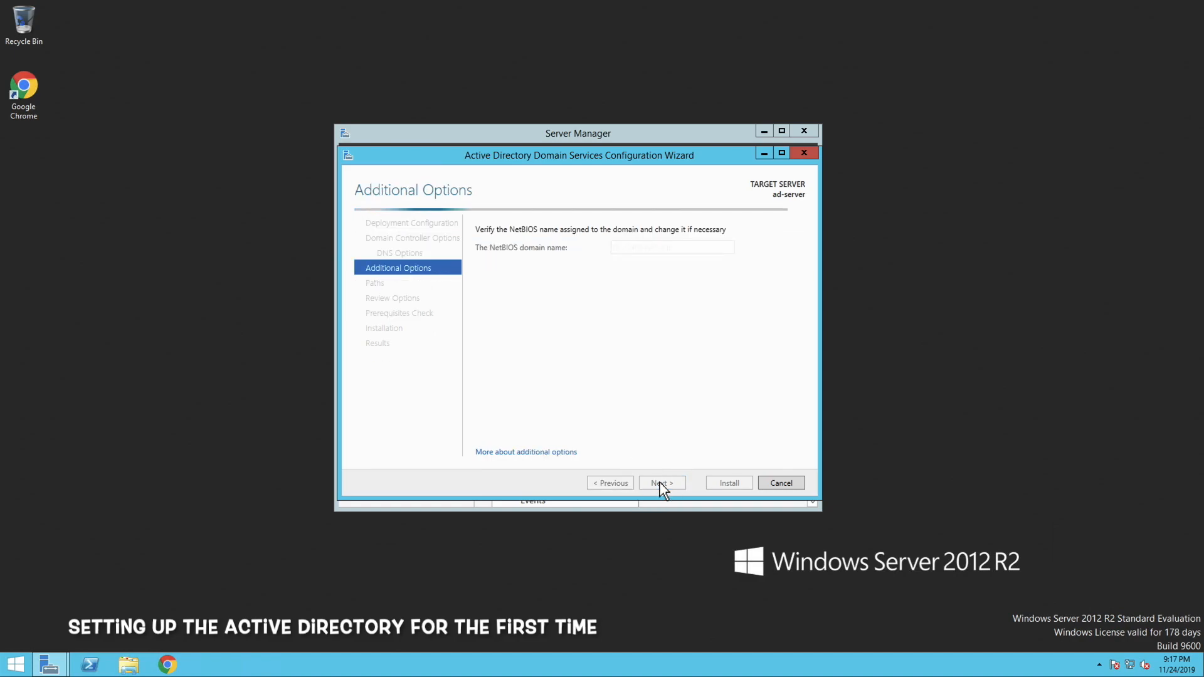
click(661, 482)
click(661, 482)
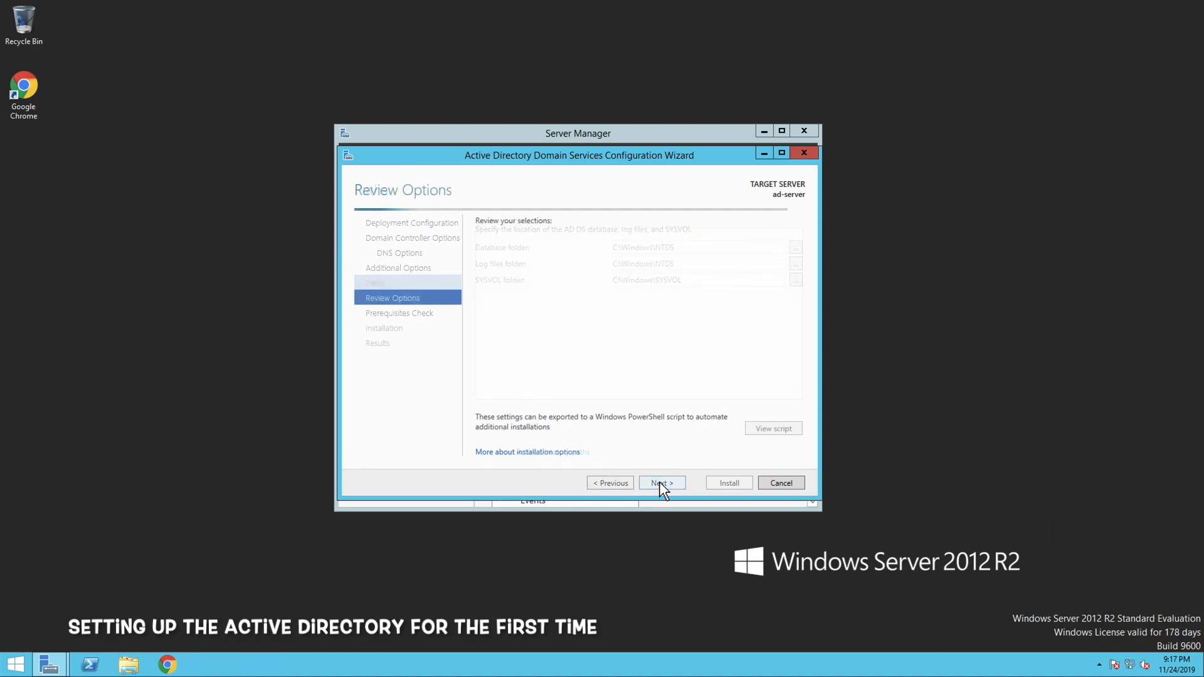
click(661, 483)
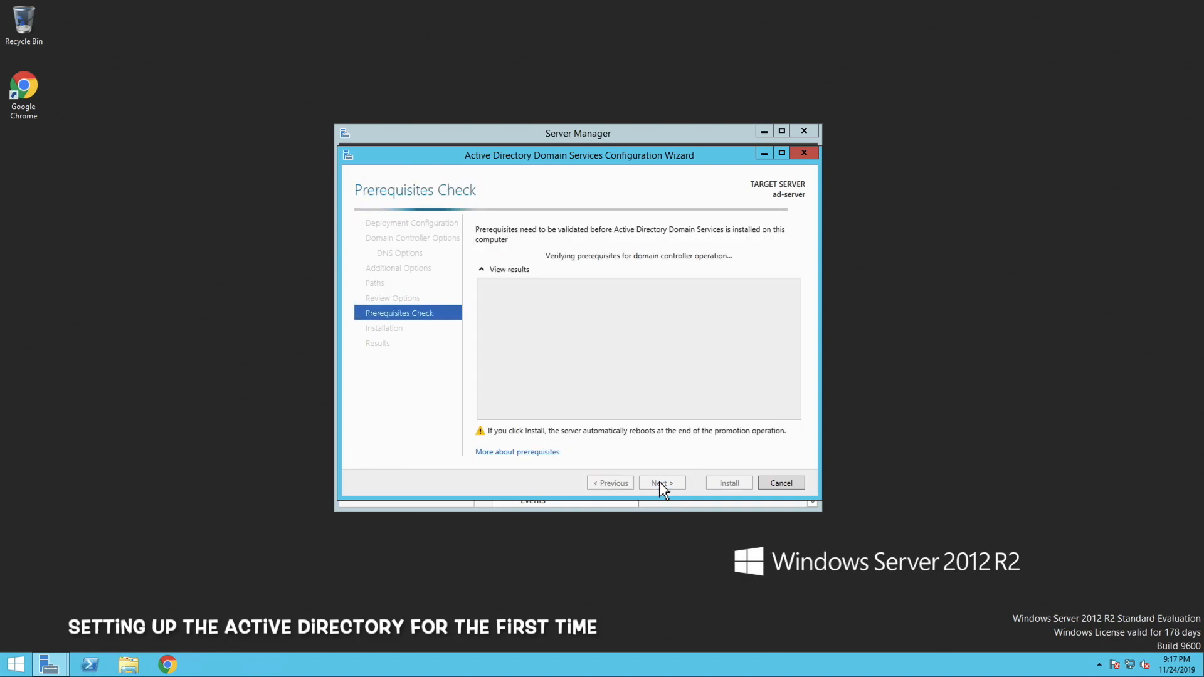
Install the domain controller configuration after the prerequisites check and dismiss the restart notice and results
click(729, 487)
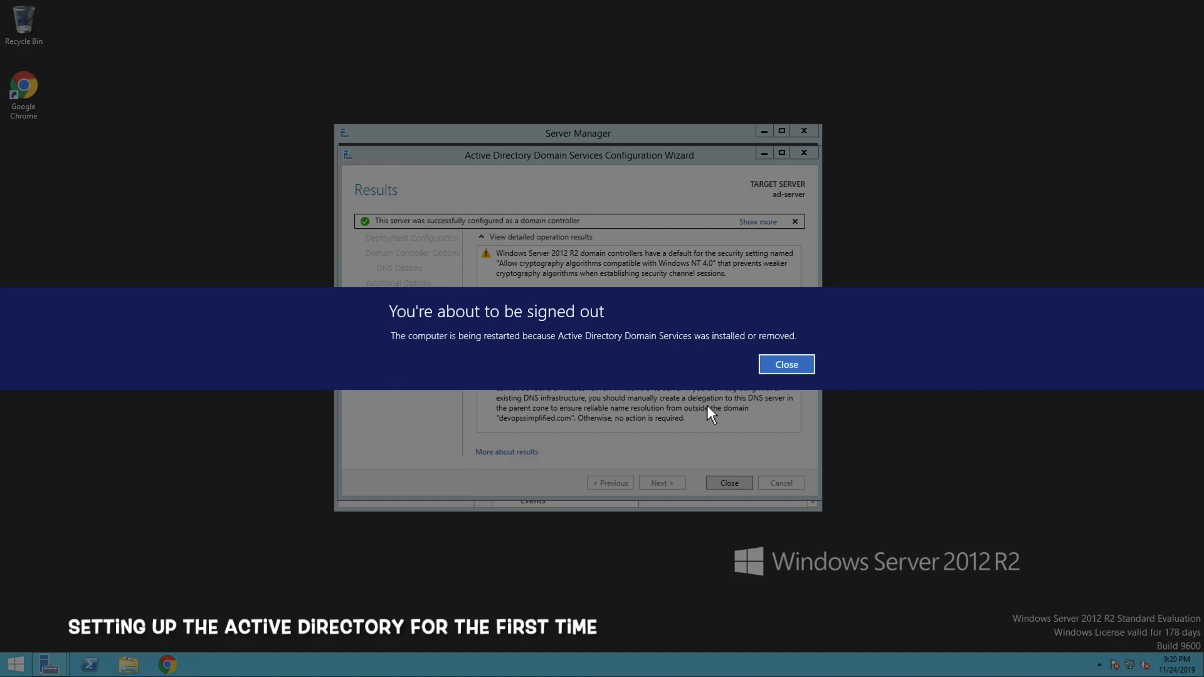
click(778, 370)
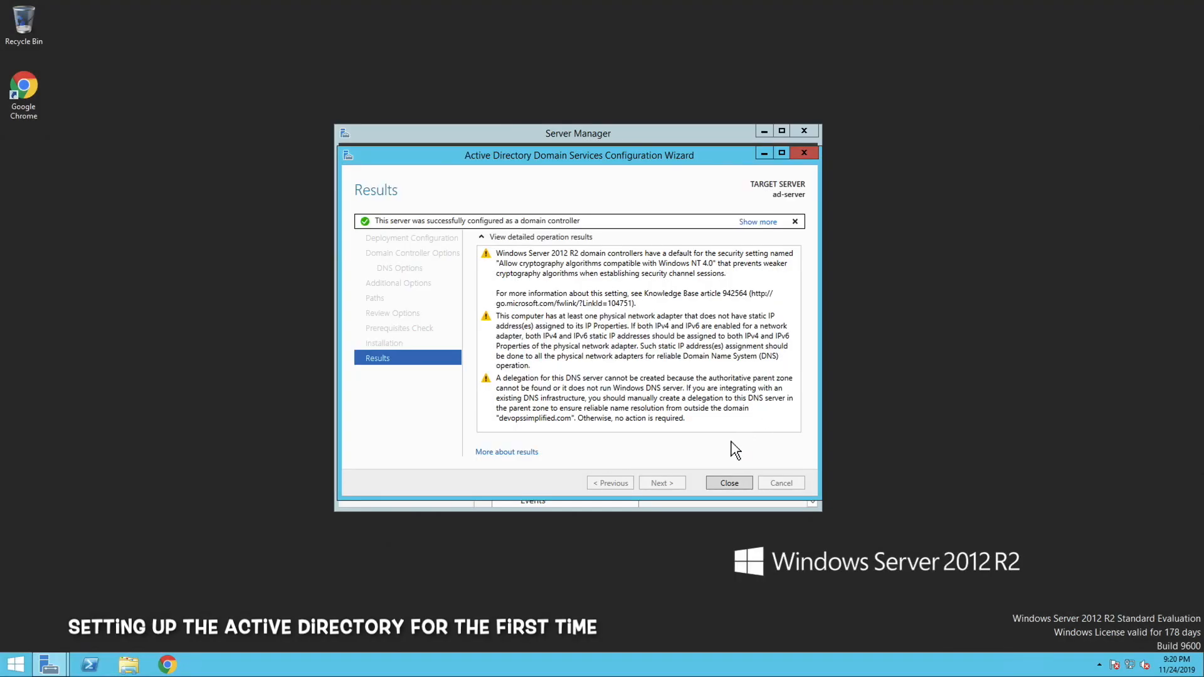
click(724, 483)
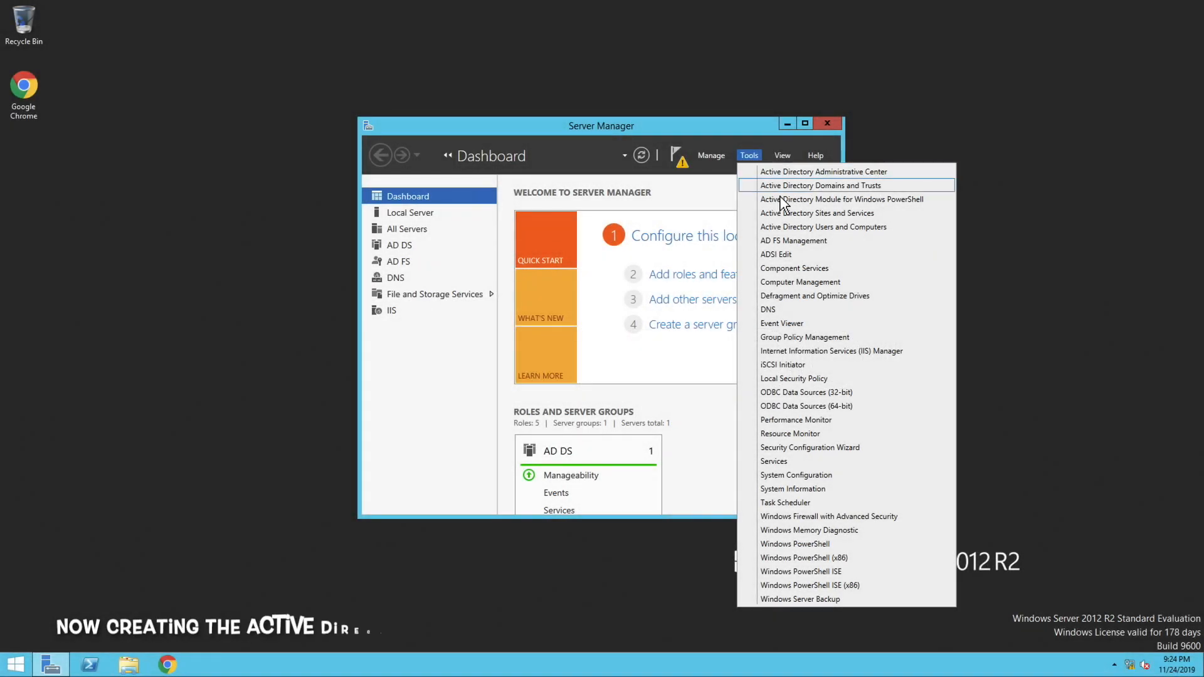
In Active Directory Users and Computers, create a global security group in devopssimplified.com named AWS-, the AWS account number, then -ADFS-AD-DevOps-Prod
click(784, 227)
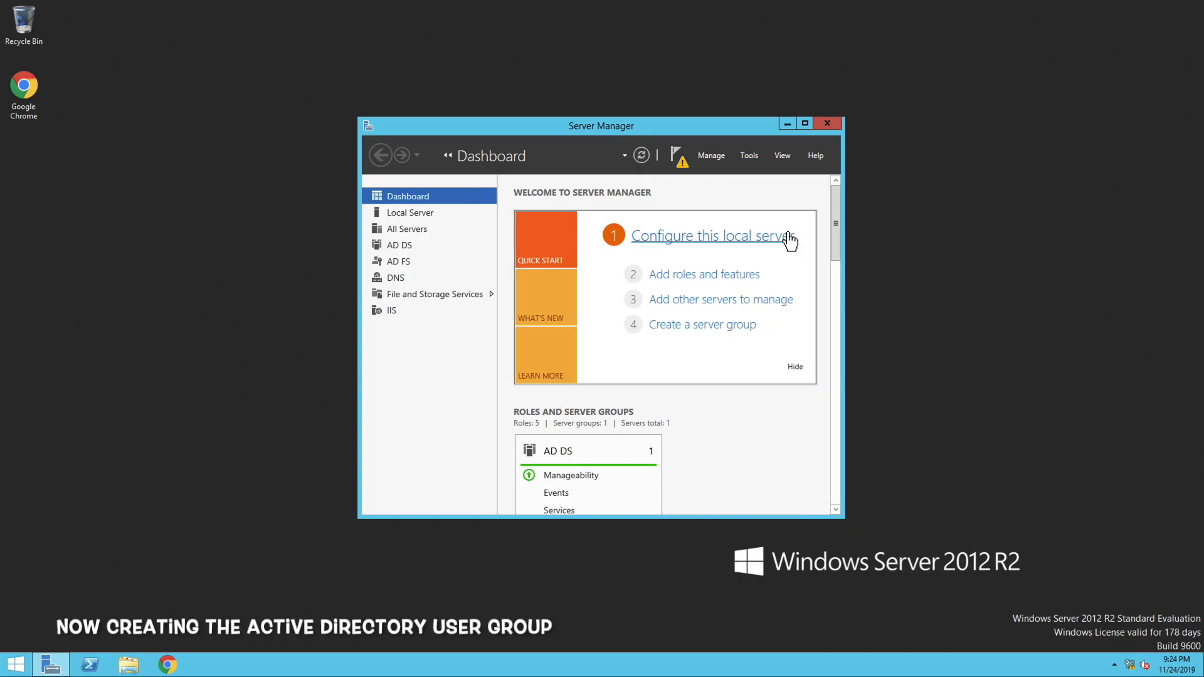
drag(416, 69, 723, 165)
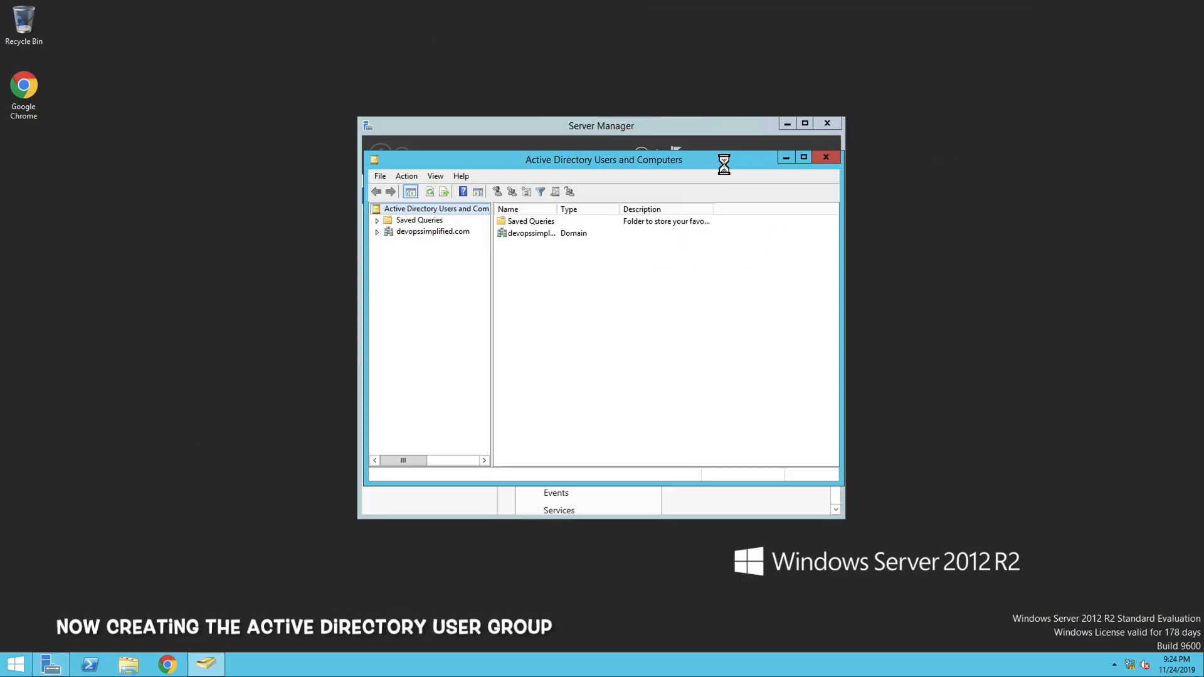
right_click(399, 232)
mouse_move(468, 327)
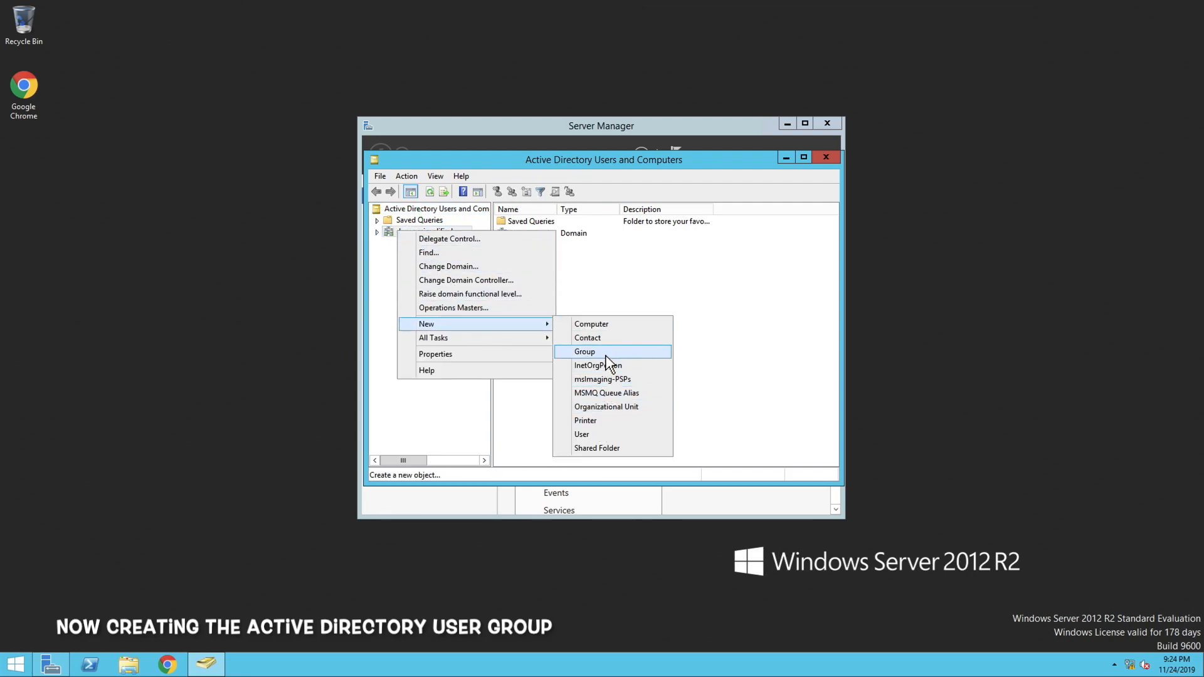
click(590, 352)
text(AWS-3443243287102-ADFS-AD-DevOps-Prod)
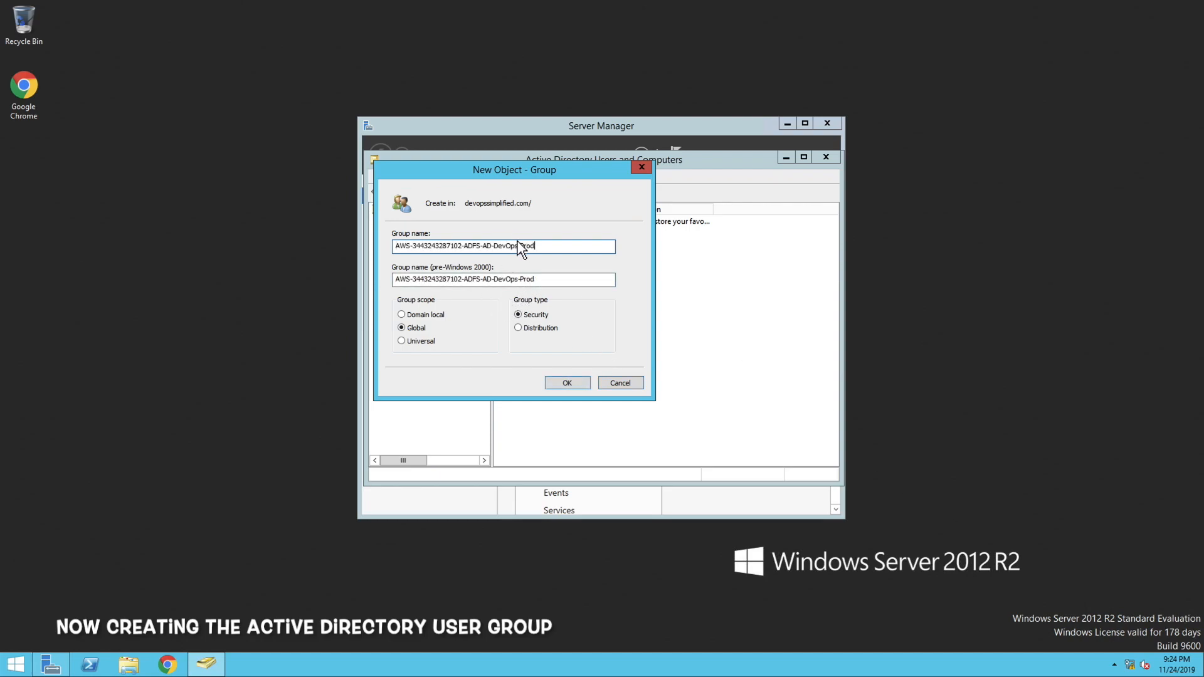
click(562, 251)
click(409, 246)
double_click(441, 246)
drag(465, 250, 545, 250)
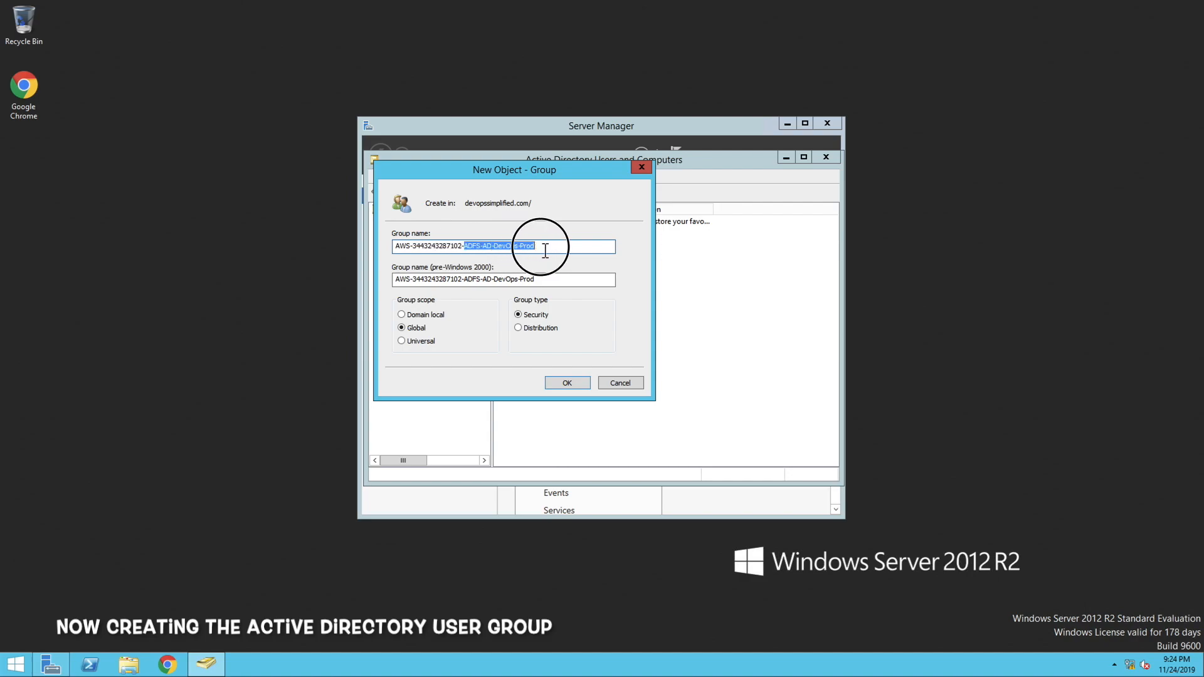
click(566, 383)
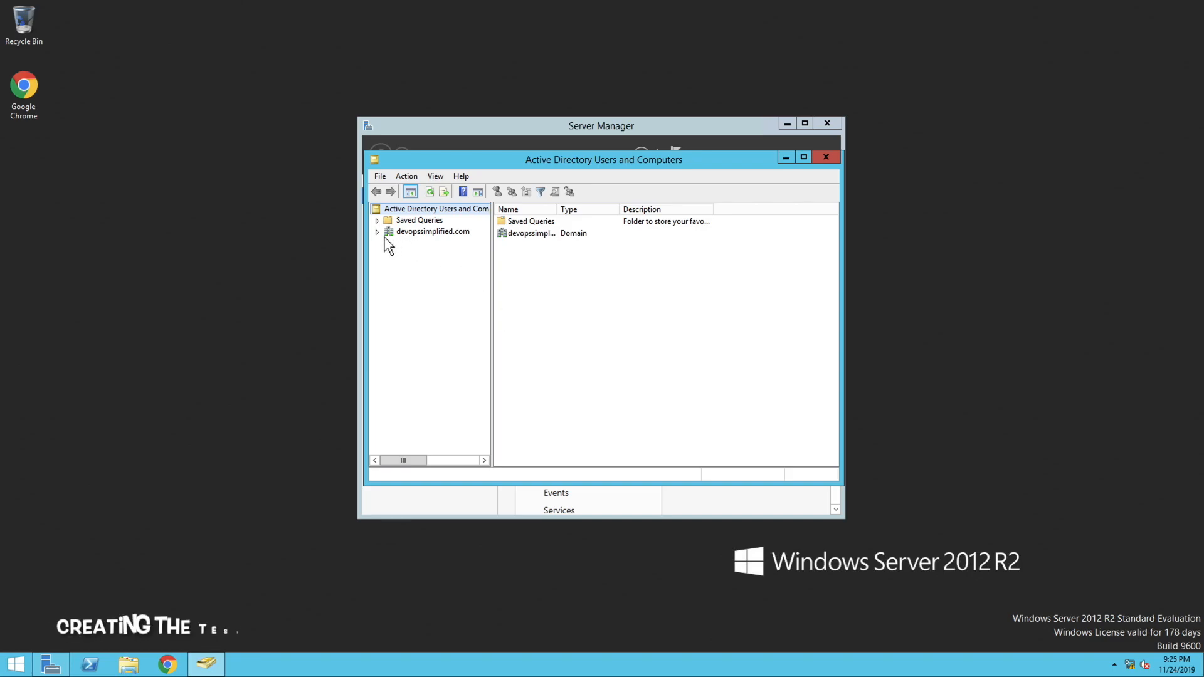
Create a test user in the domain's Users container, entering the user's name and account password without forcing a password change at next logon
click(398, 233)
double_click(511, 311)
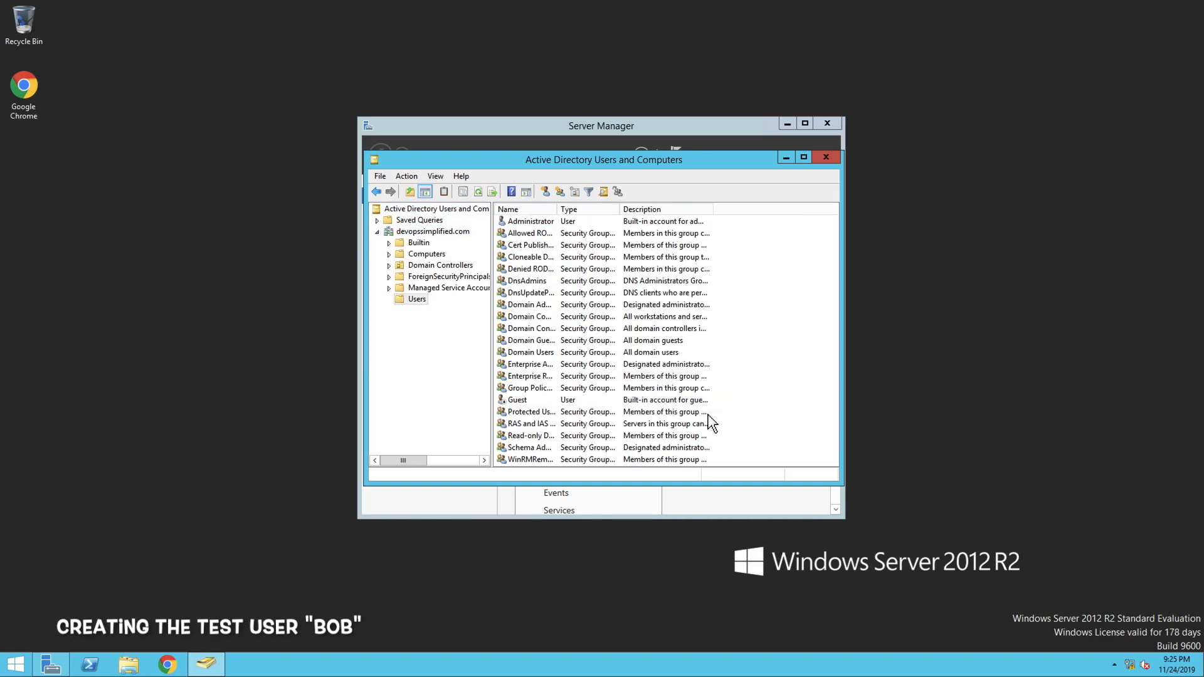
right_click(753, 392)
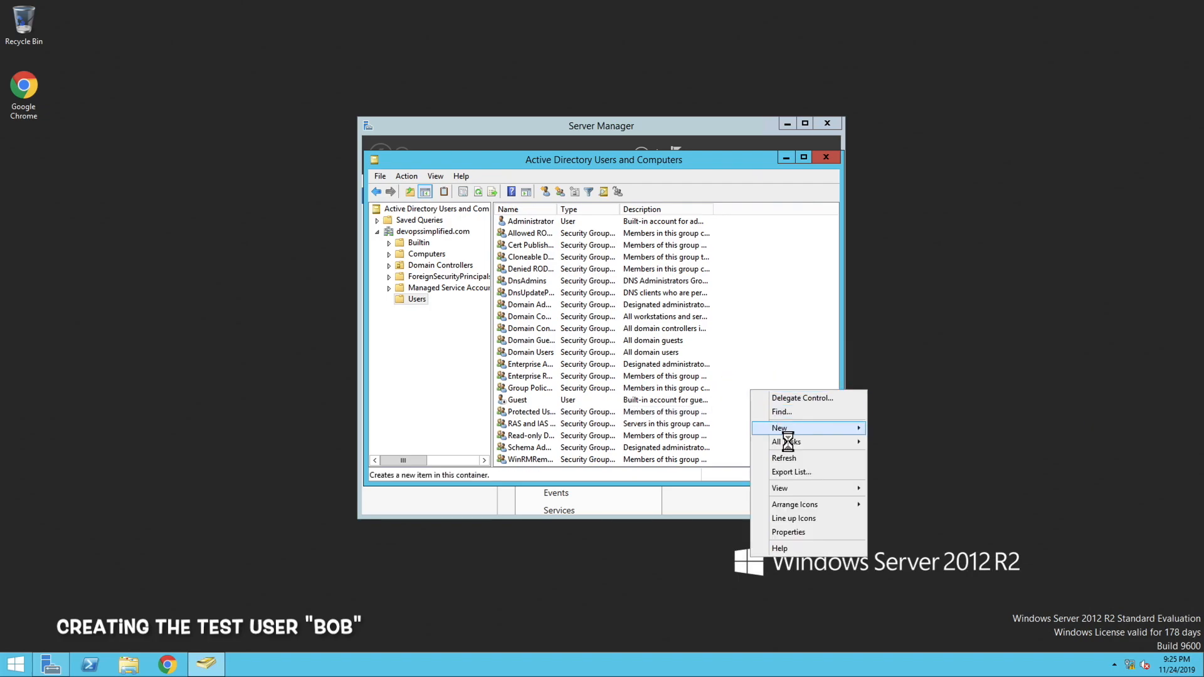
mouse_move(840, 428)
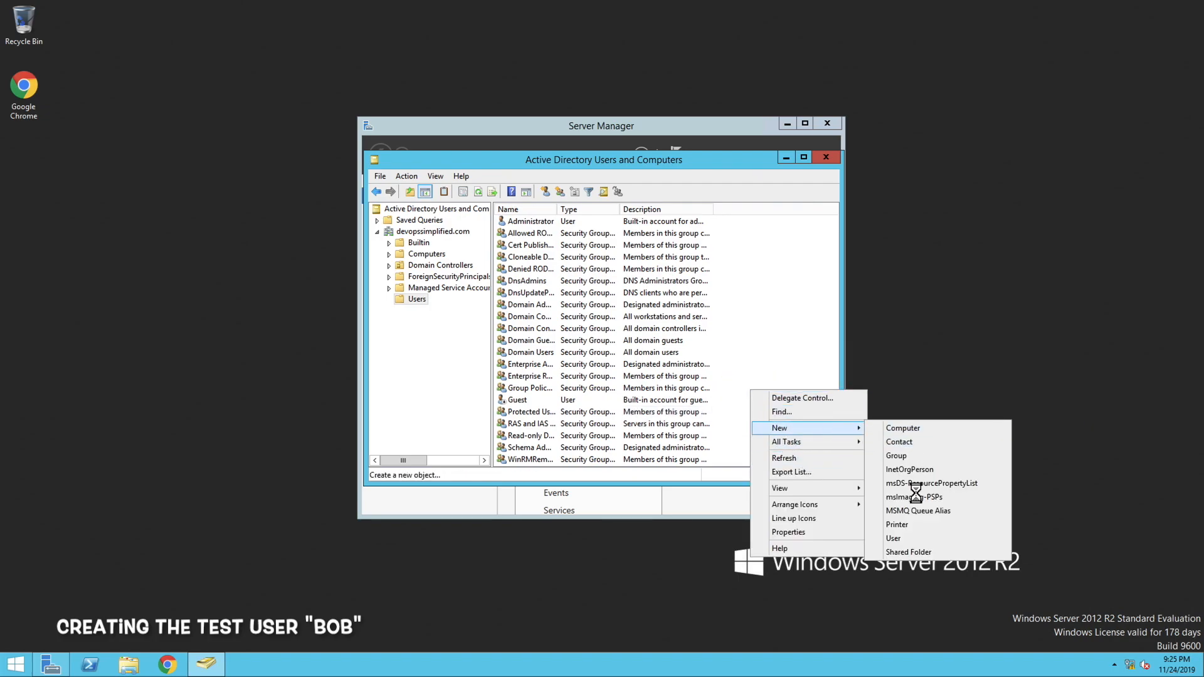
click(901, 535)
click(479, 236)
text(bob)
click(563, 383)
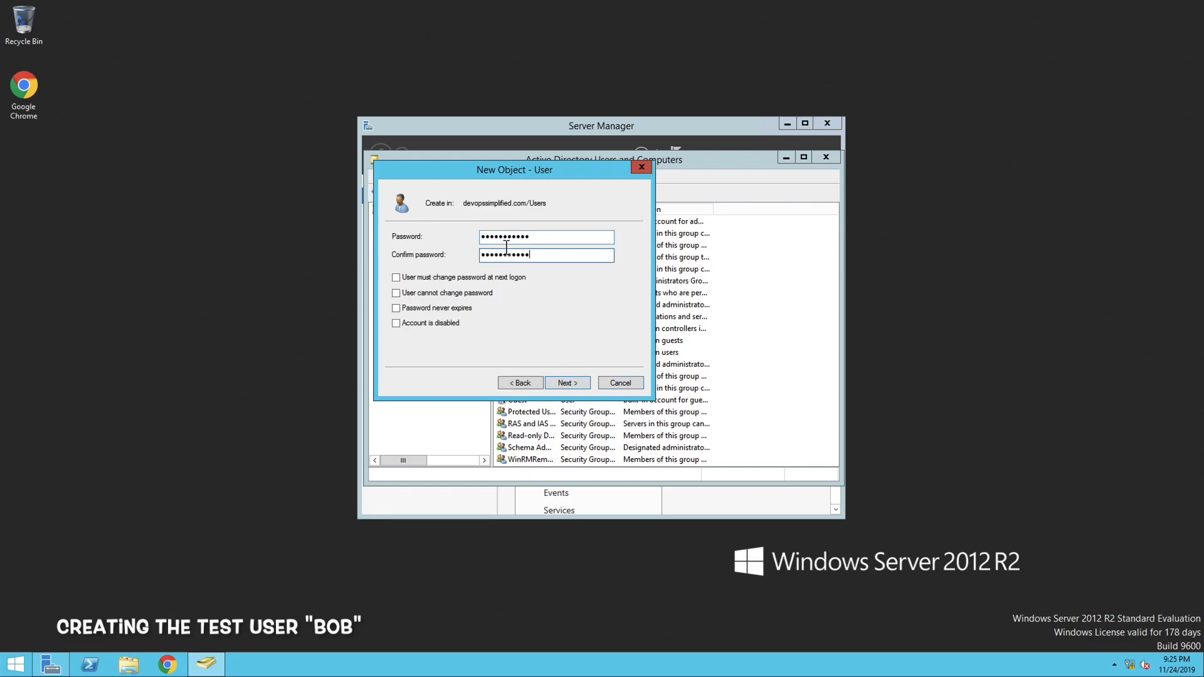
click(564, 384)
click(566, 383)
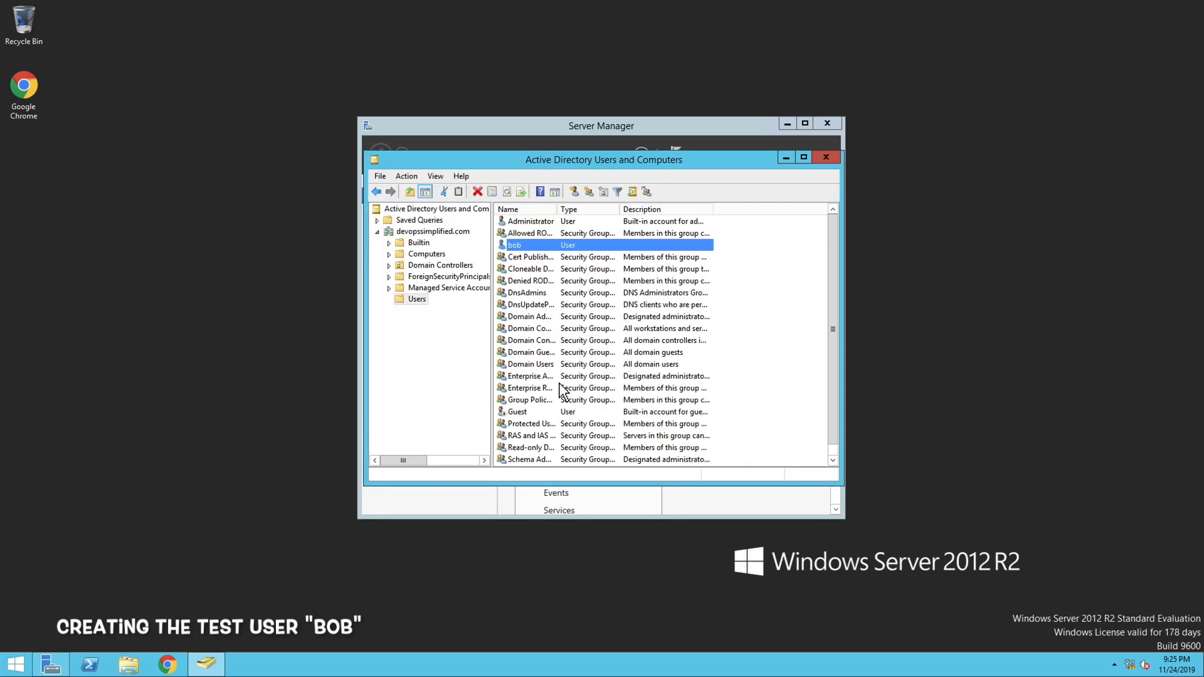
Add the test user to the AWS security group in devopssimplified.com, looking the group up by the name AWS
double_click(525, 248)
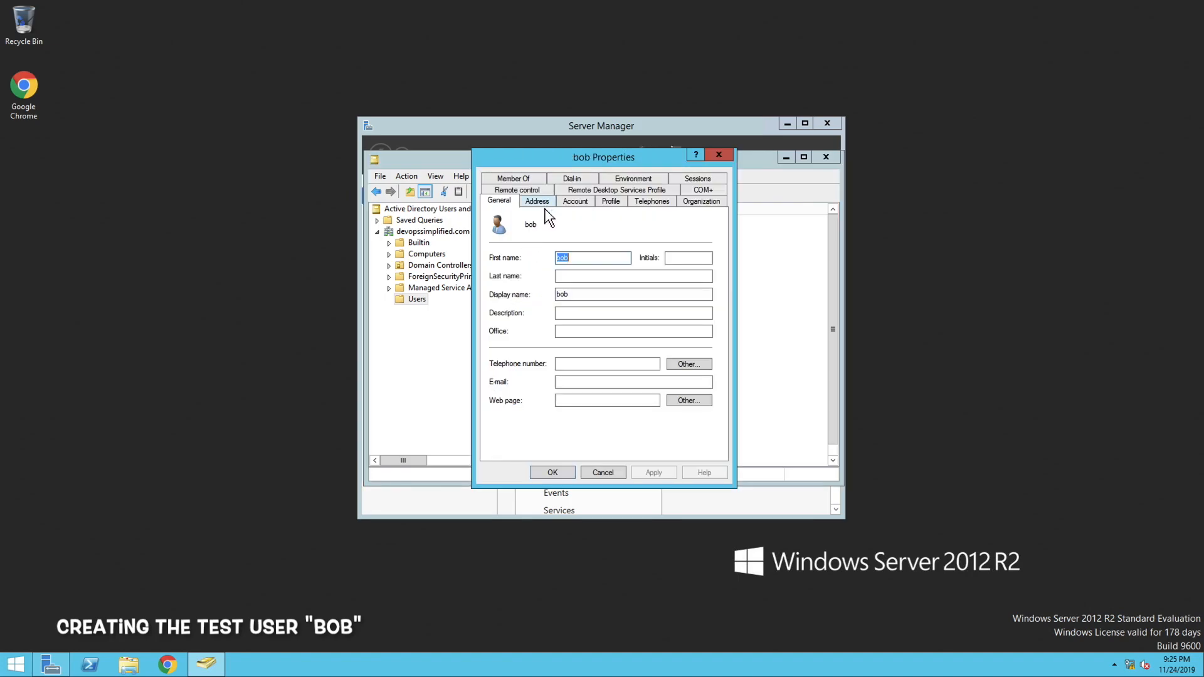
click(520, 183)
click(512, 352)
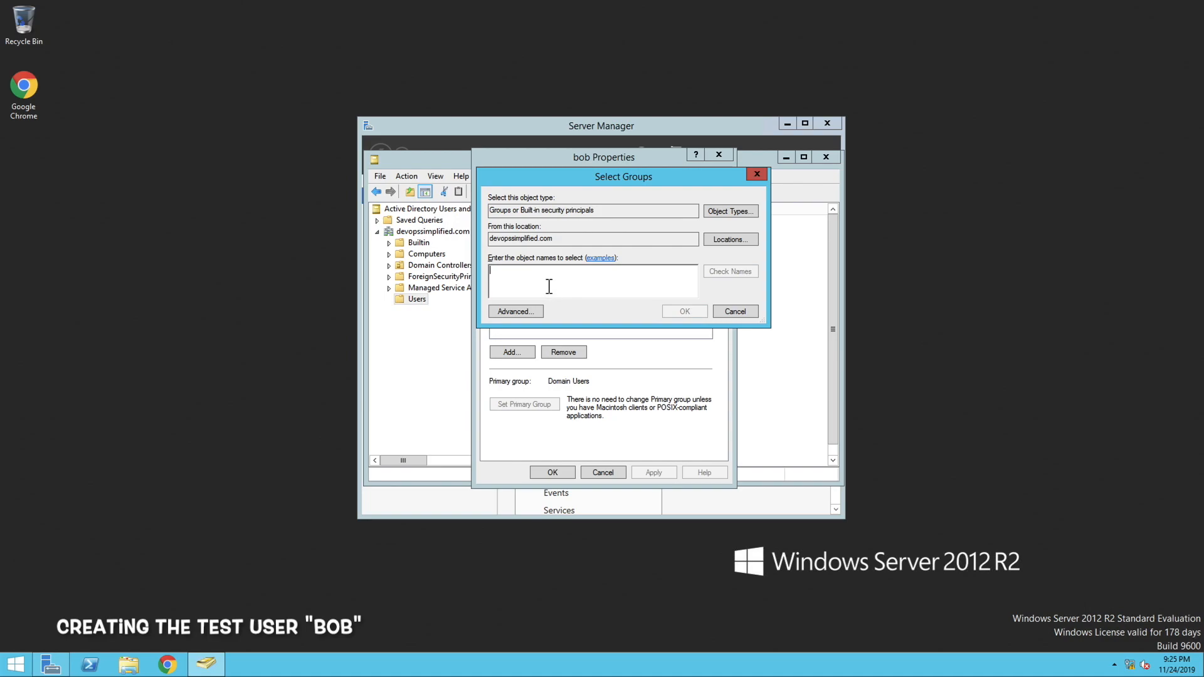
text(AWS)
click(746, 273)
click(684, 311)
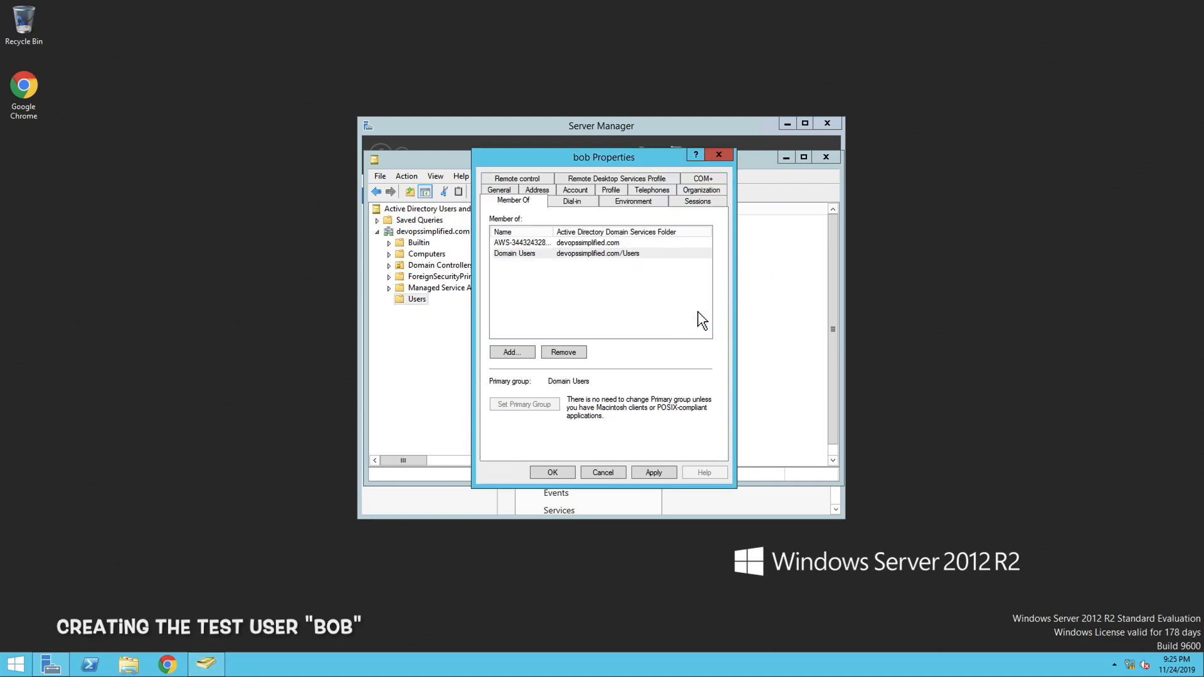
Fill in the test user's e-mail address in the account properties and save the changes
click(506, 191)
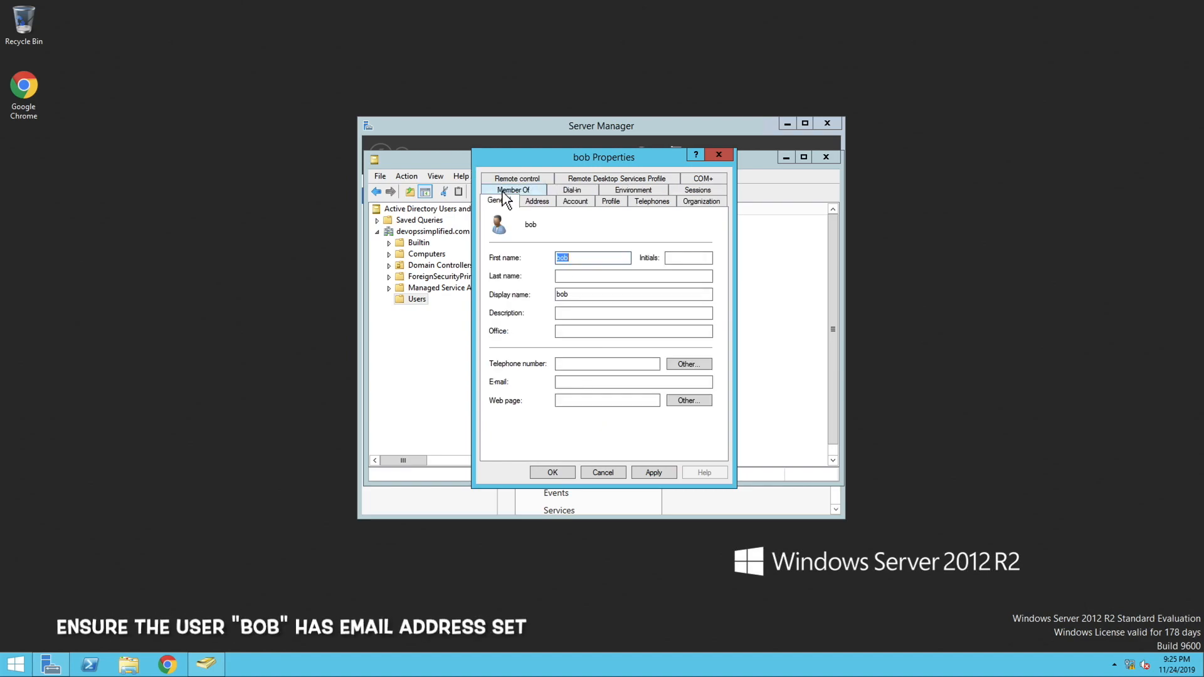
click(586, 388)
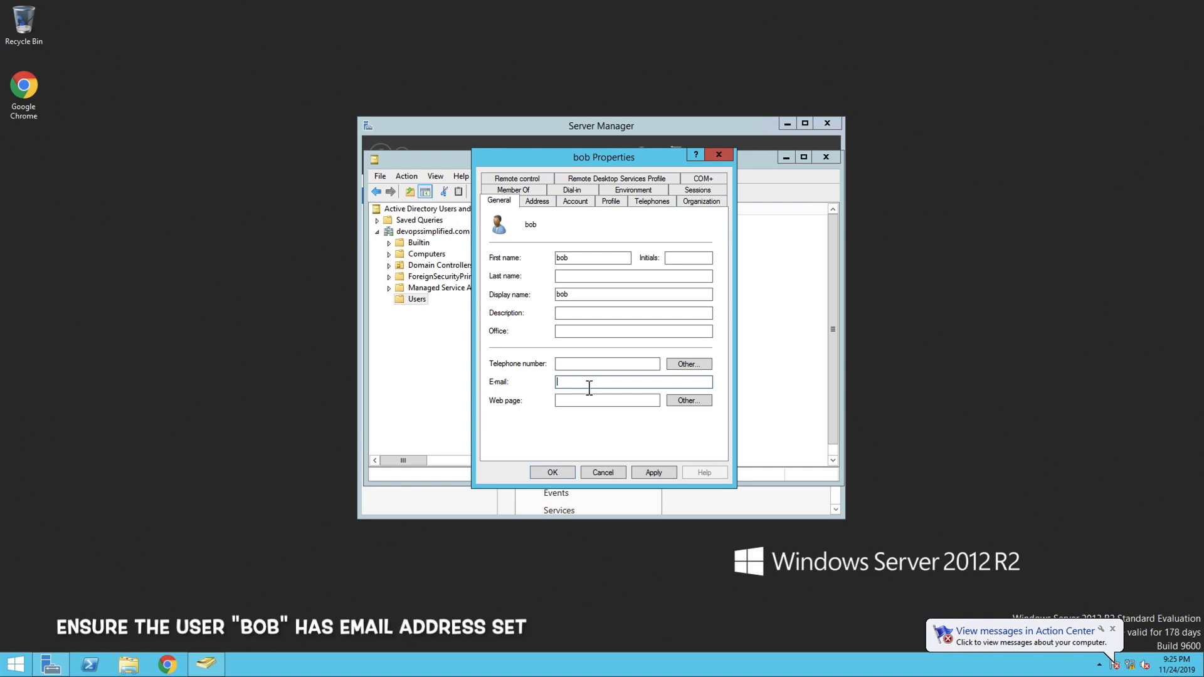
click(590, 388)
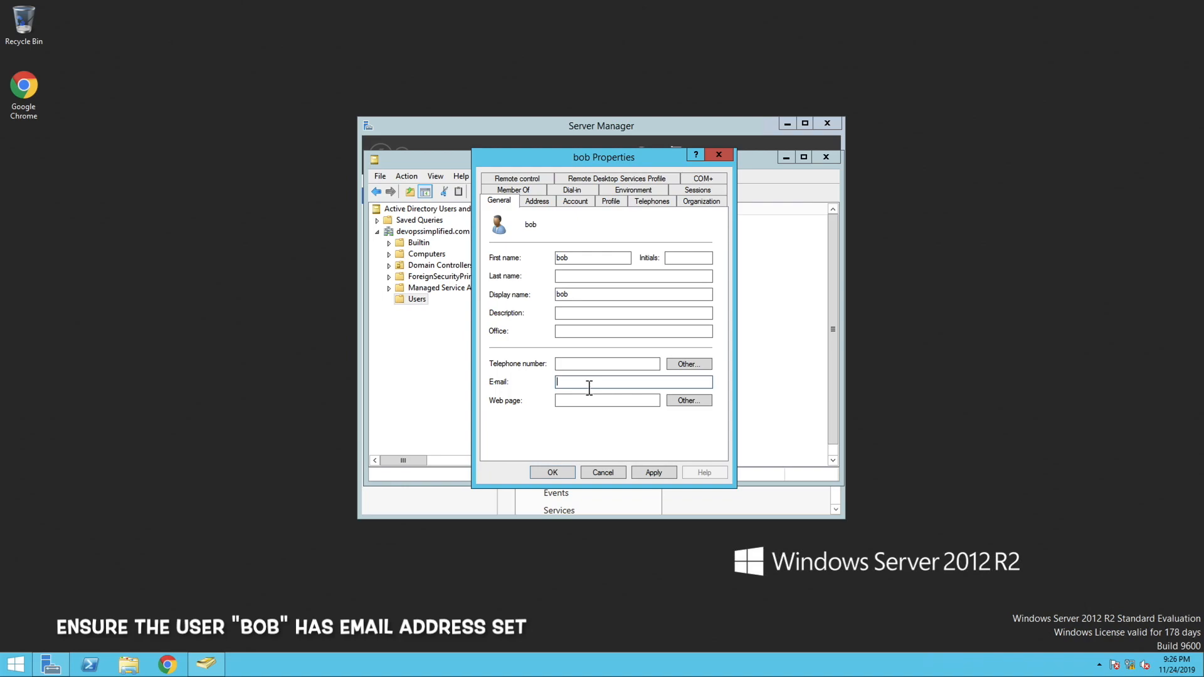
click(646, 475)
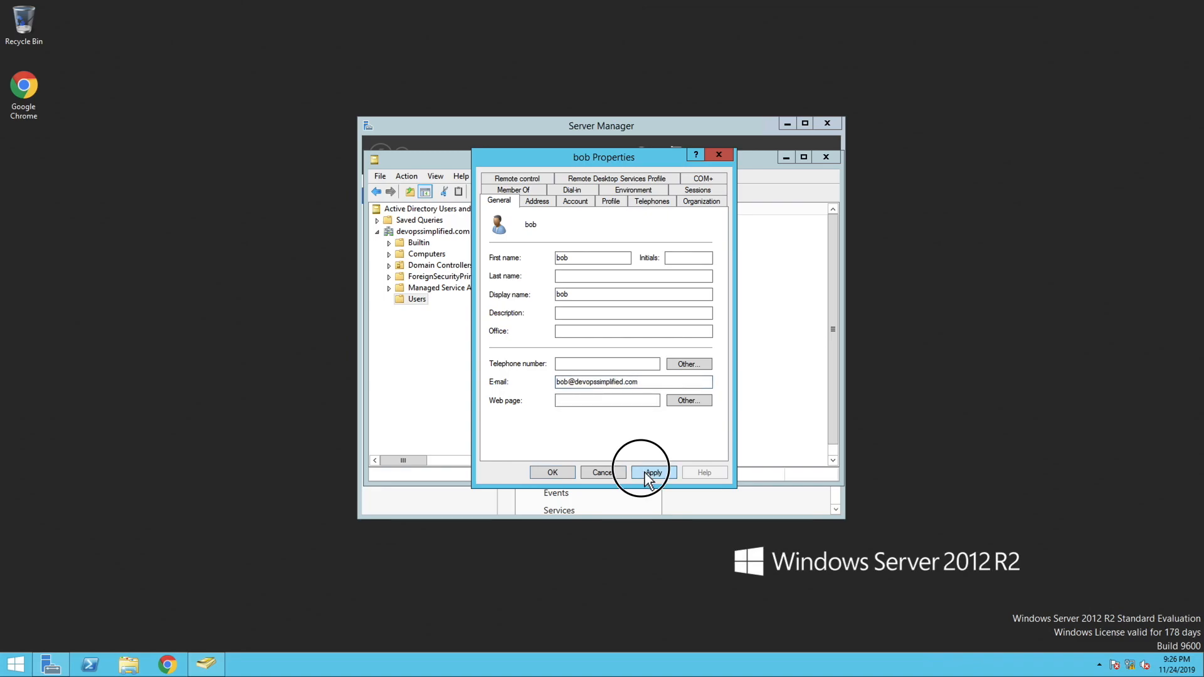
click(553, 474)
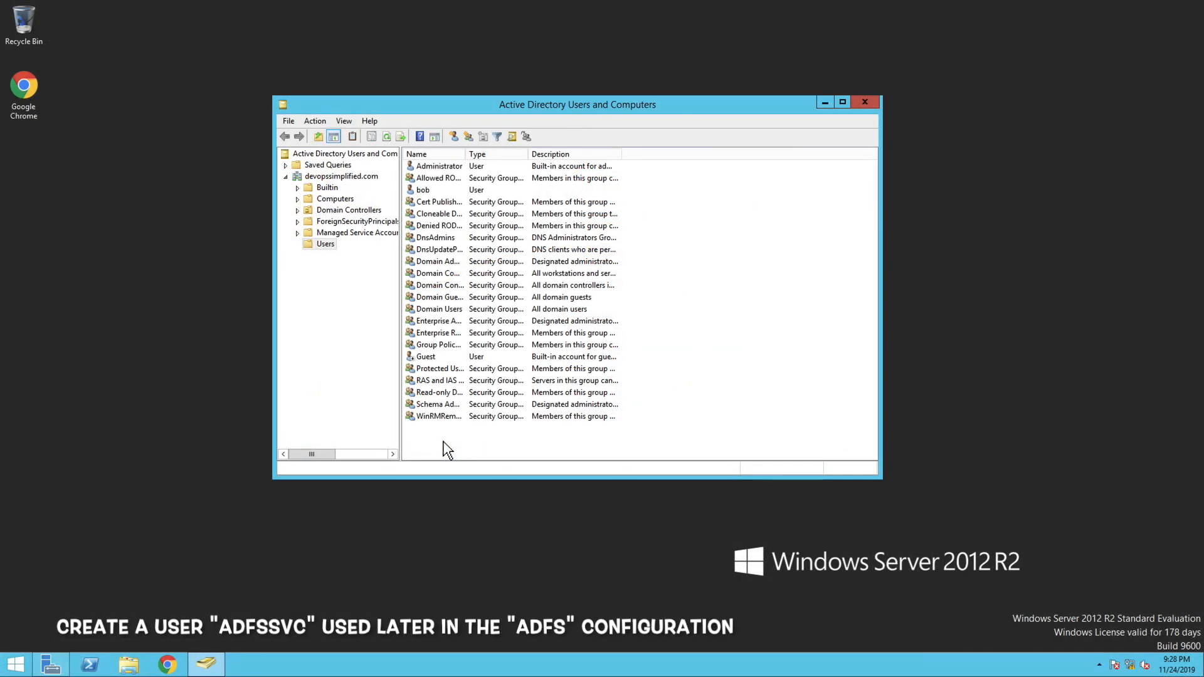
Start a new user in the domain's Users container with first name and logon name adfssvc
right_click(441, 439)
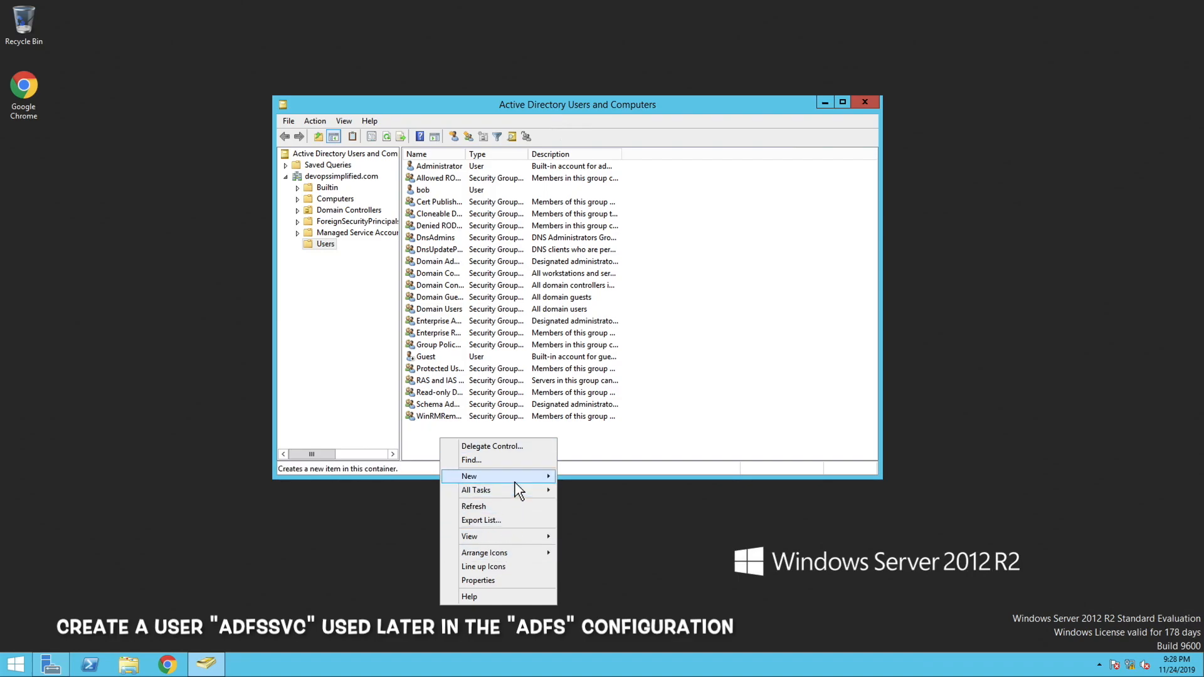
mouse_move(514, 478)
click(605, 588)
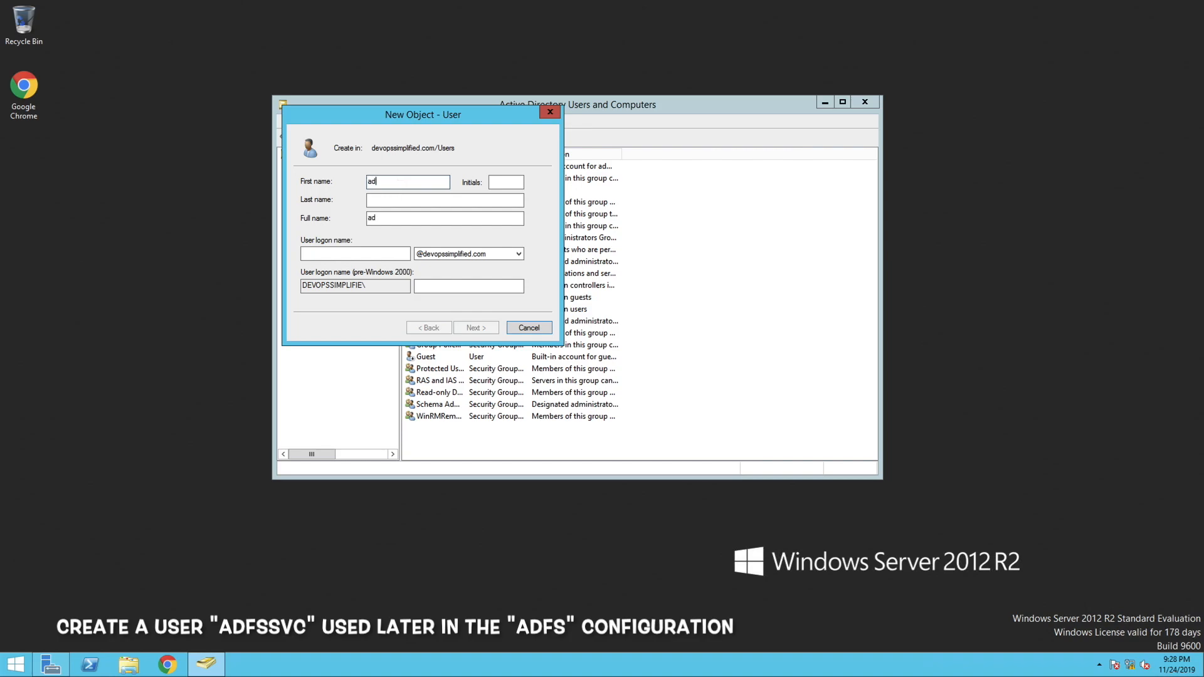
text(adfssvc)
key(Tab)
click(370, 253)
text(adf)
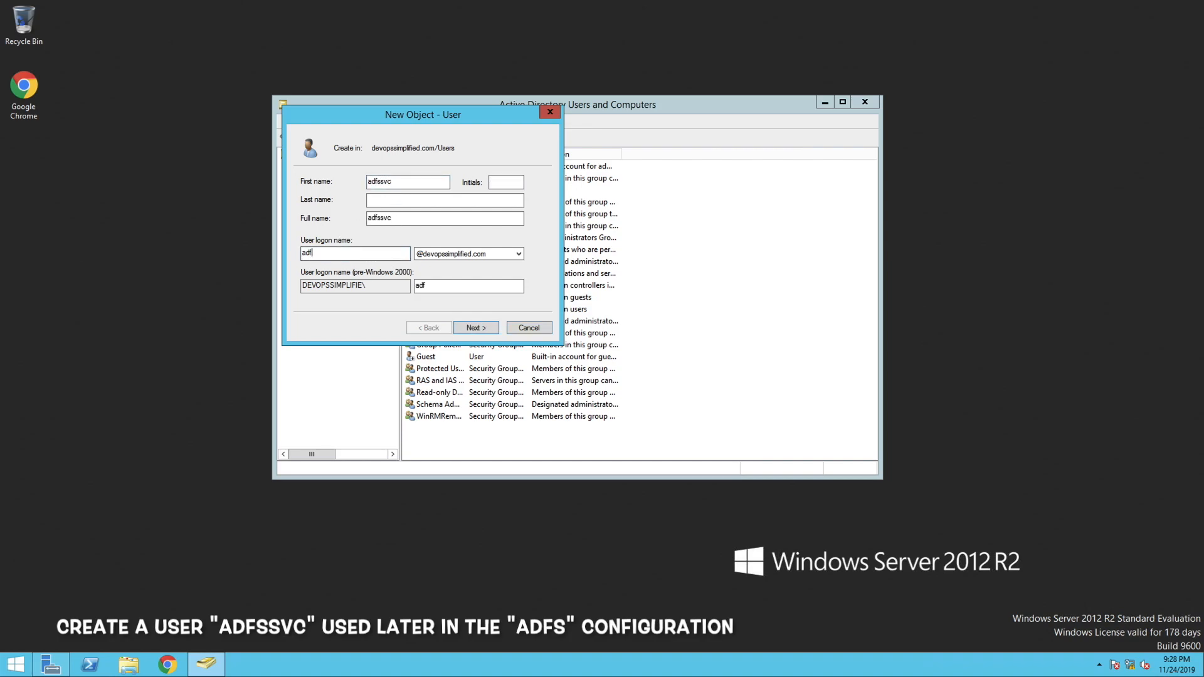
click(475, 330)
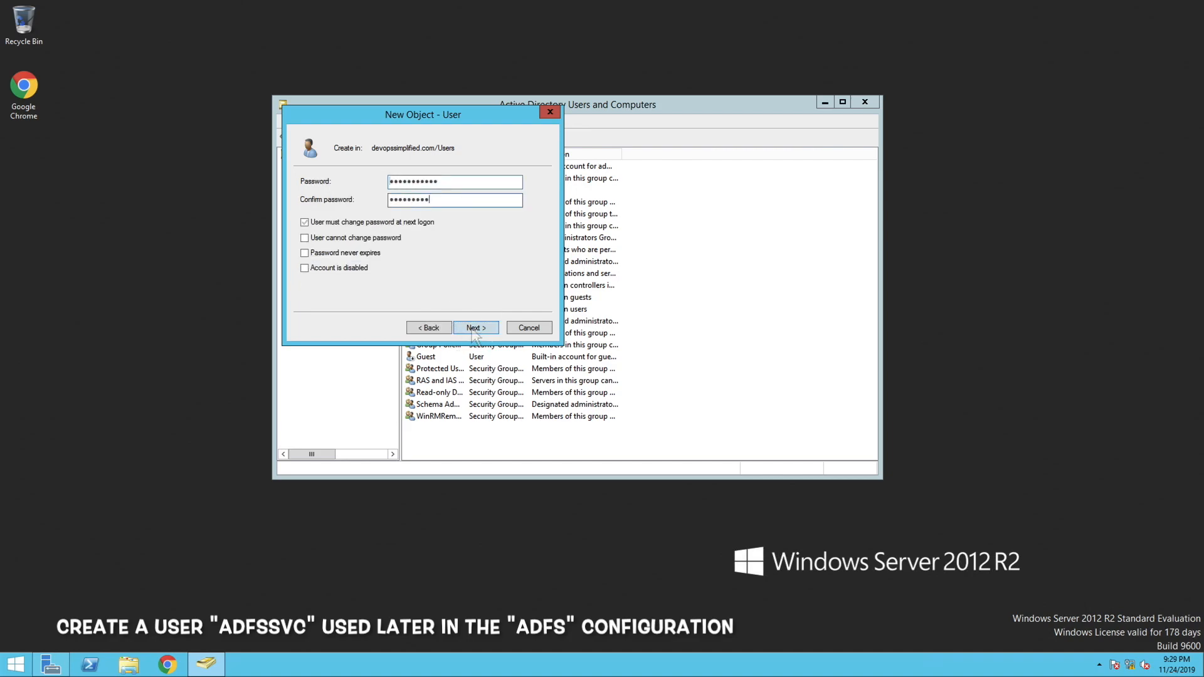
Enter and confirm the adfssvc account password, require no change at next logon, set it to never expire, and create the user
text(••)
click(347, 256)
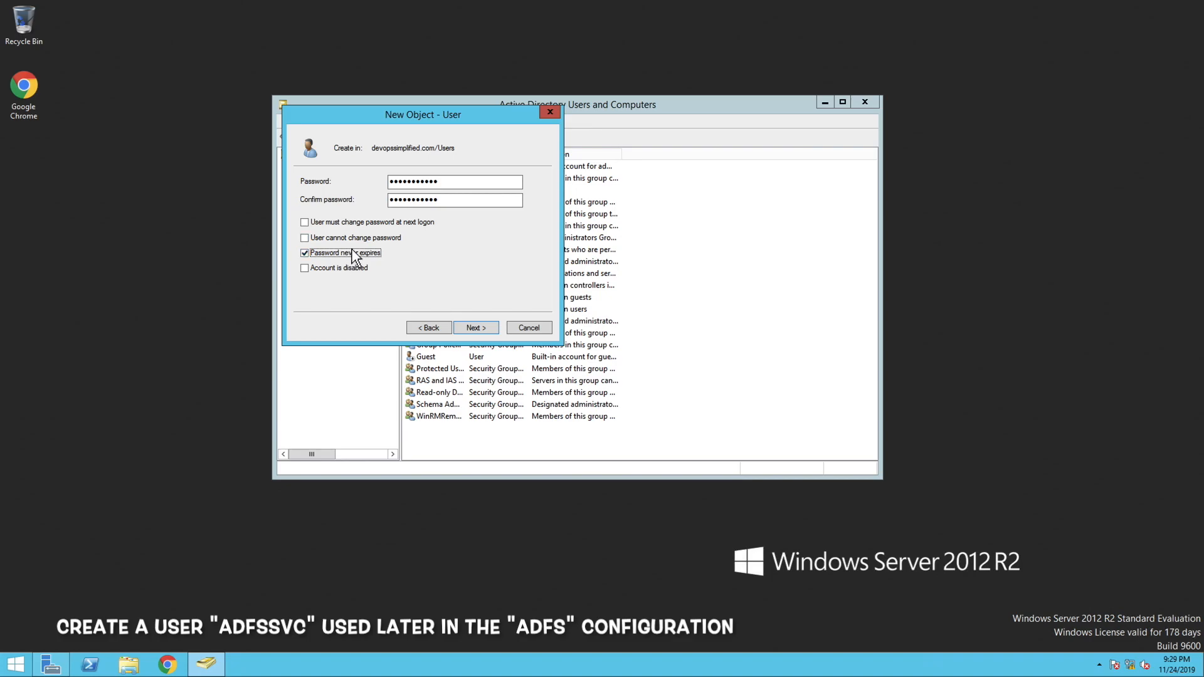
click(483, 332)
click(483, 333)
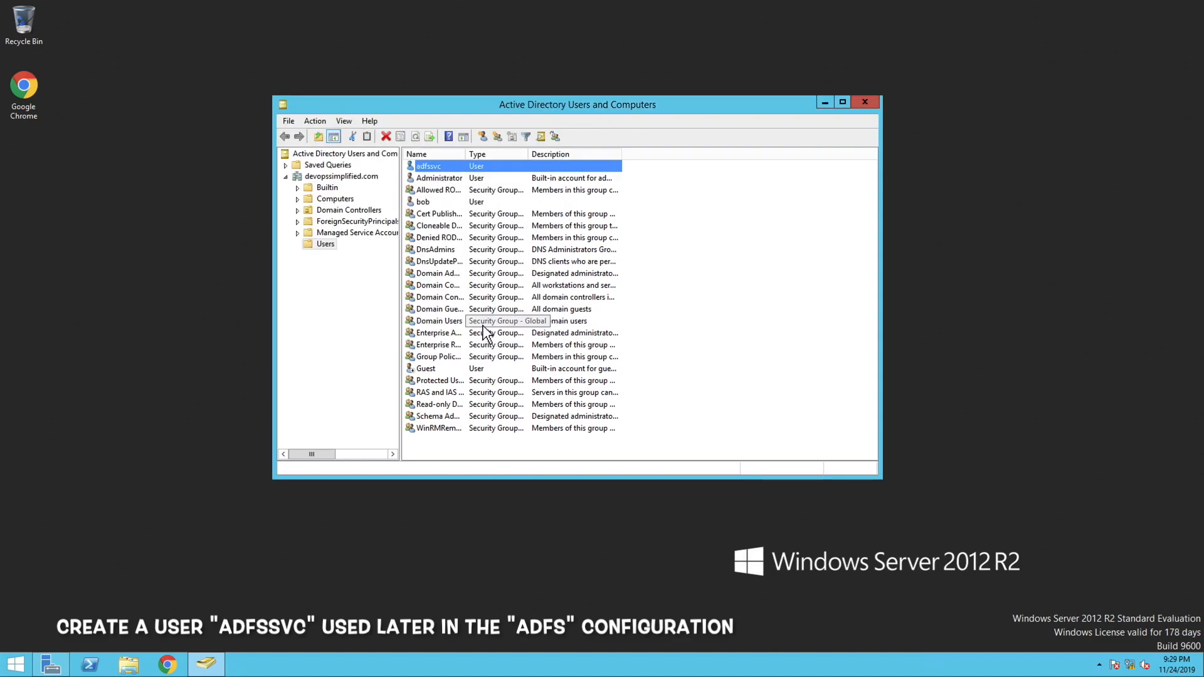
Move the Active Directory Users and Computers window aside and open Windows PowerShell
drag(467, 108, 420, 111)
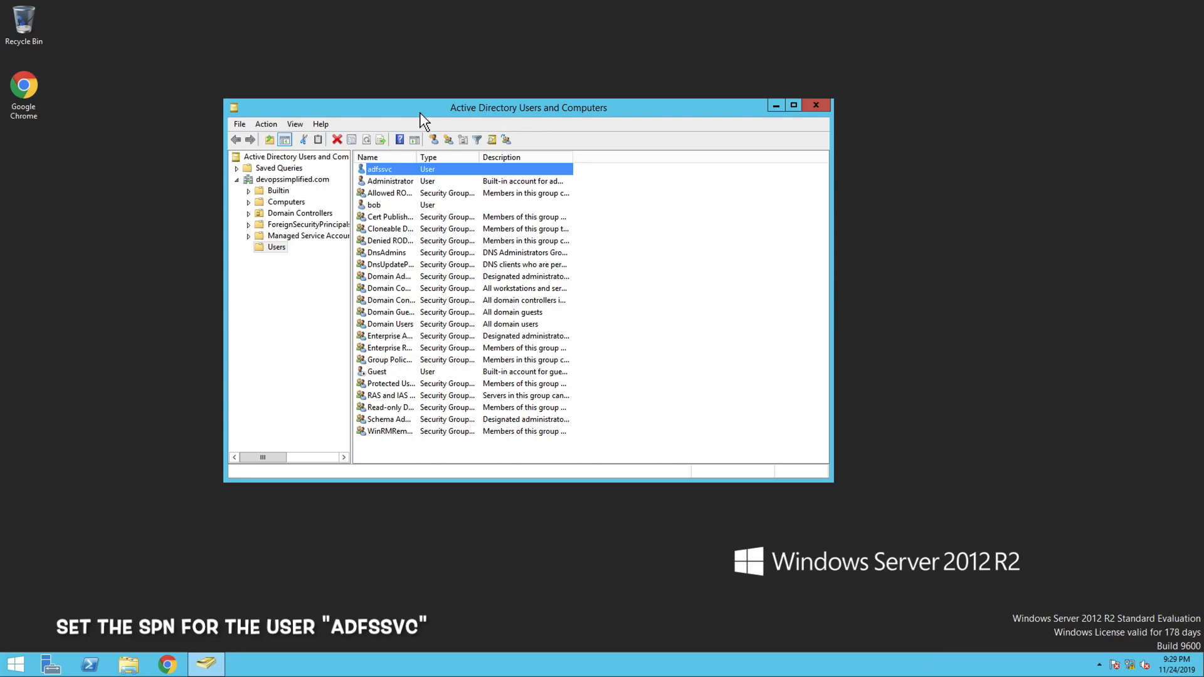
click(85, 667)
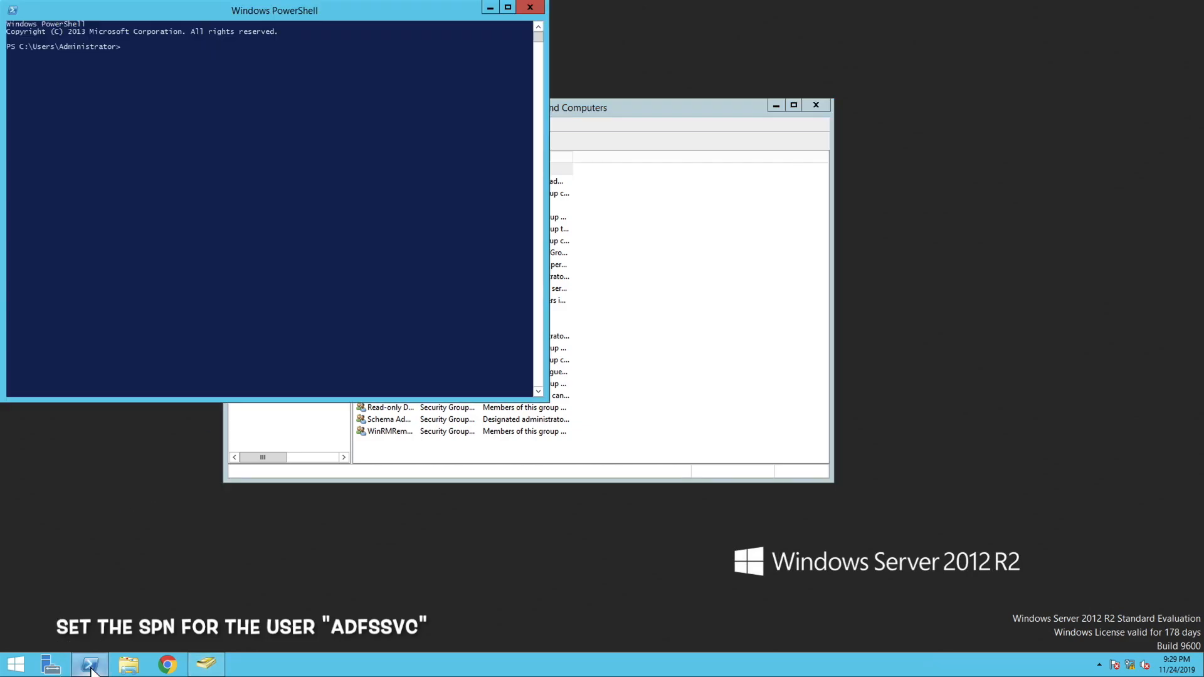
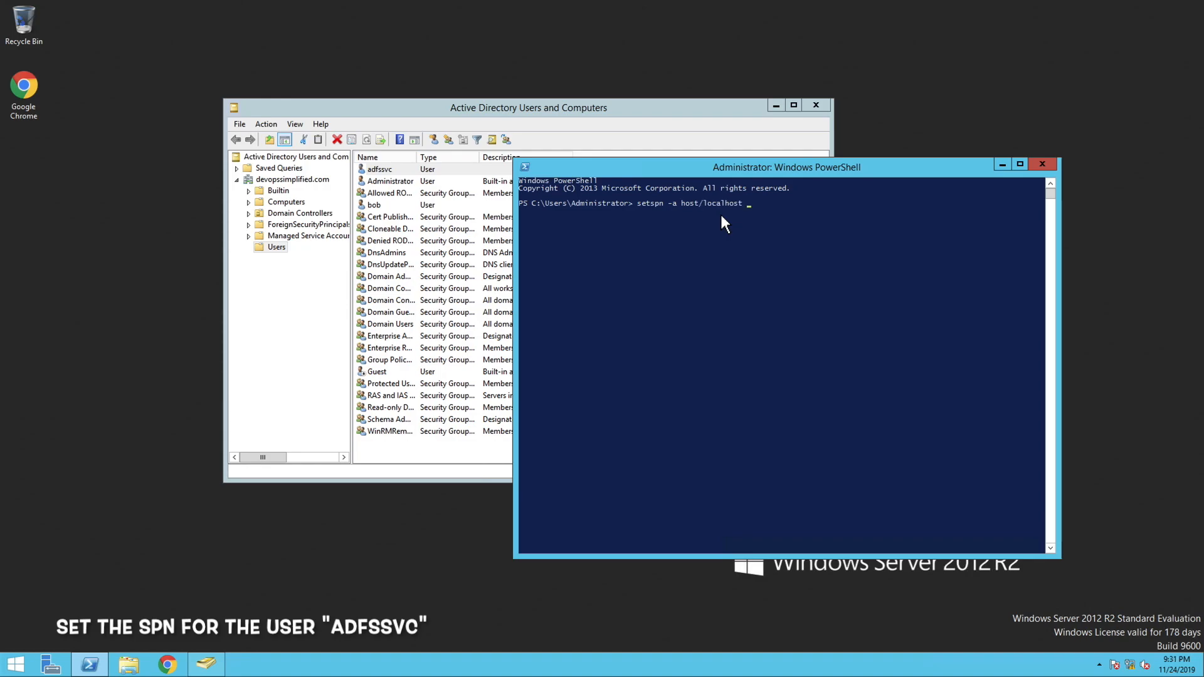
Register the host/localhost SPN for the adfssvc account with setspn -a
text(adfssvc)
key(Return)
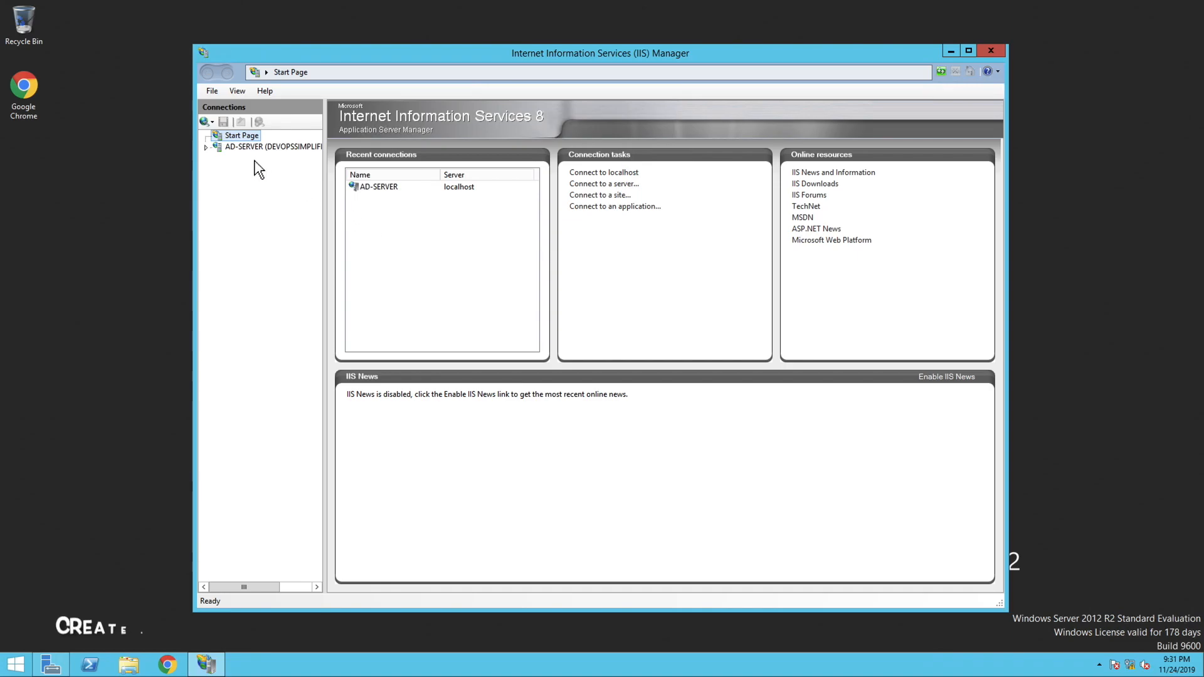
In IIS Manager, open the Server Certificates feature of AD-SERVER, declining the Web Platform offer
click(253, 146)
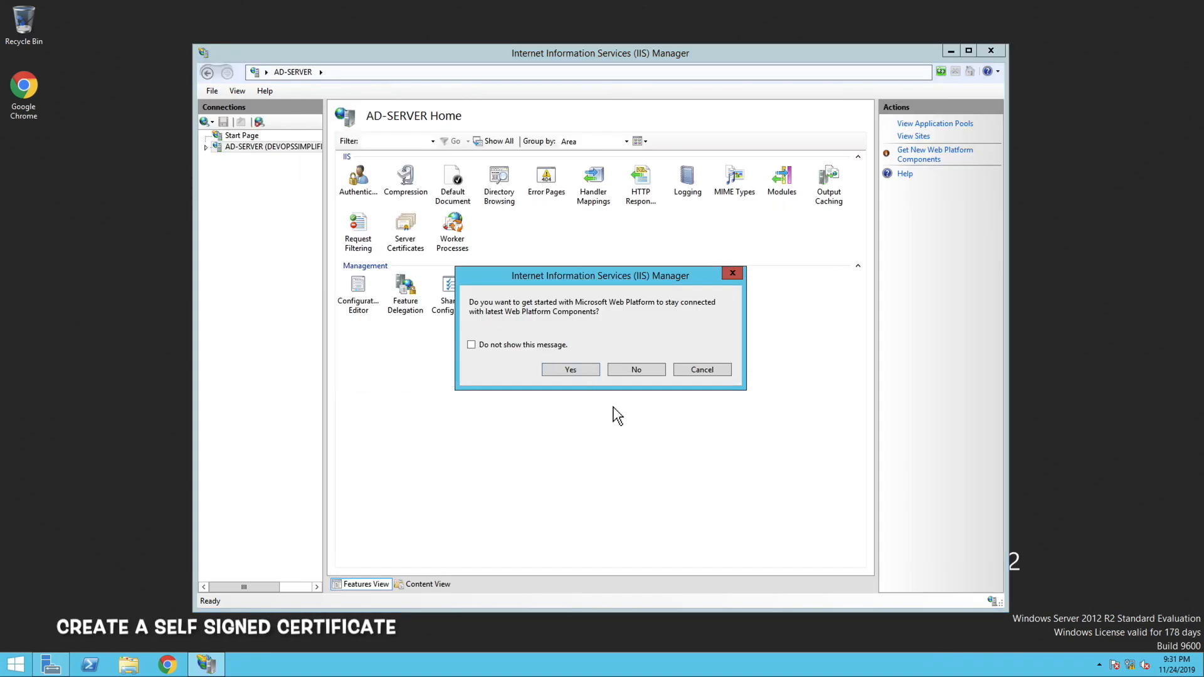
click(649, 376)
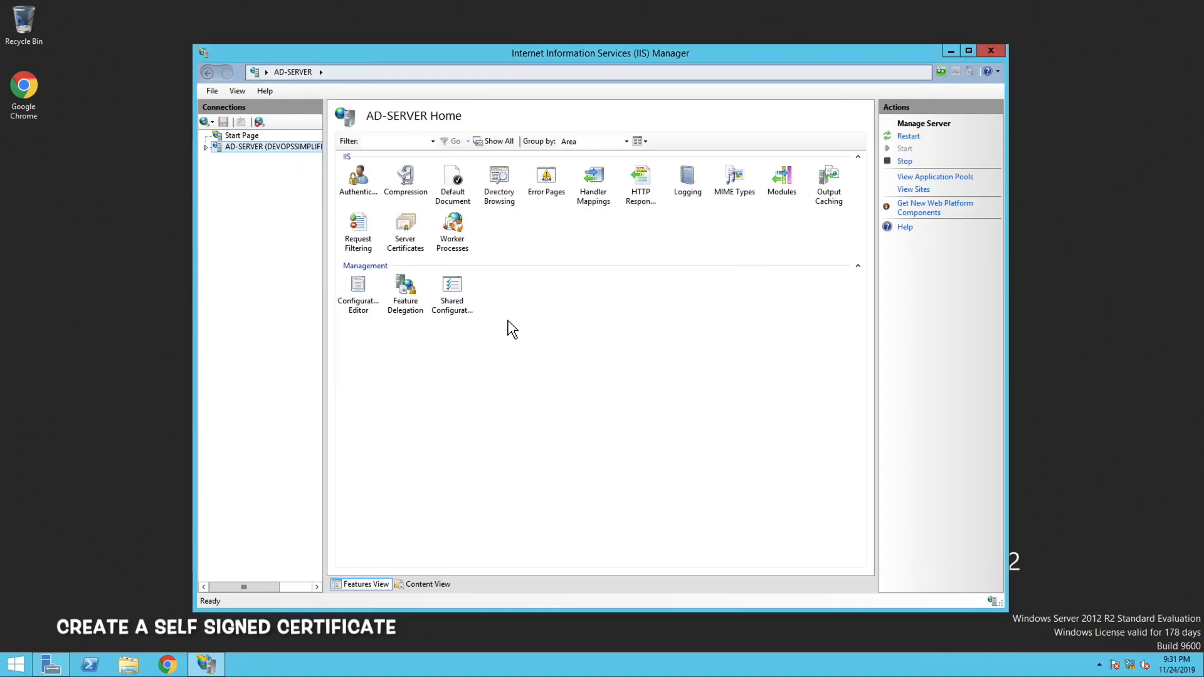
click(406, 237)
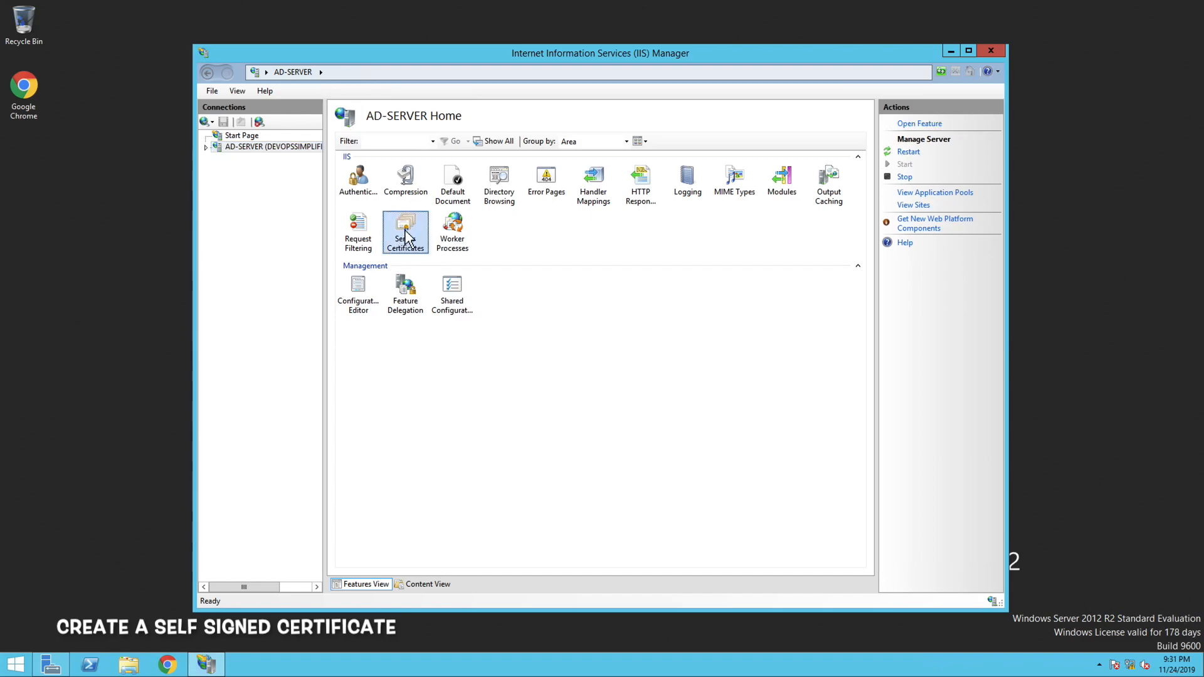
double_click(405, 238)
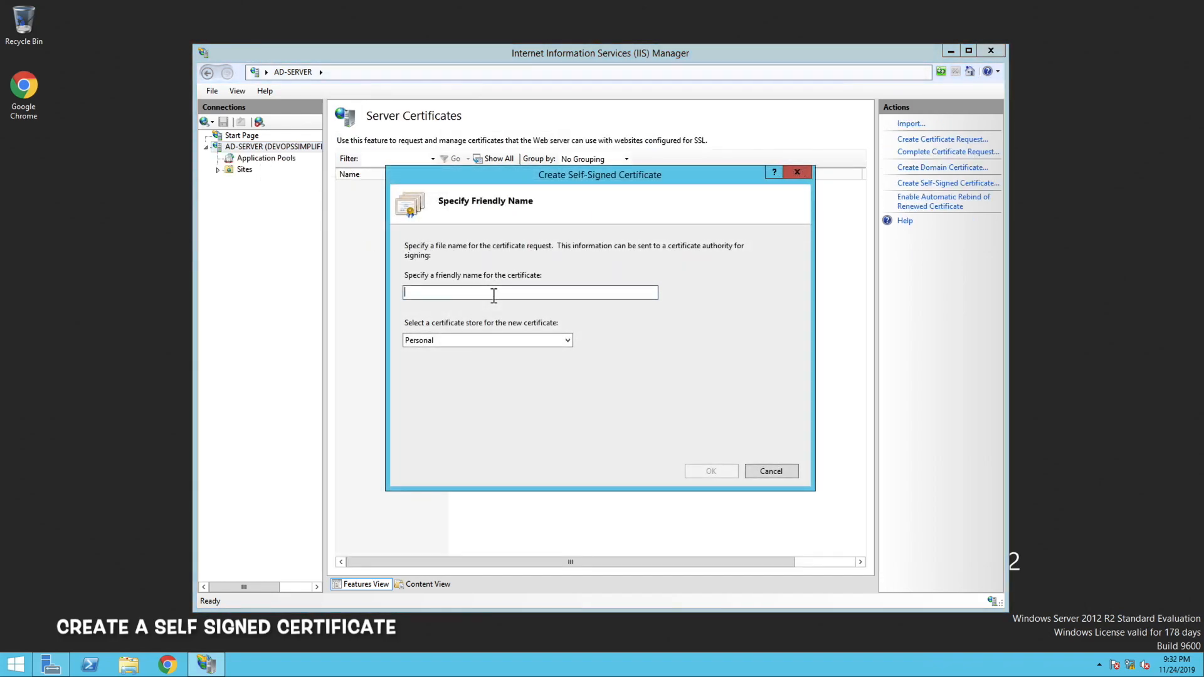
Create a self-signed certificate with the friendly name webcert and choose its certificate store
text(webcert)
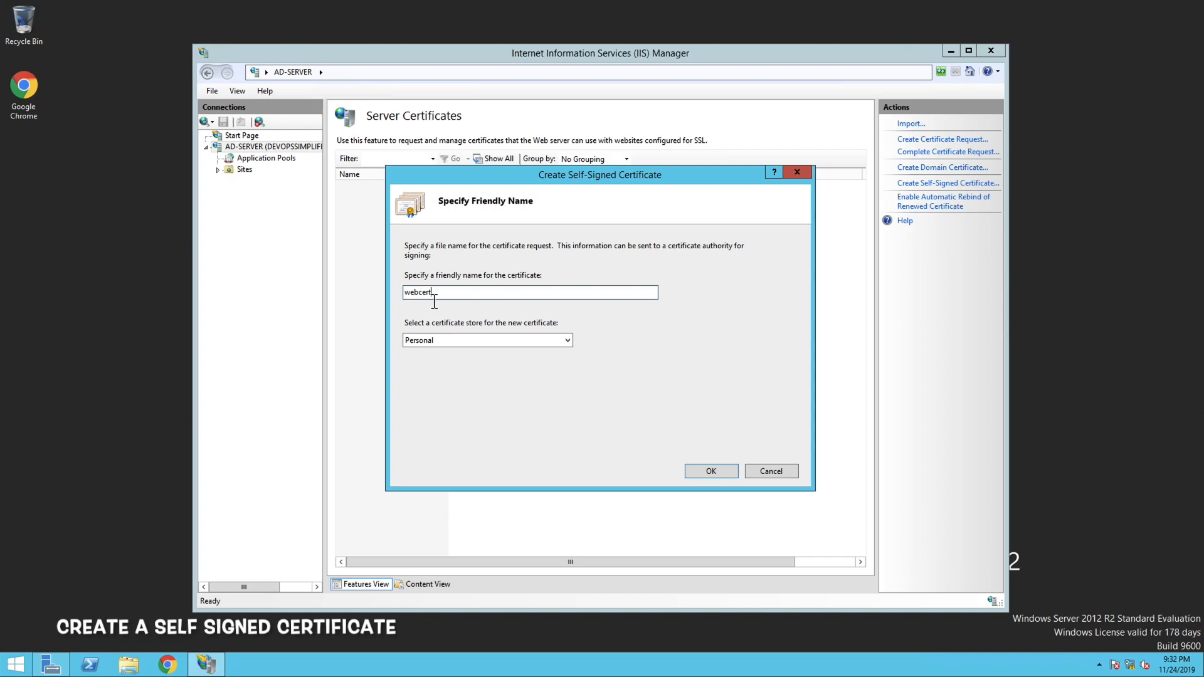
double_click(426, 293)
right_click(425, 294)
click(453, 334)
click(449, 344)
click(444, 366)
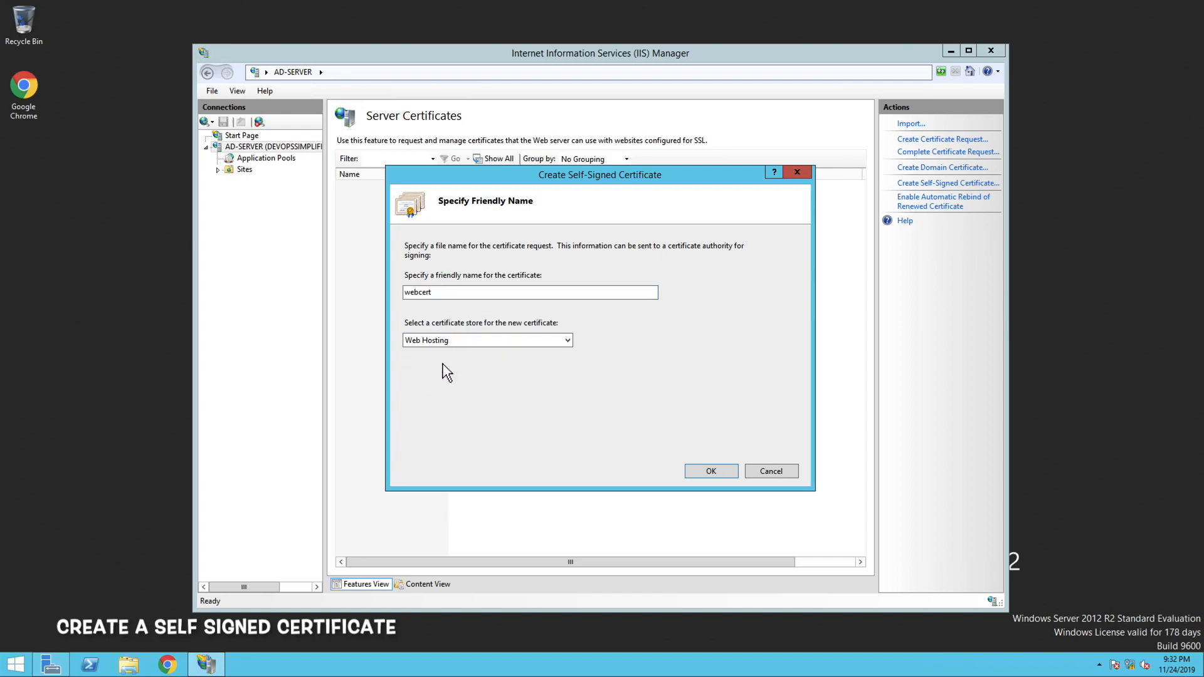
click(712, 474)
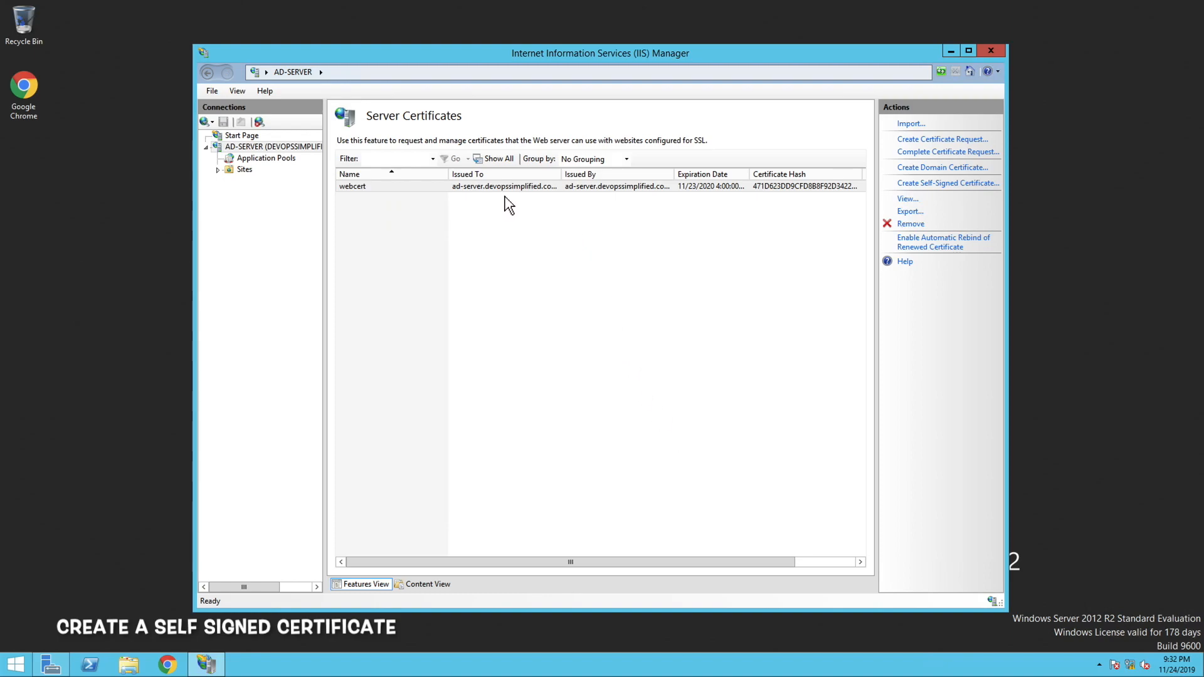
Export the webcert certificate to the Desktop as a .pfx file named webcert, protected with a certificate password
click(908, 212)
click(699, 292)
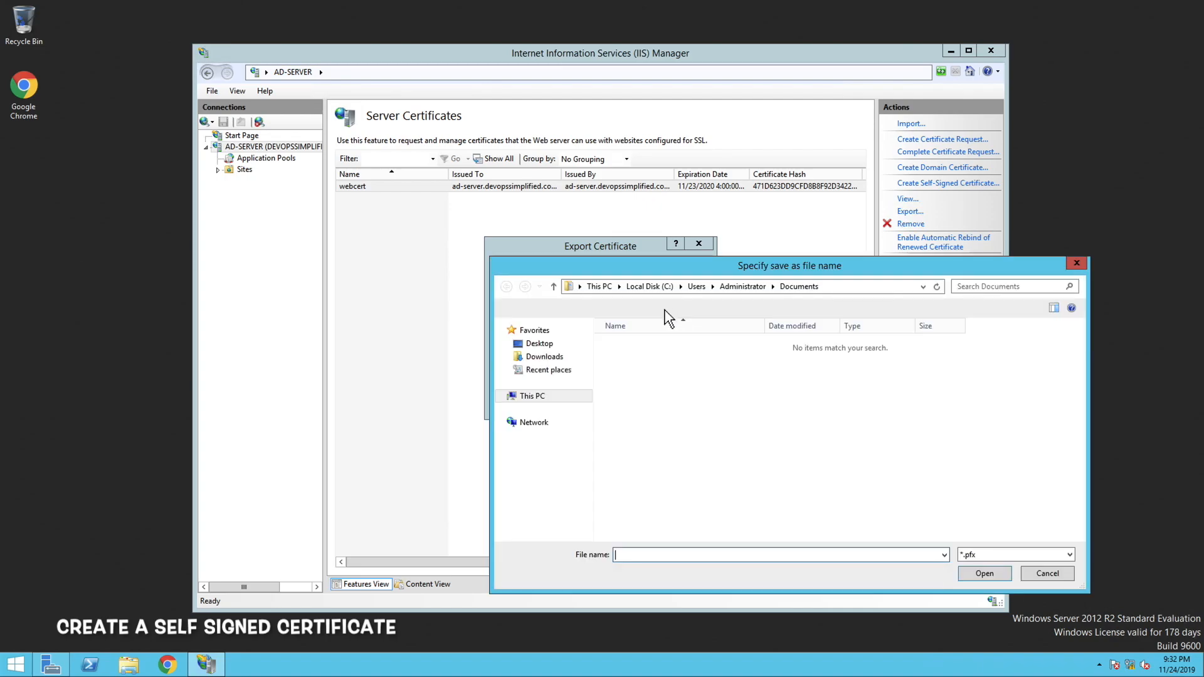
click(540, 344)
click(637, 555)
text(webcert)
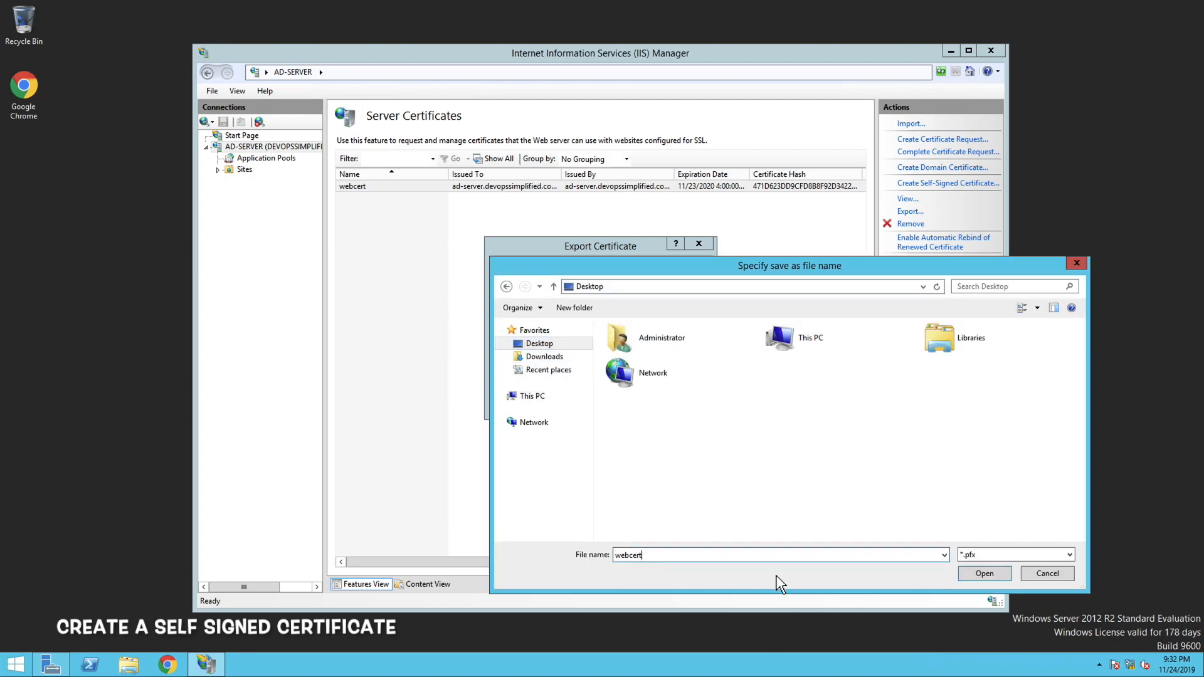
click(983, 572)
click(581, 333)
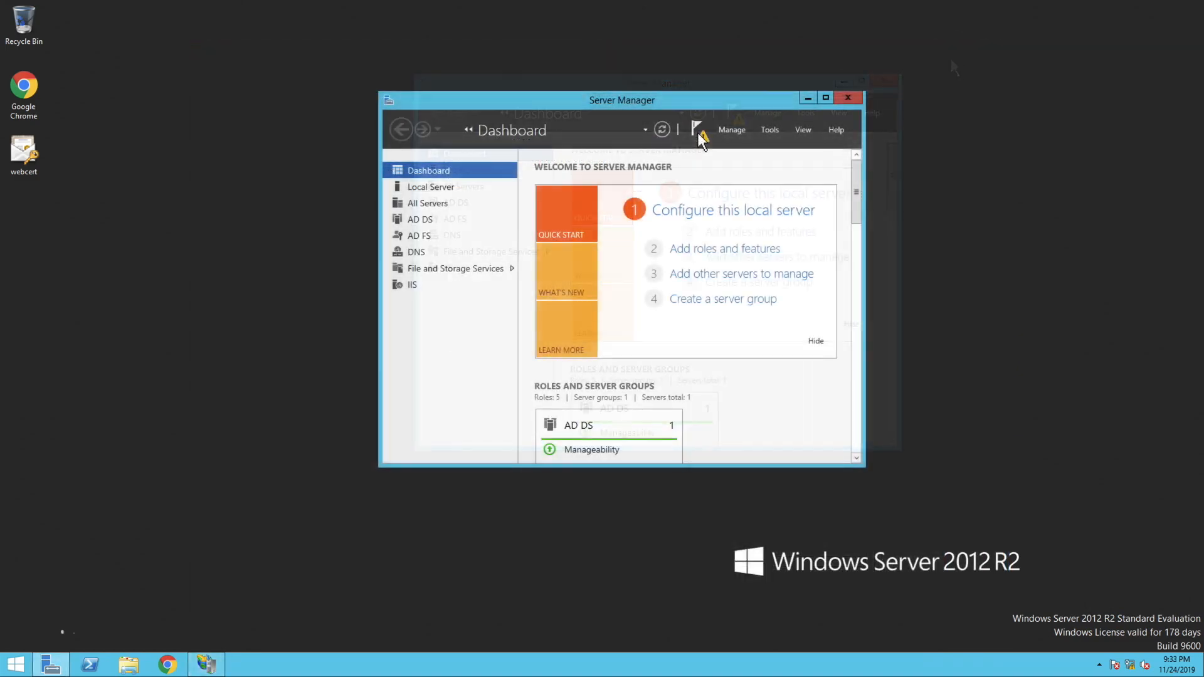
Start configuring the federation service as the first server in a new farm, using the current domain administrator account
click(698, 130)
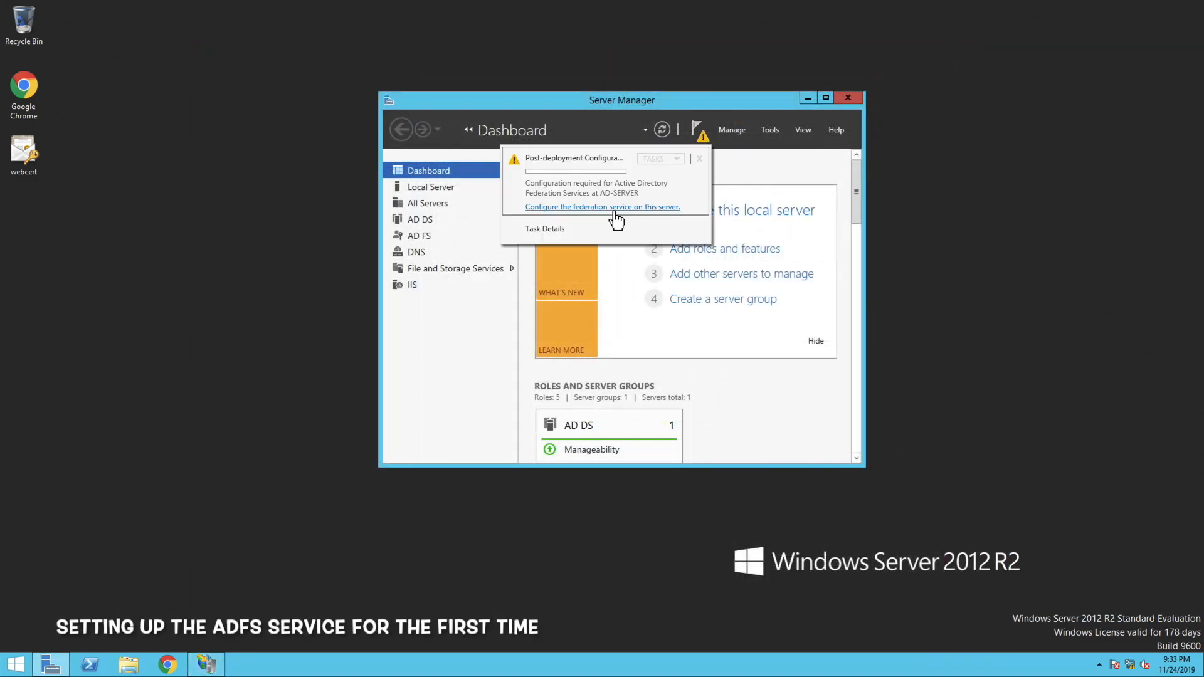
click(599, 208)
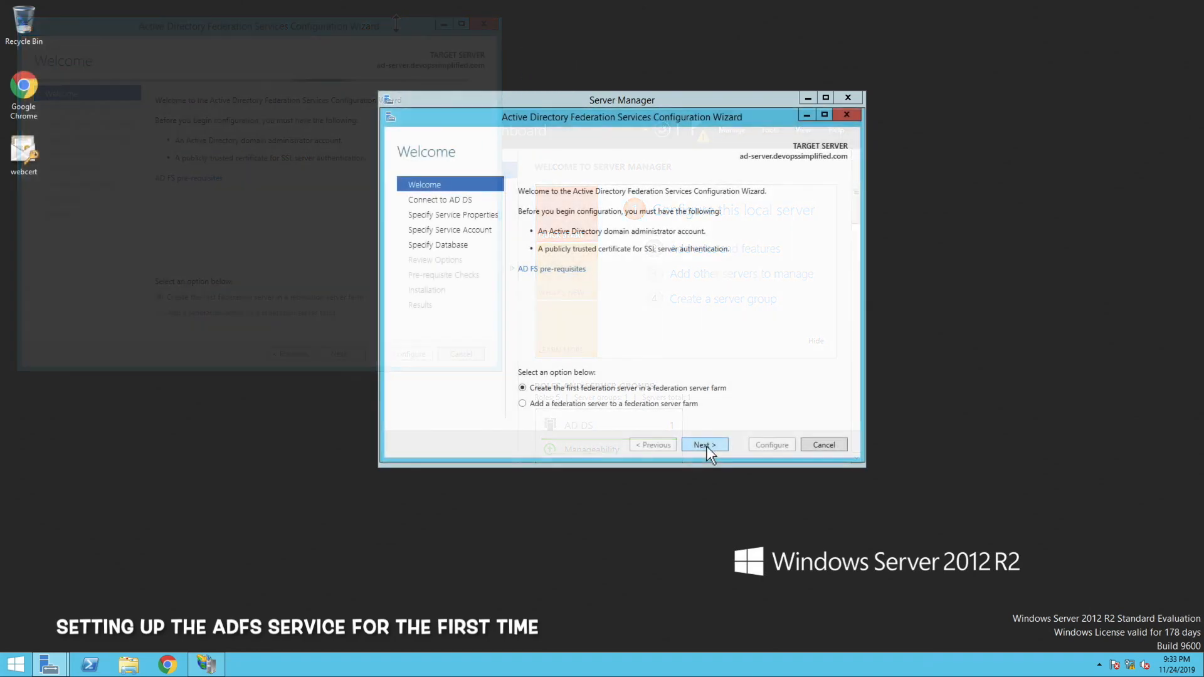
click(705, 445)
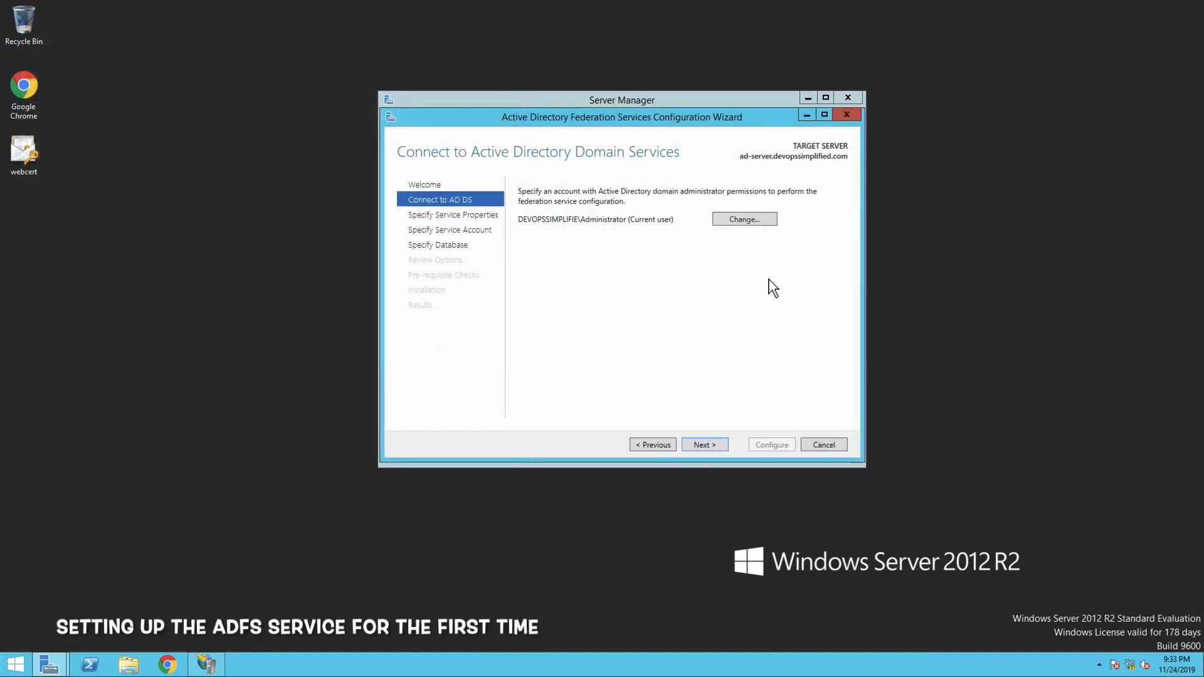
click(719, 444)
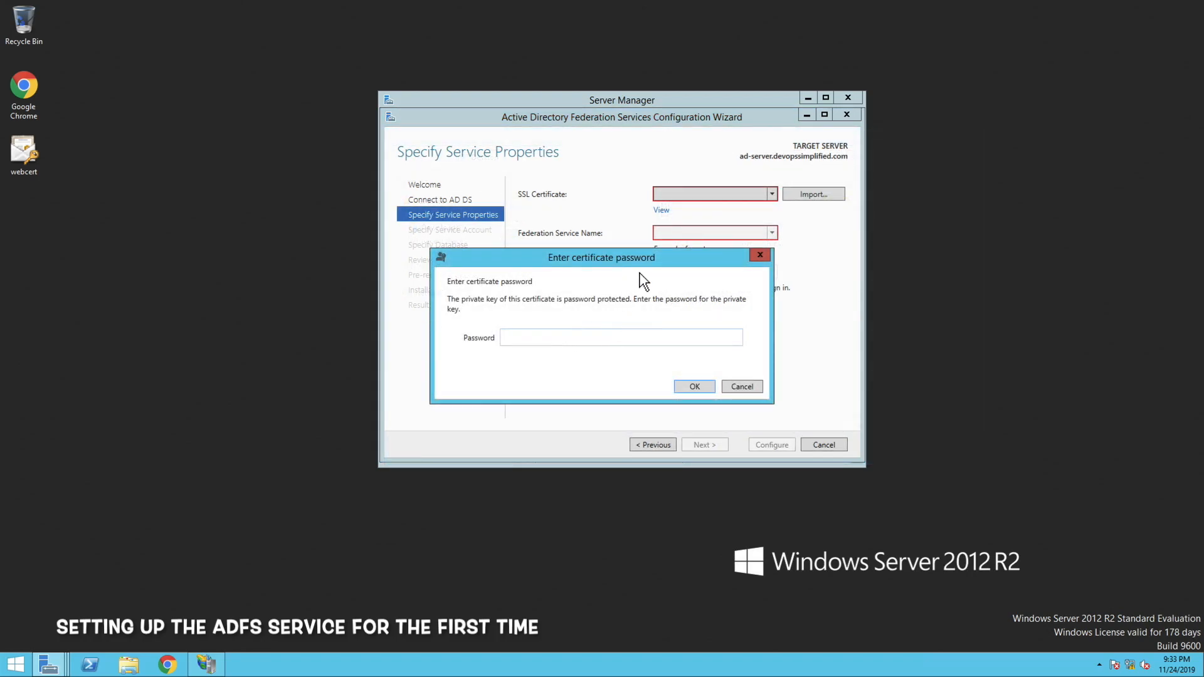
Enter the imported SSL certificate's password and set the federation service display name to Active Directory Federation with AWS
click(558, 340)
click(694, 386)
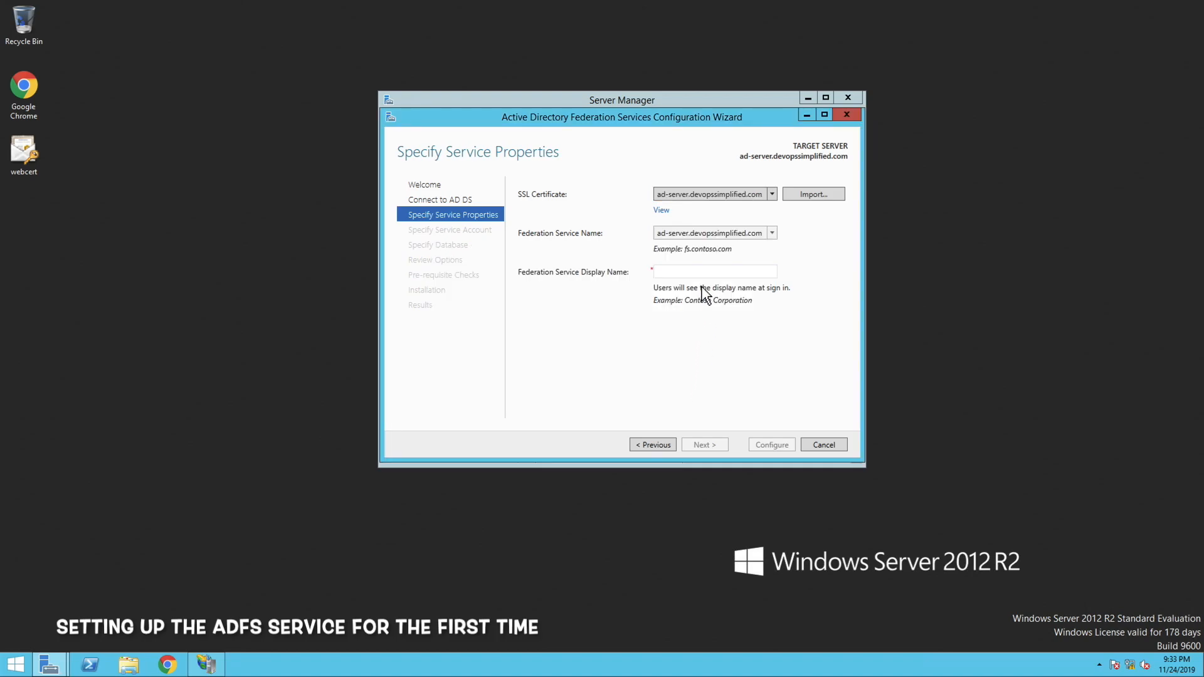
click(686, 273)
text(Active Directory Federation with AWS)
click(704, 445)
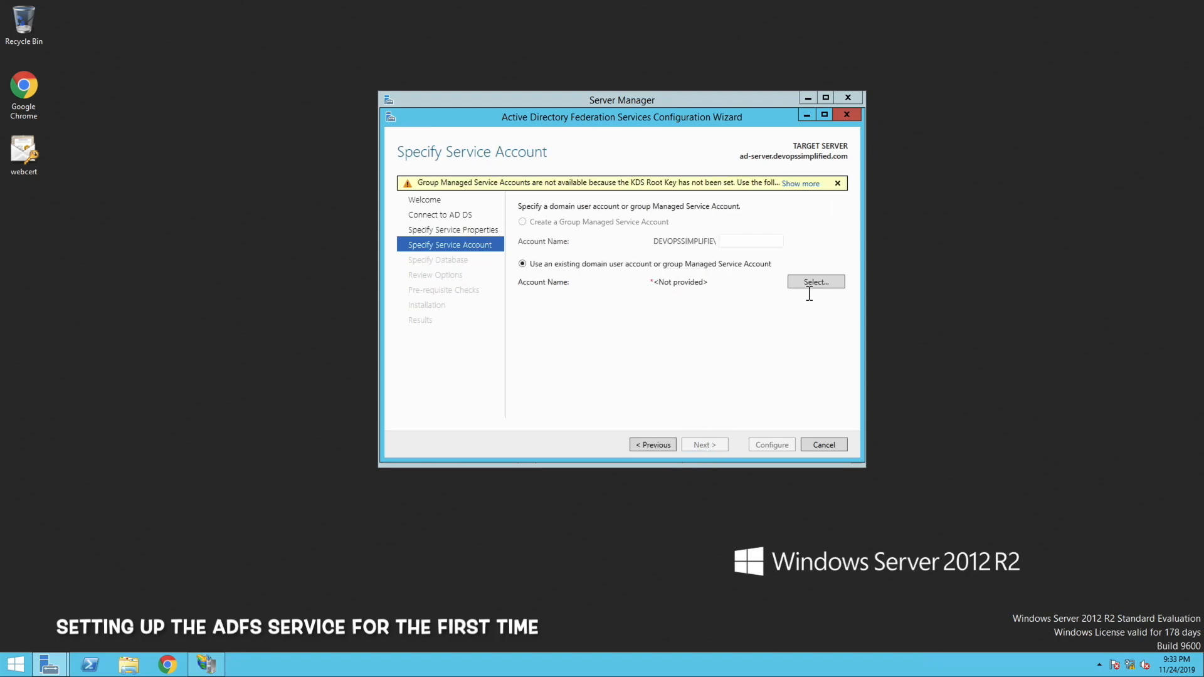
Choose the existing domain account adfssvc as the federation service account and supply its account password
click(814, 283)
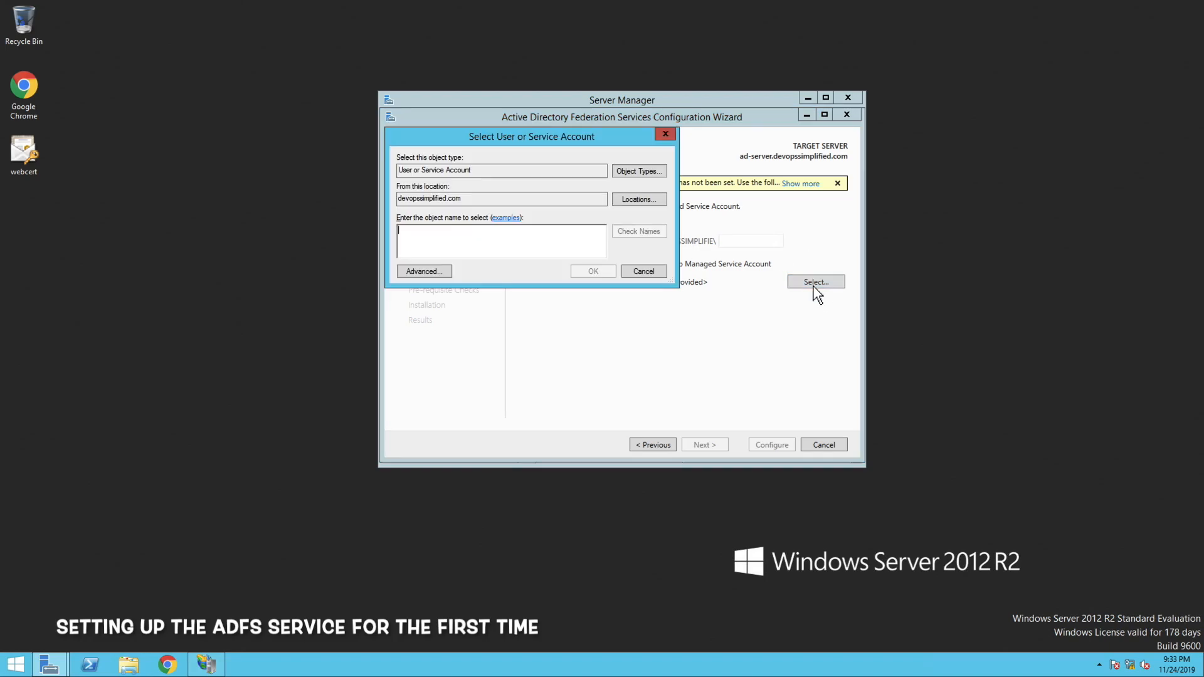
drag(596, 153, 832, 299)
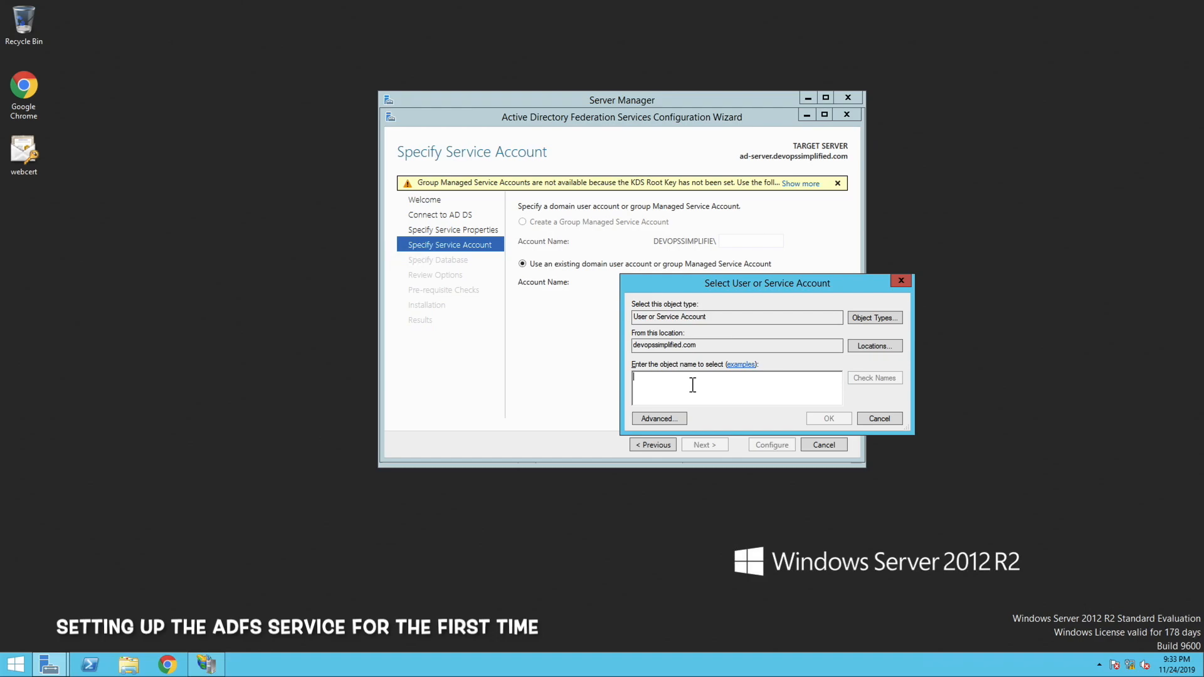
text(adfs)
click(863, 379)
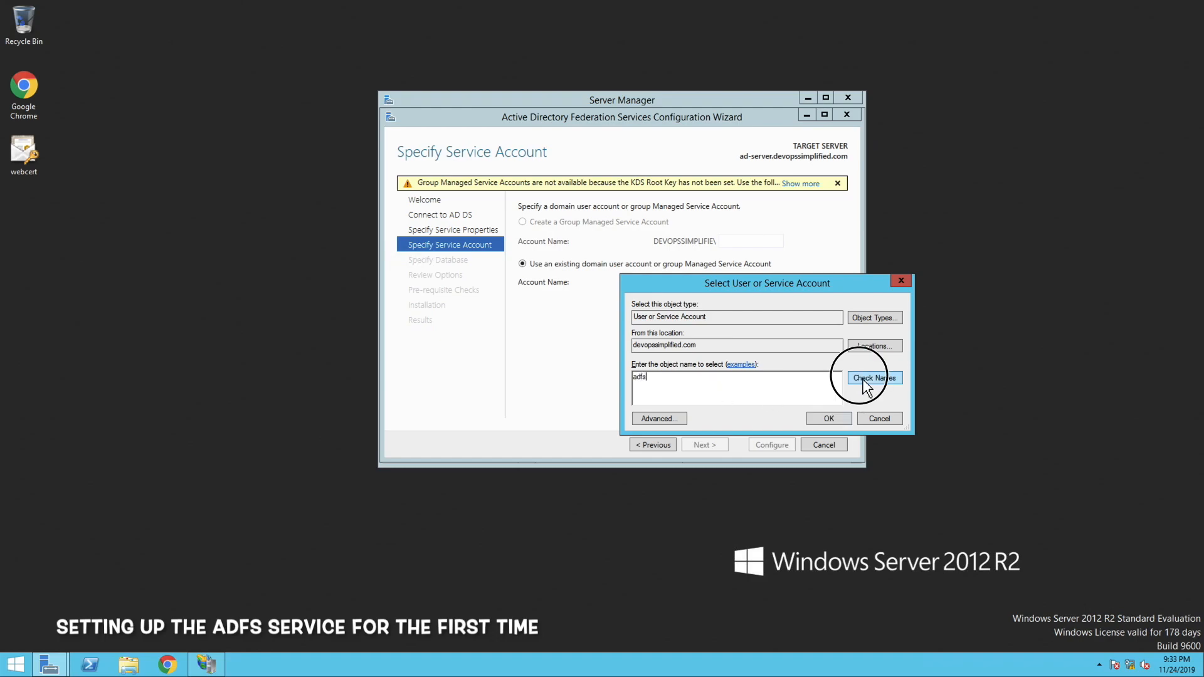
click(841, 420)
click(711, 445)
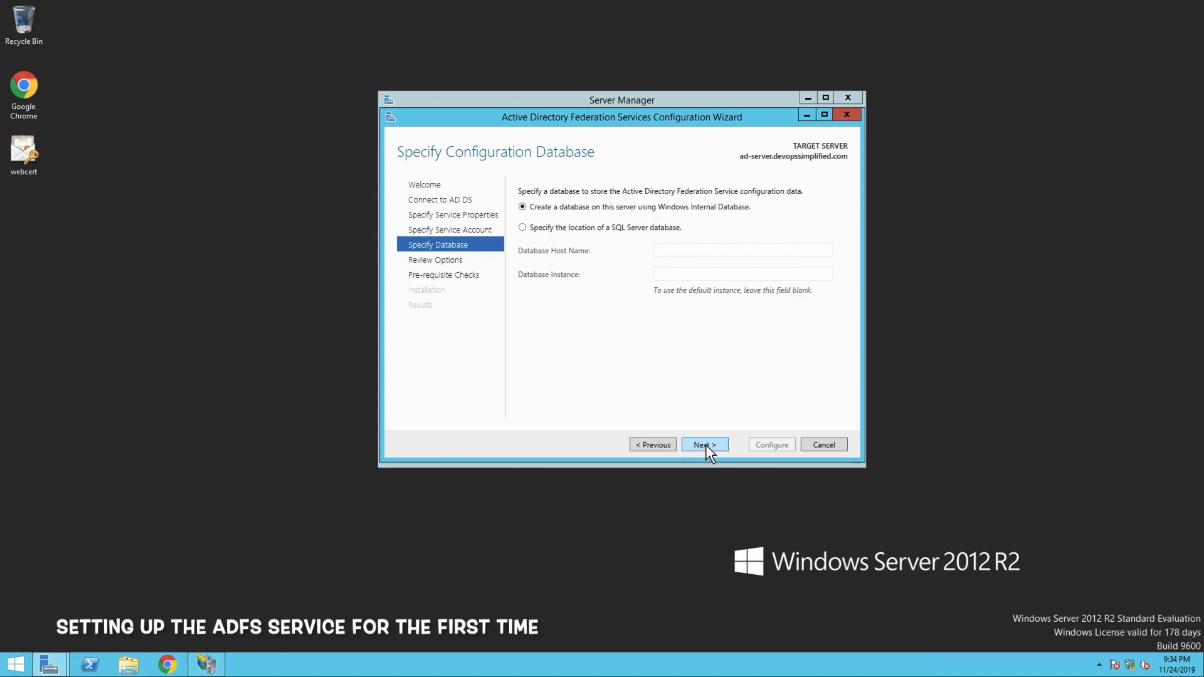
Keep the Windows Internal Database for the configuration data, accept the reviewed options, and run the AD FS configuration
click(705, 445)
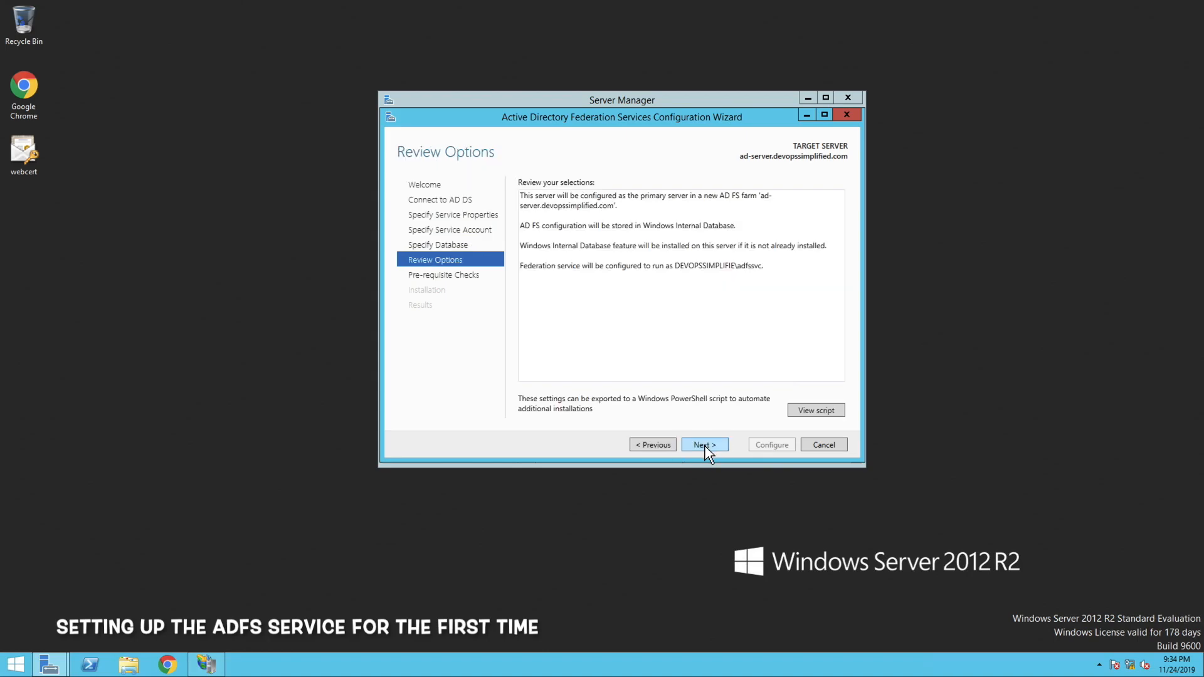
click(704, 446)
click(757, 447)
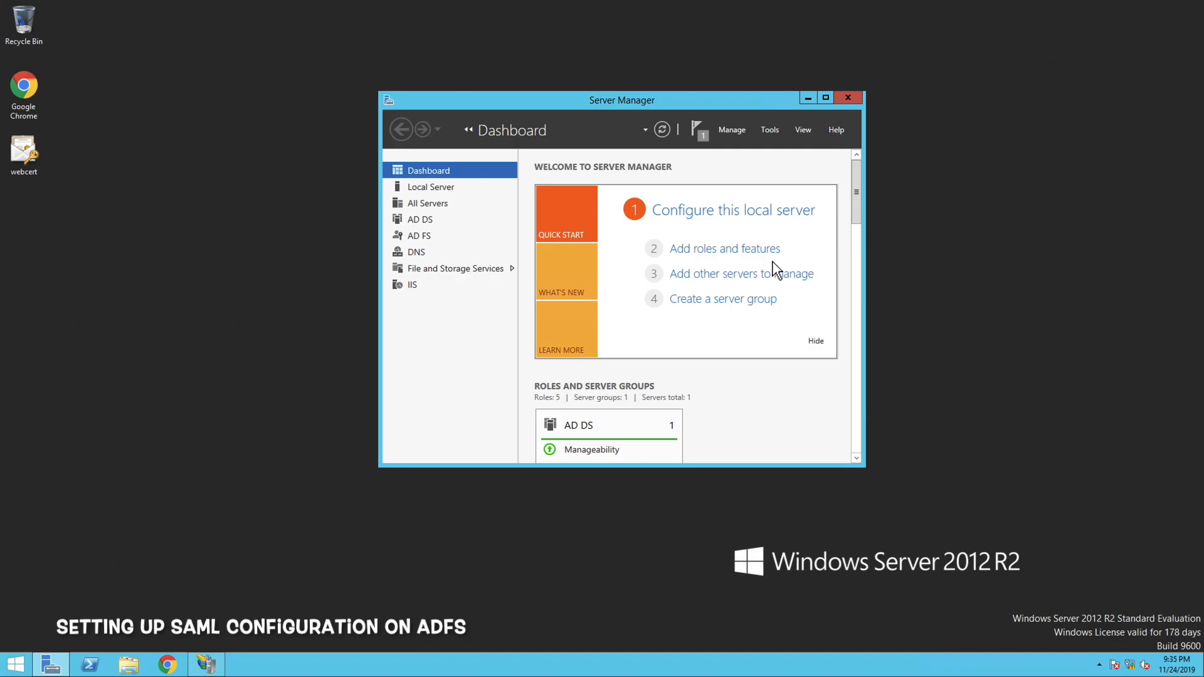
Open the AD FS management console and go to Relying Party Trusts under Trust Relationships
click(776, 134)
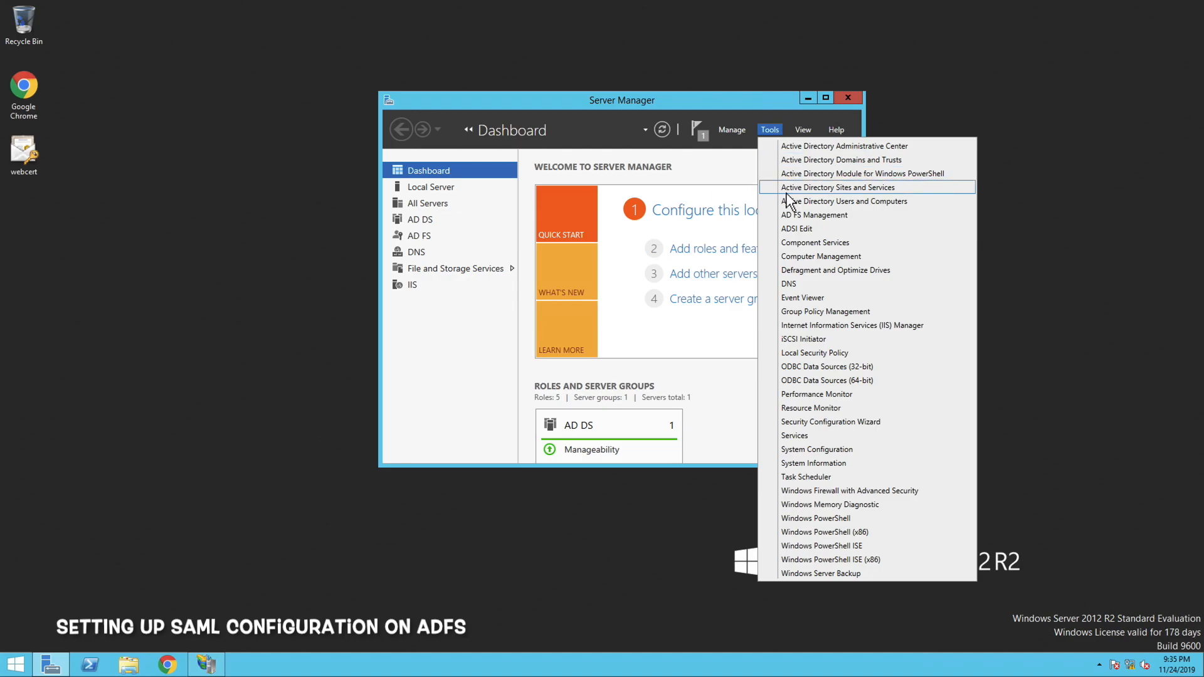
click(786, 216)
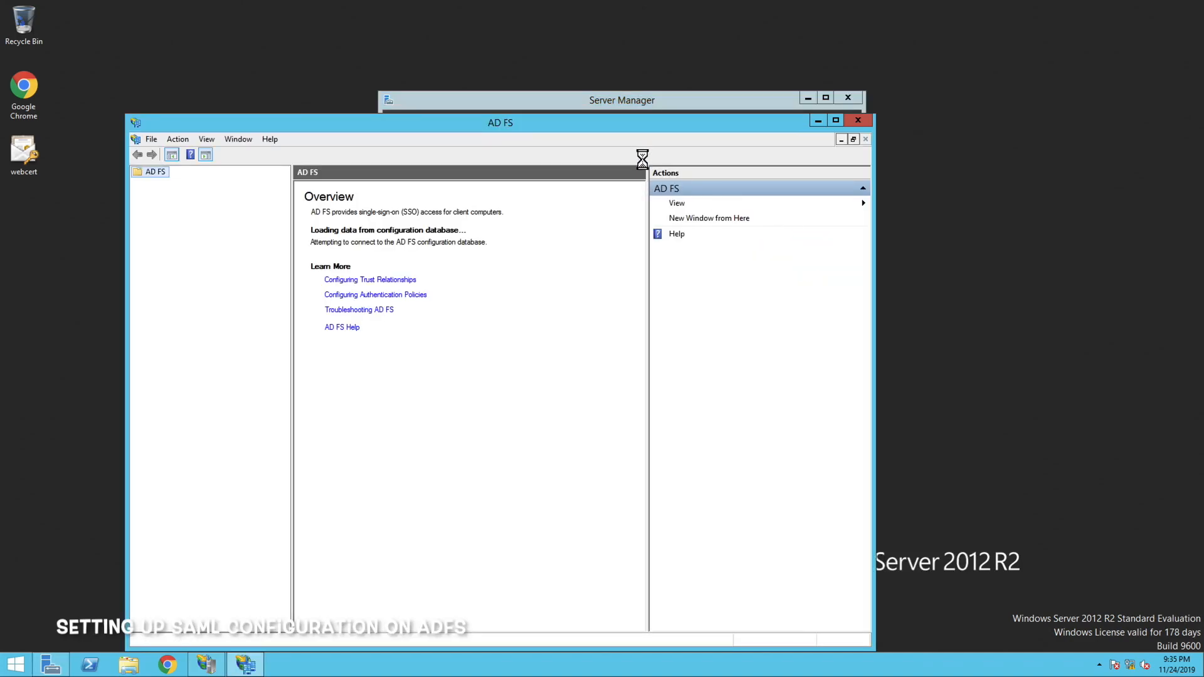
drag(661, 128, 705, 80)
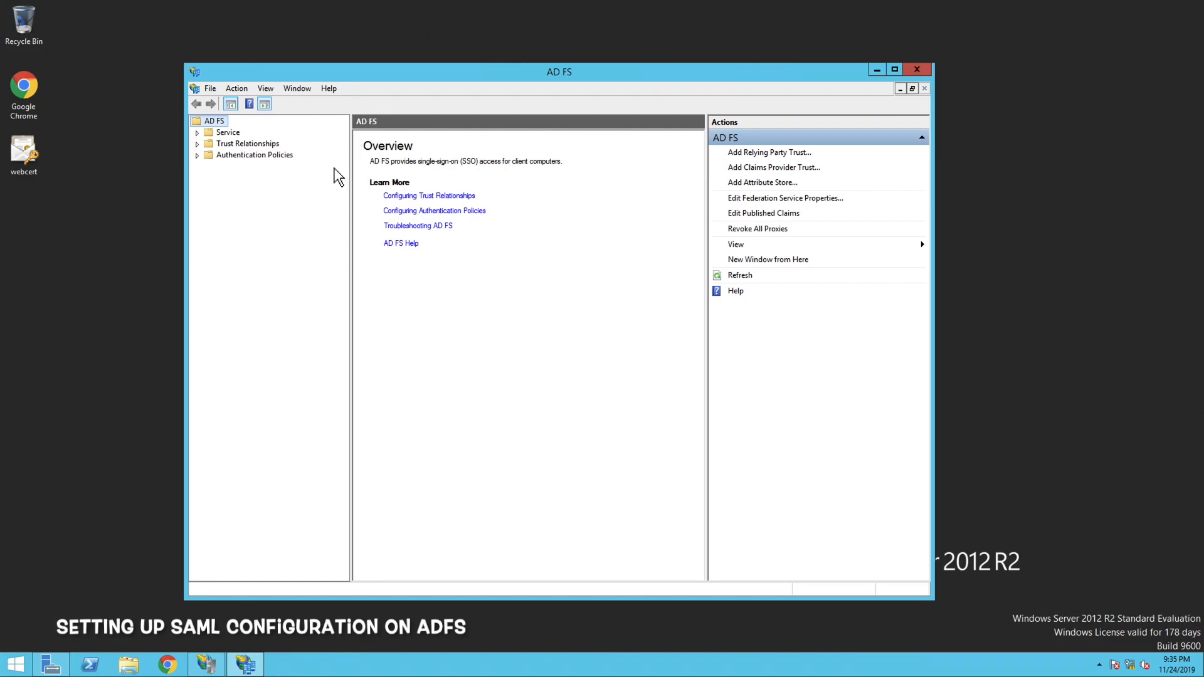
double_click(223, 145)
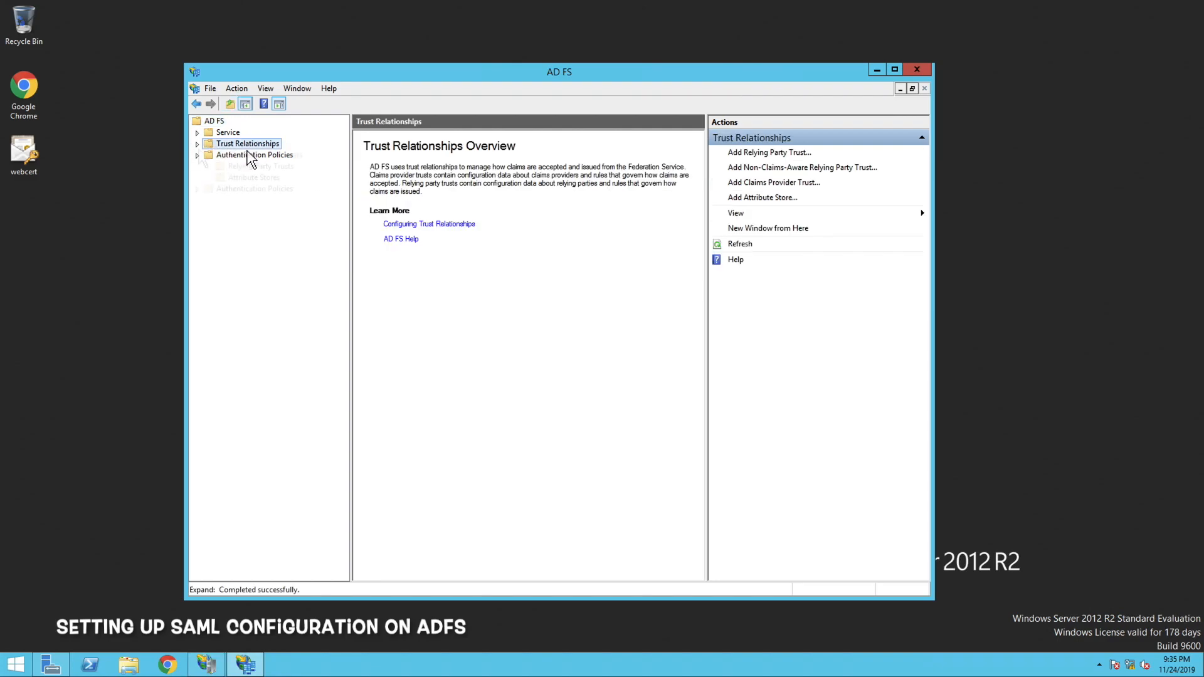
click(254, 167)
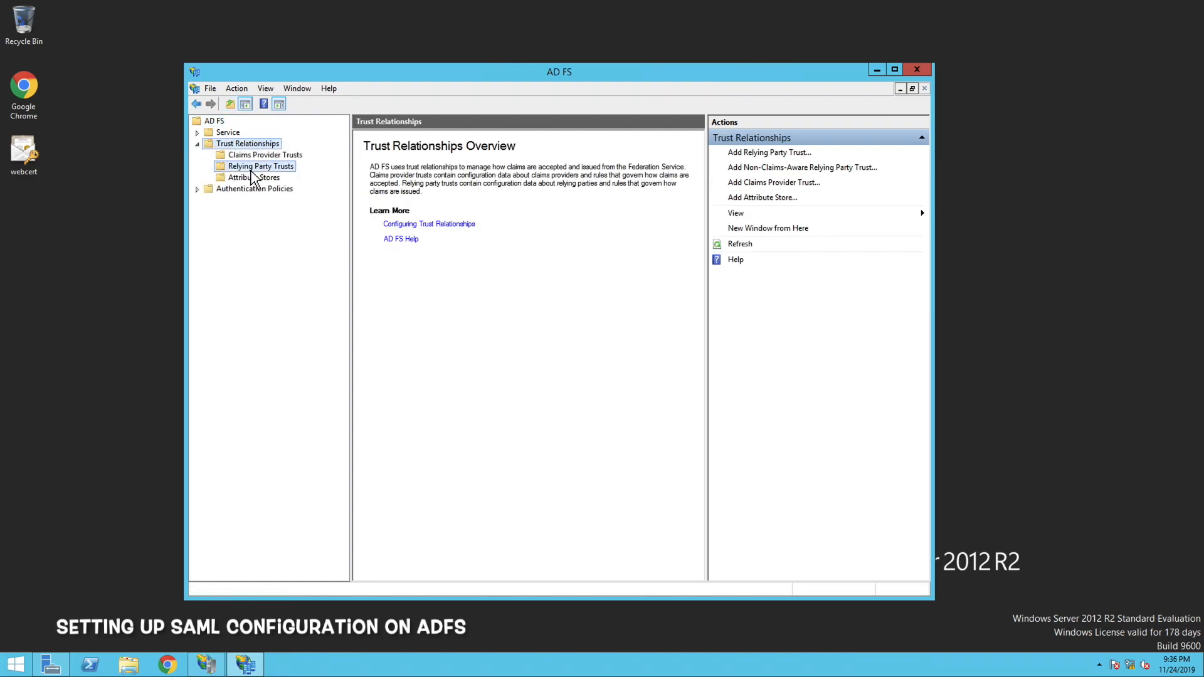
click(762, 152)
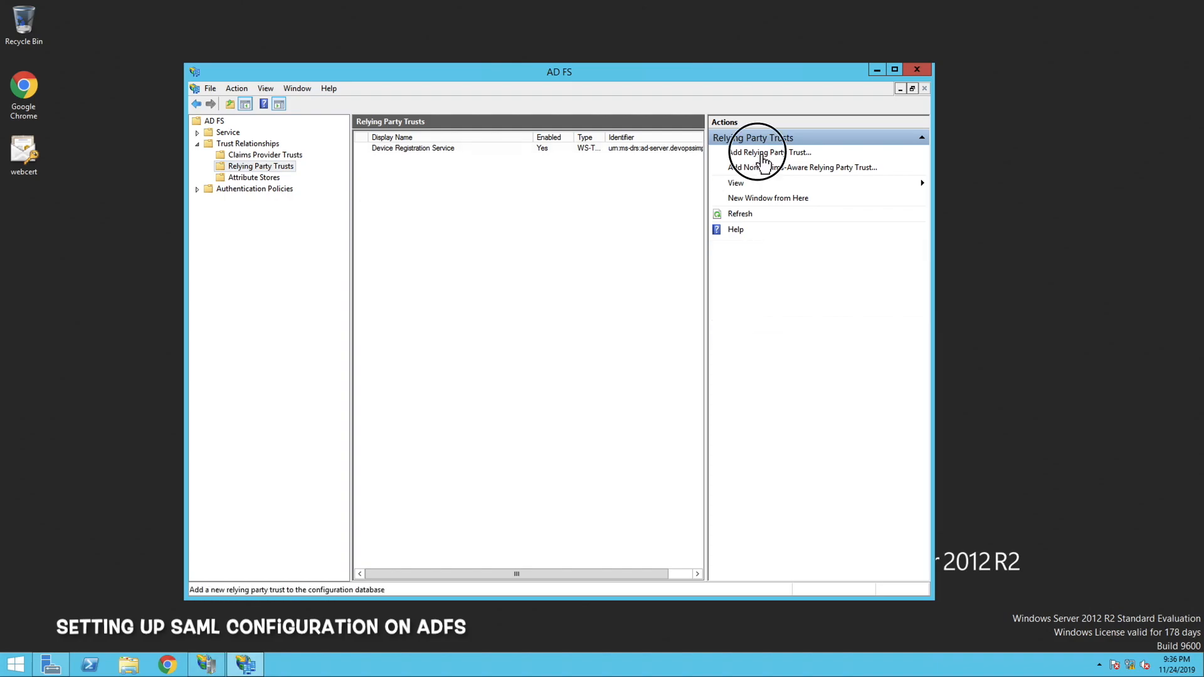
click(694, 500)
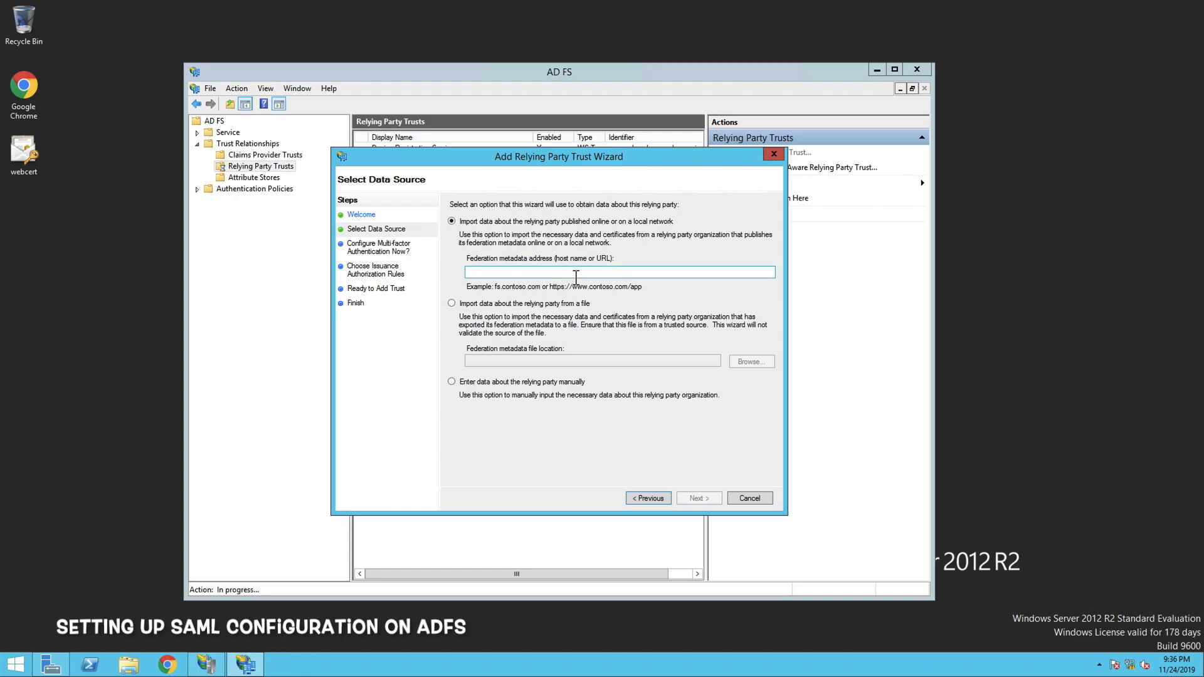
text(https://signin.aws.amazon.com/static/saml-metadata.xml)
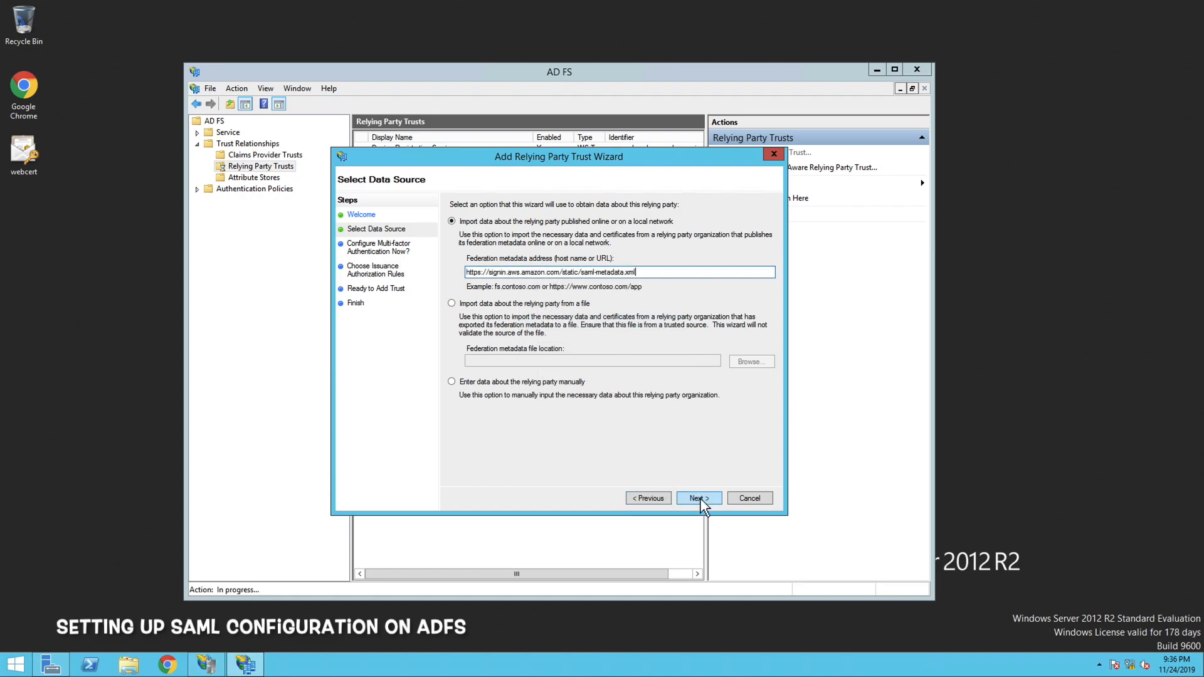
click(697, 499)
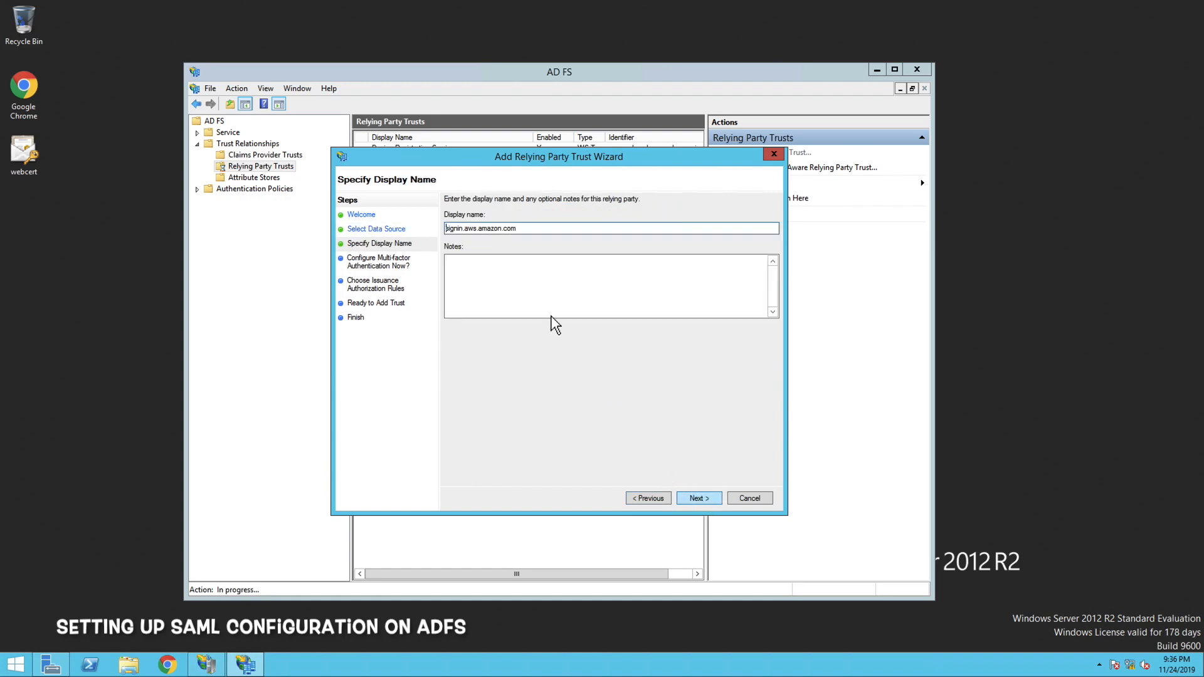
Name the trust Active Directory Federation with AWS, skip multi-factor authentication, permit all users, and finish adding it
drag(528, 229, 443, 228)
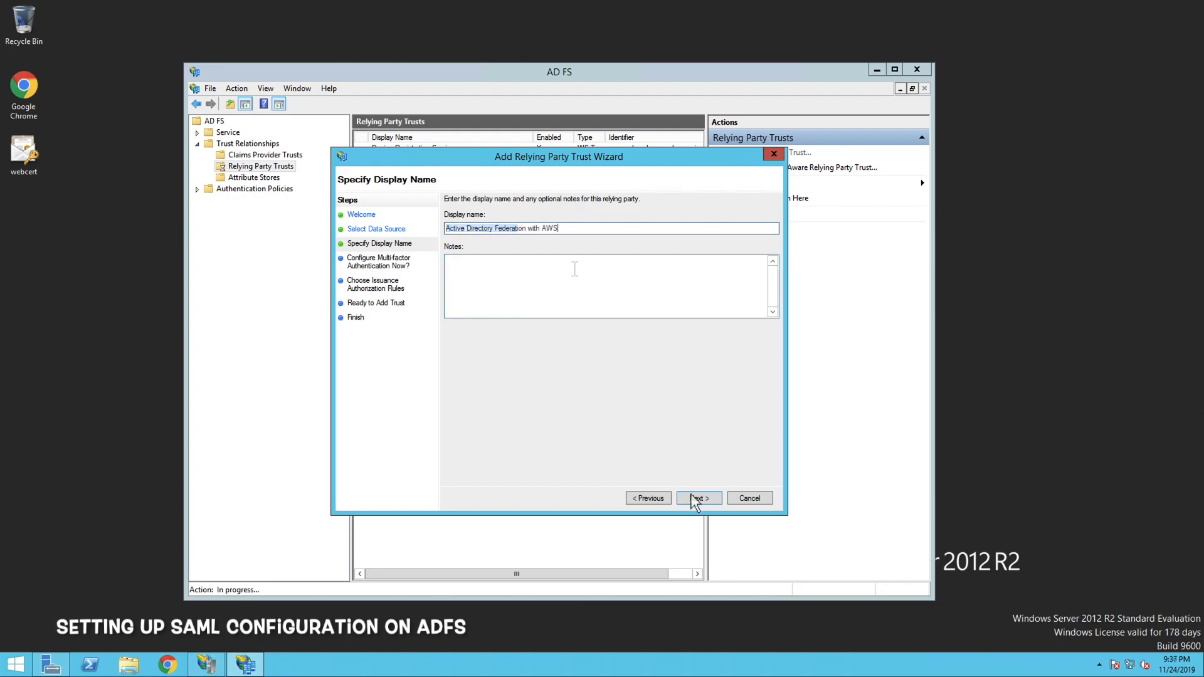
click(695, 499)
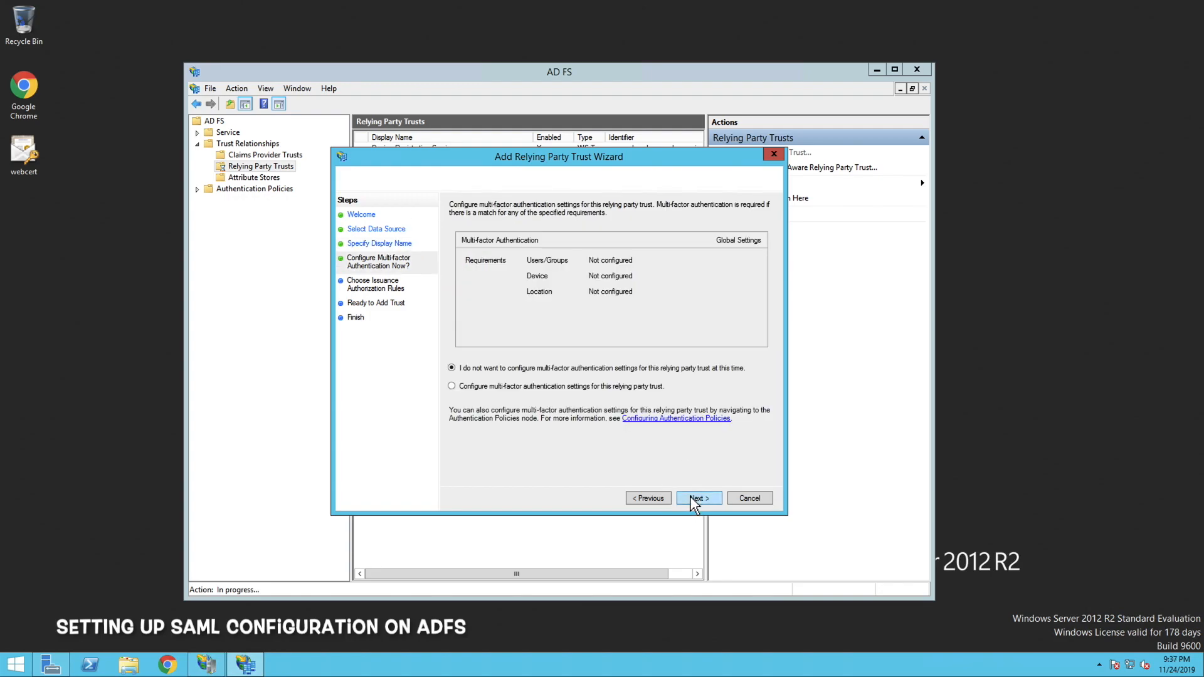
click(697, 498)
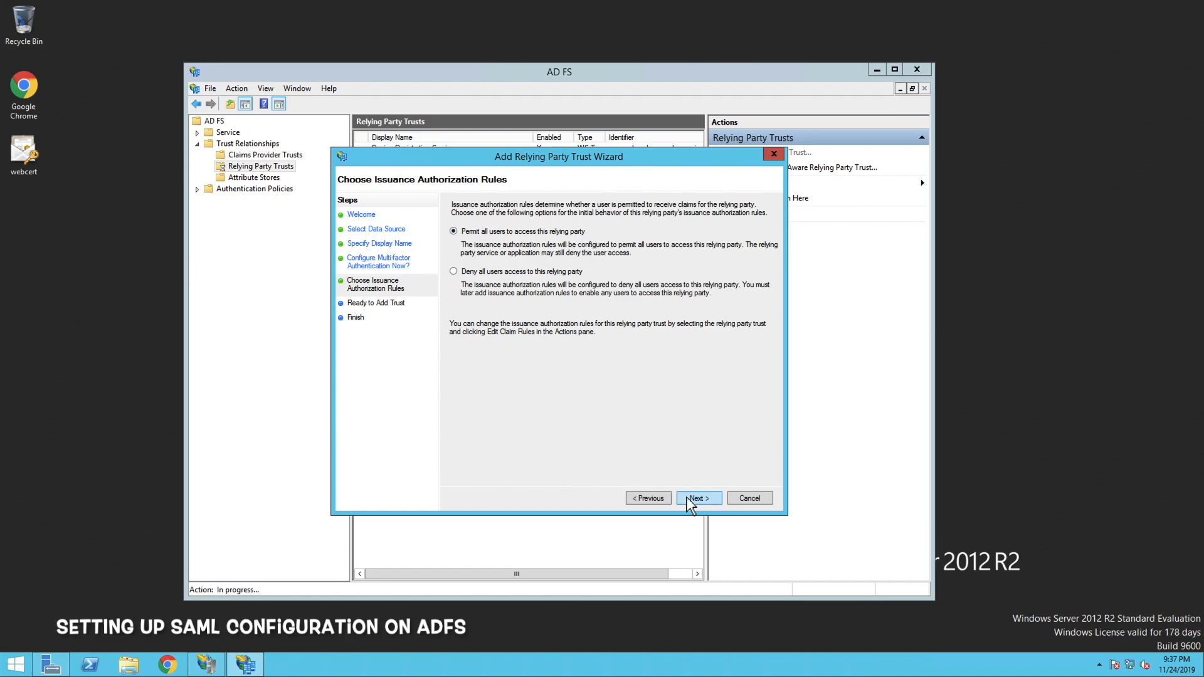
click(696, 499)
click(696, 498)
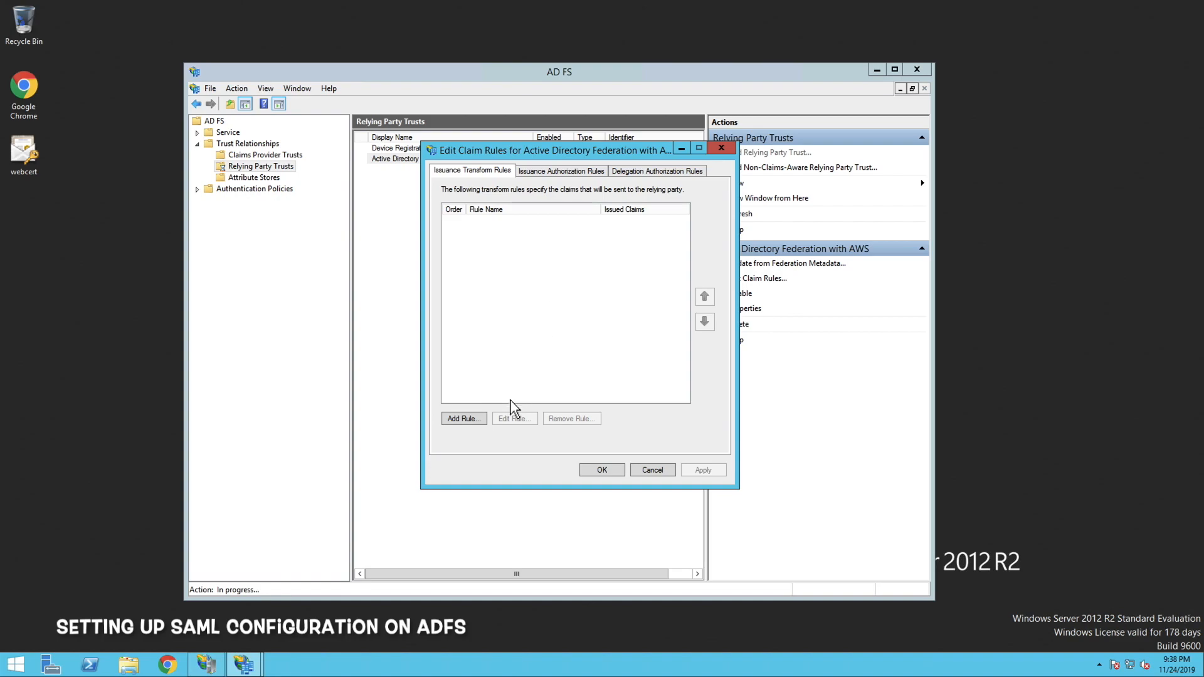
Add a claim rule from the Transform an Incoming Claim template, named NameId, with Windows account name as the incoming claim type
click(474, 421)
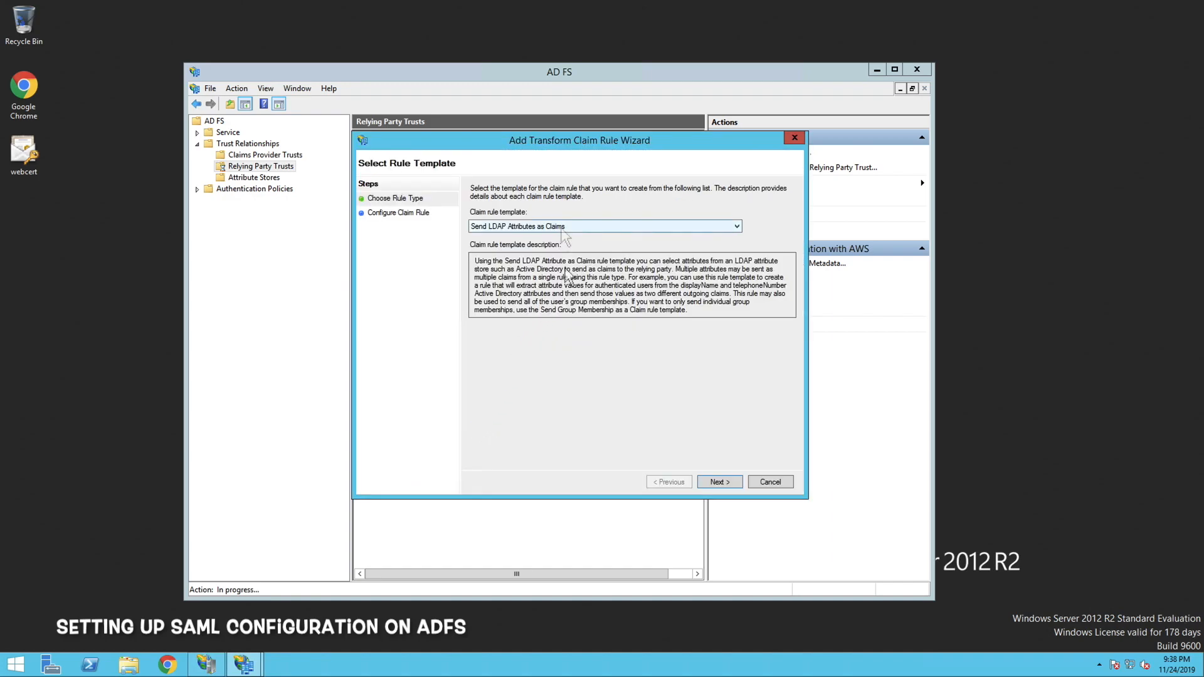
click(561, 229)
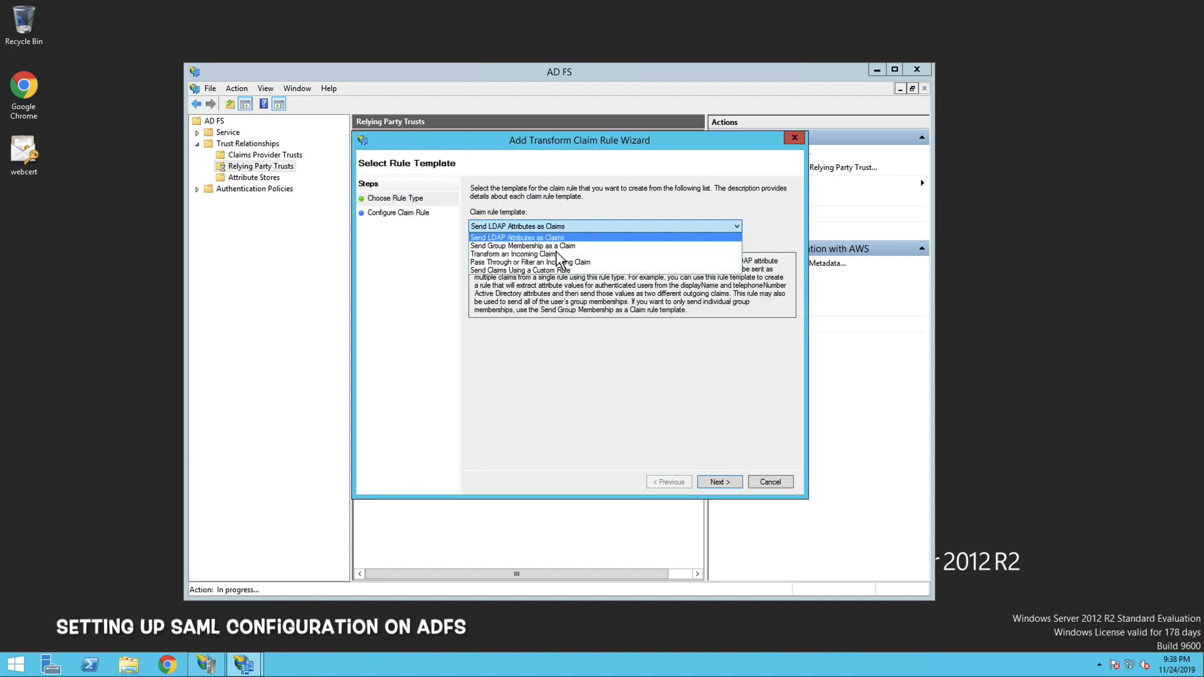
click(554, 255)
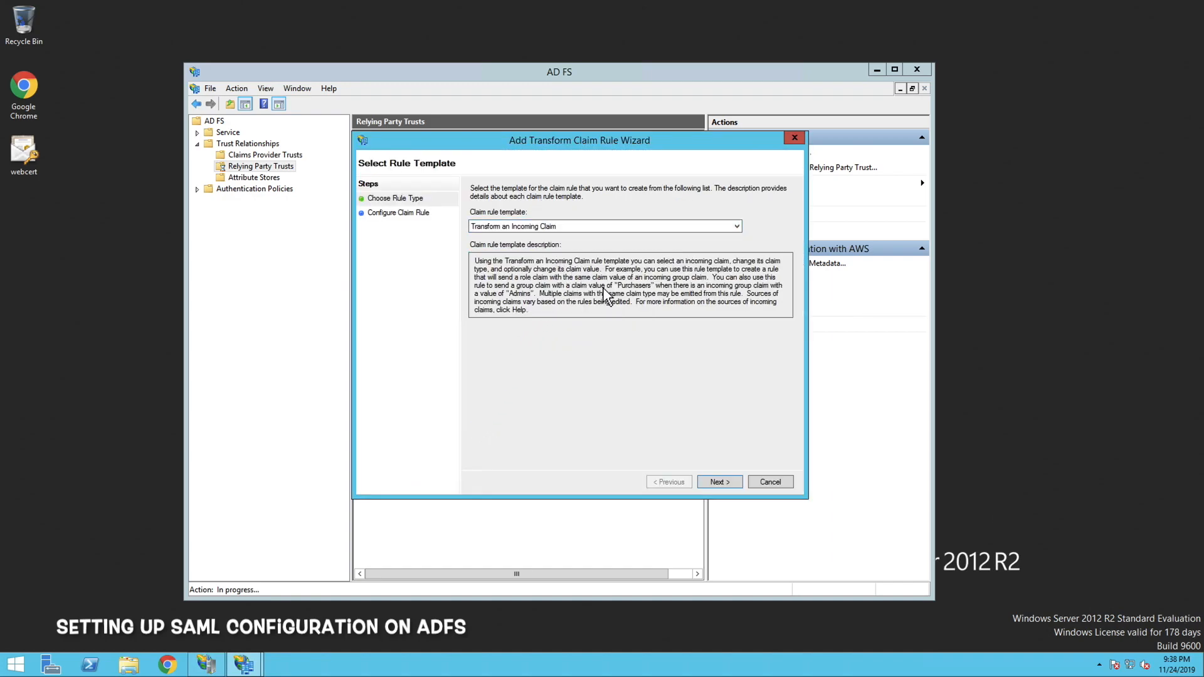
click(716, 481)
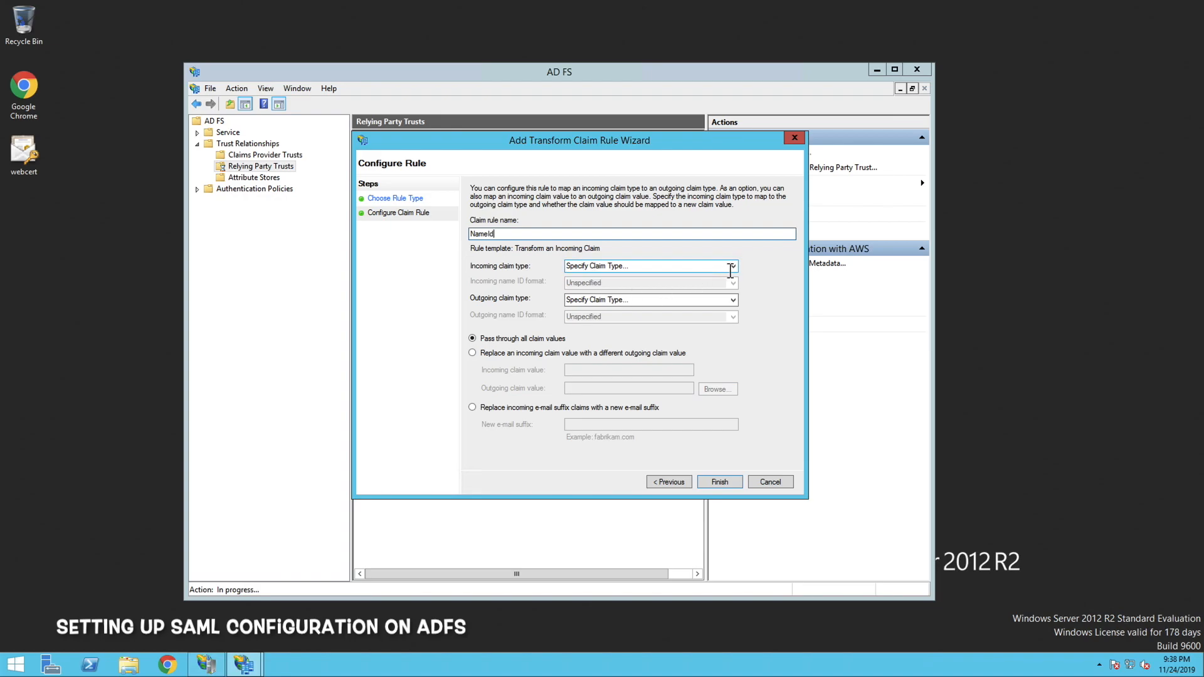
click(732, 268)
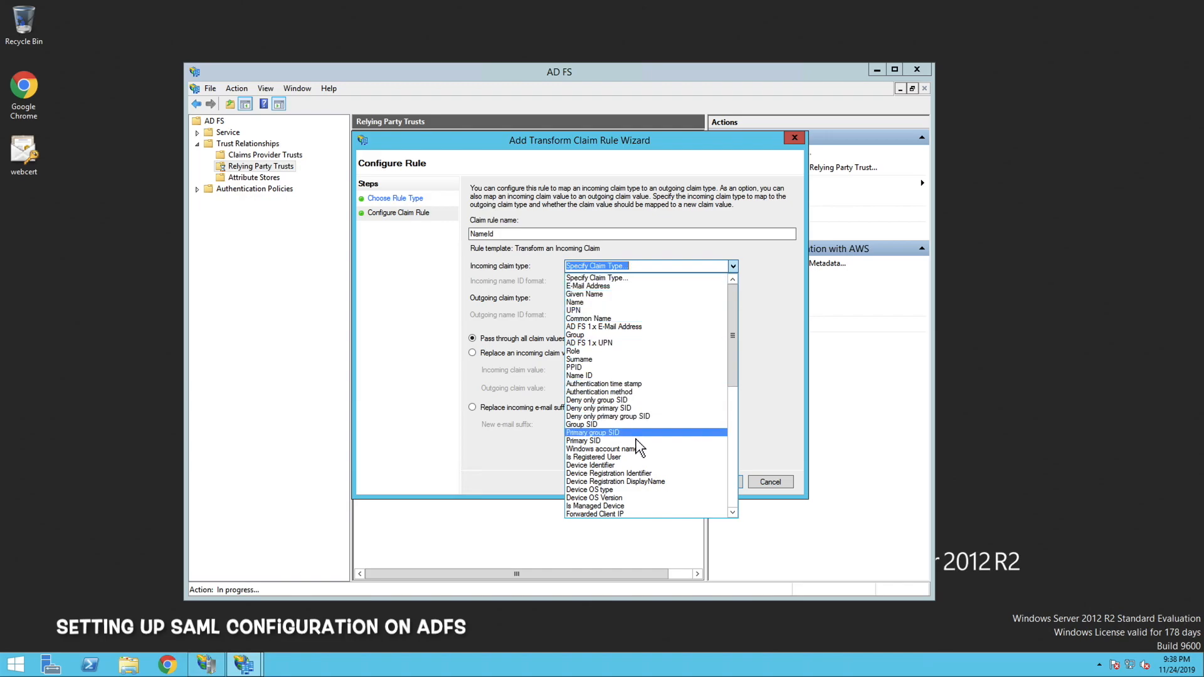
scroll(646, 413, down, 12)
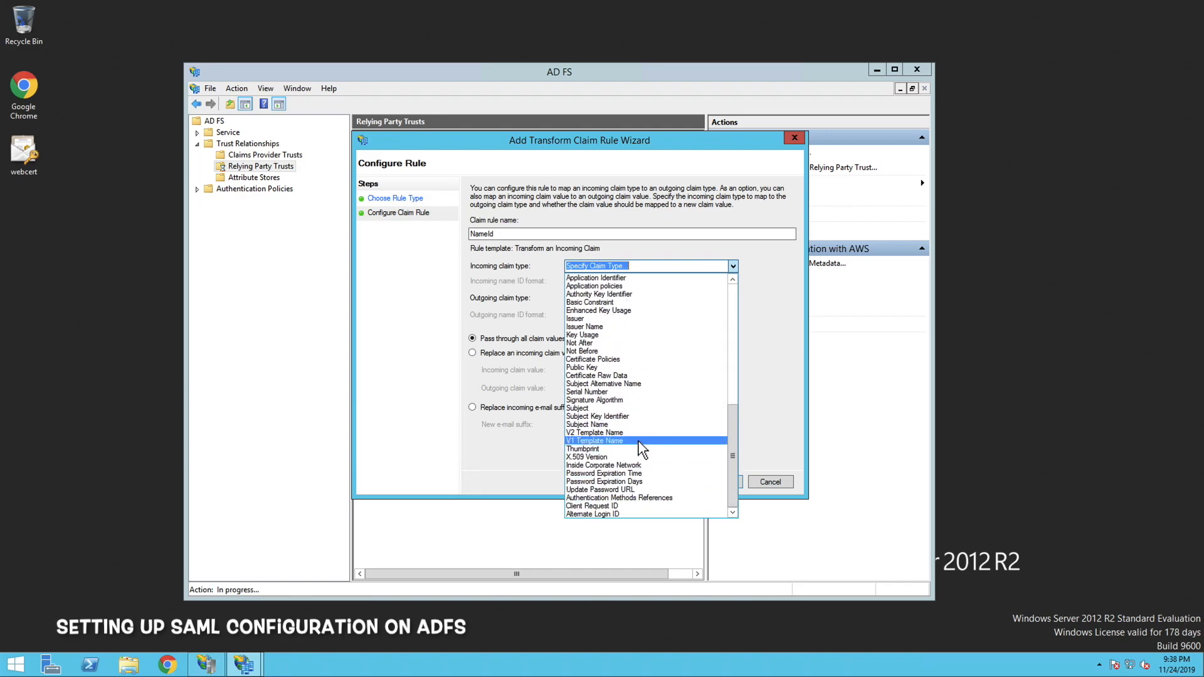
text(w)
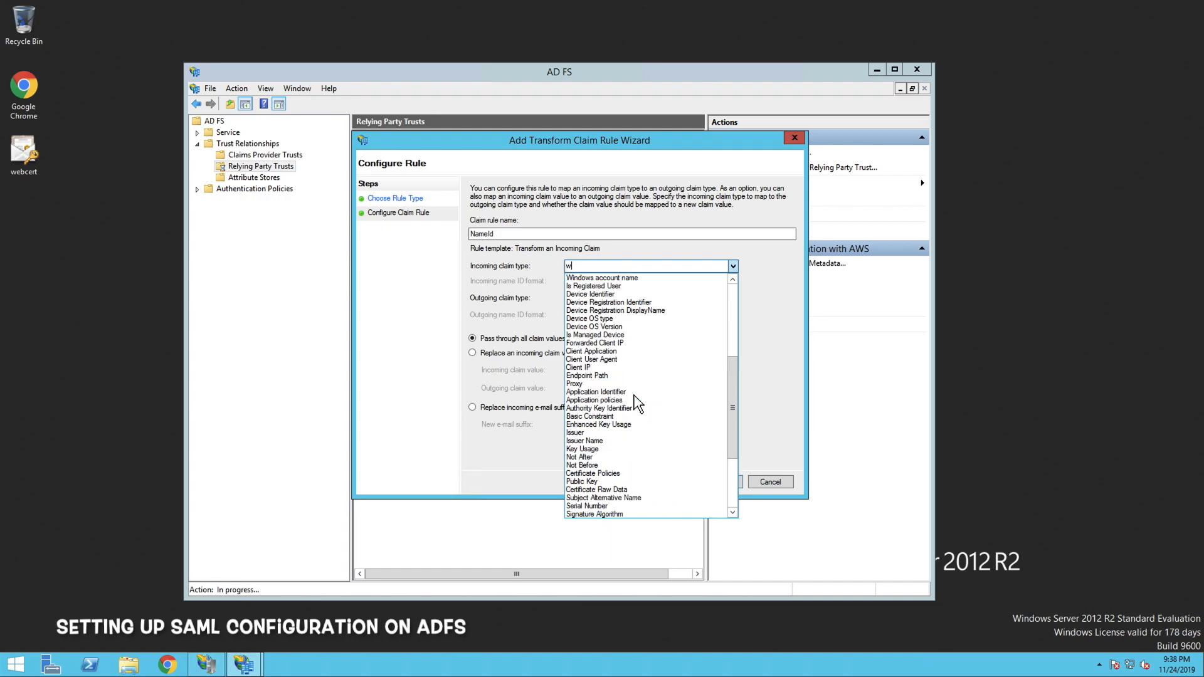
click(635, 279)
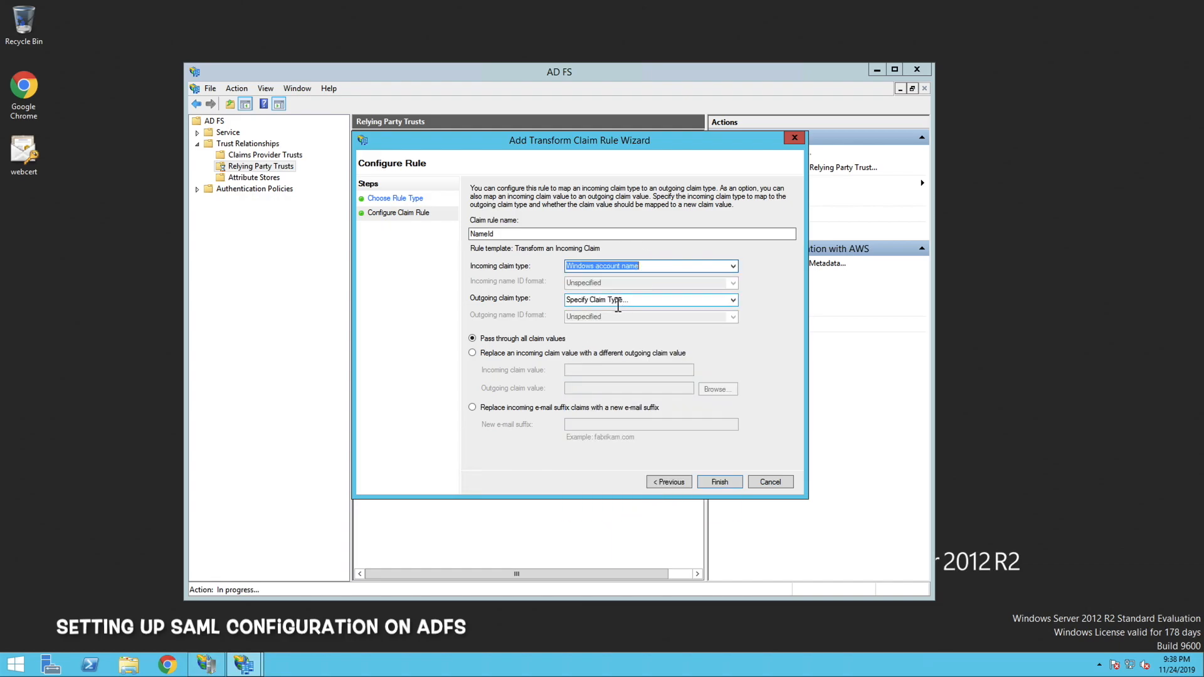
Set the outgoing claim type to Name ID with the Persistent Identifier format and finish the NameId rule
click(733, 300)
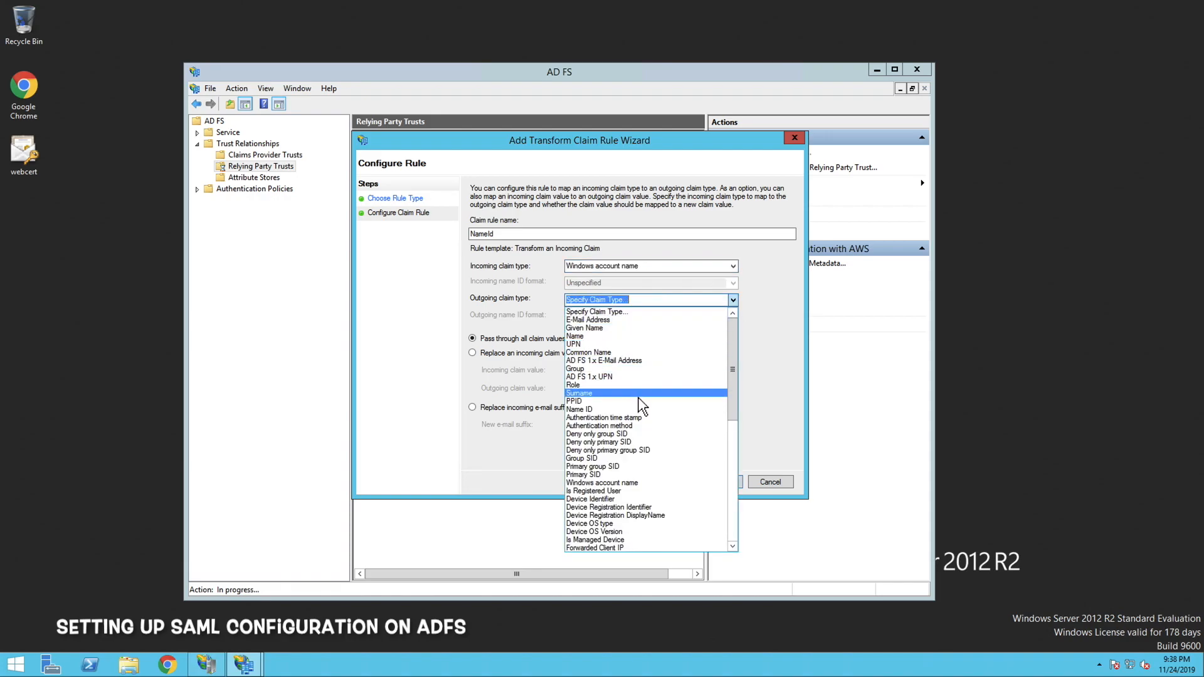
text(n)
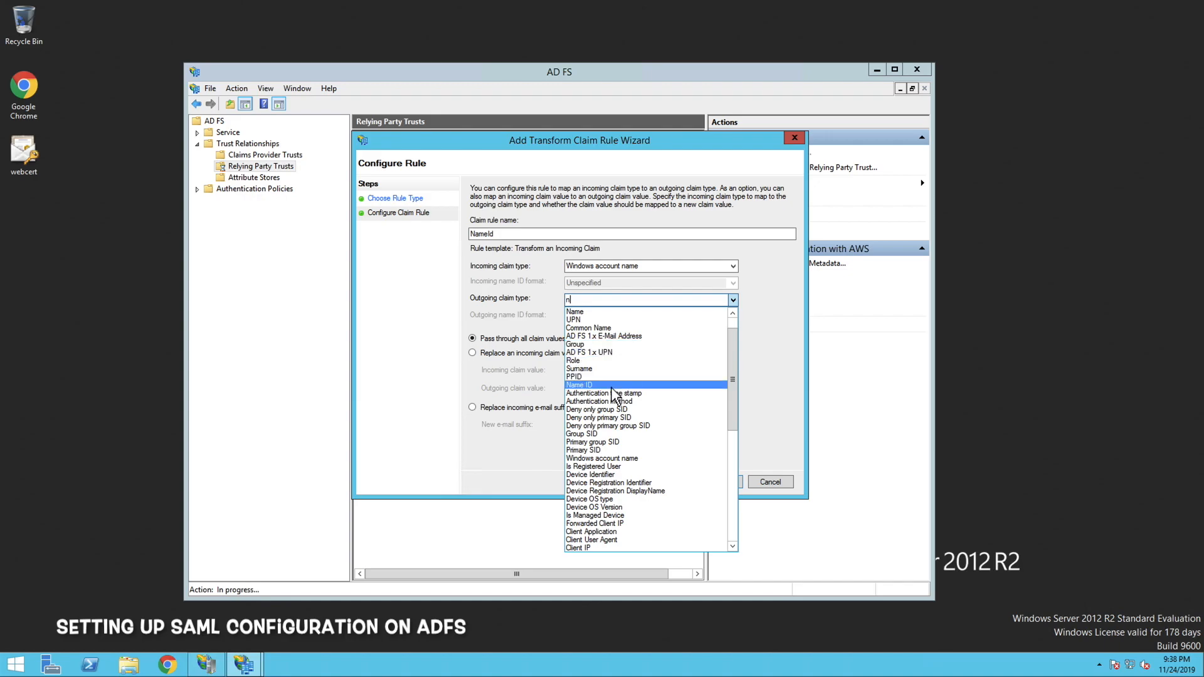
click(601, 385)
click(630, 316)
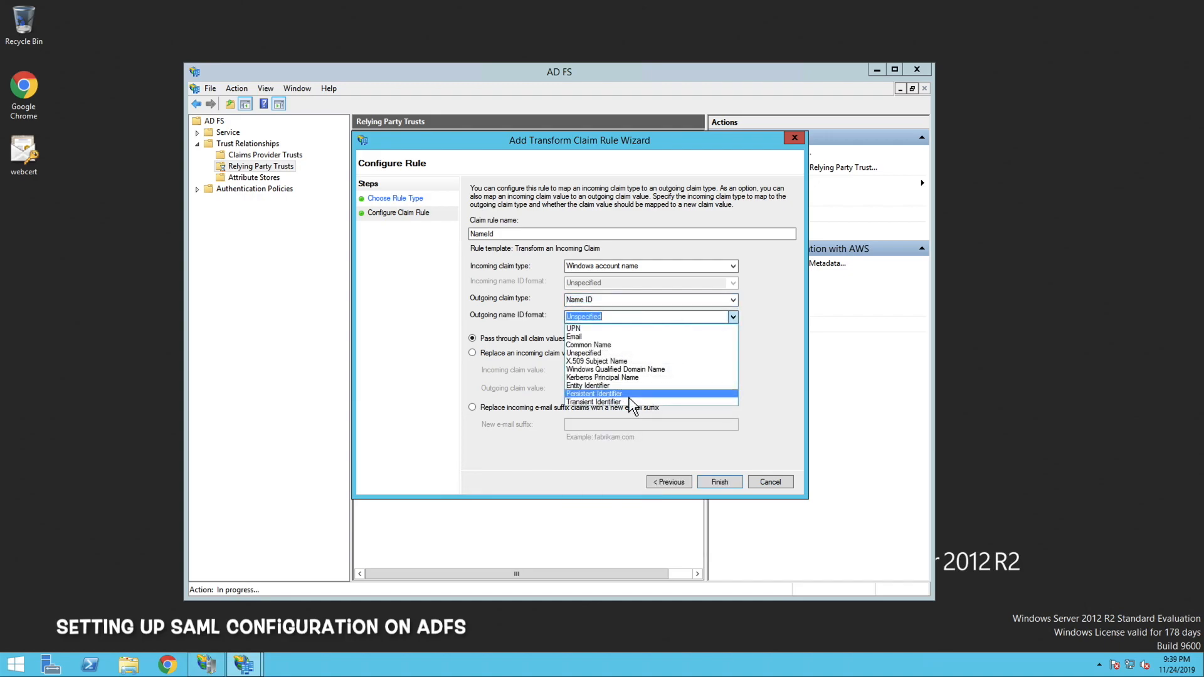
click(630, 395)
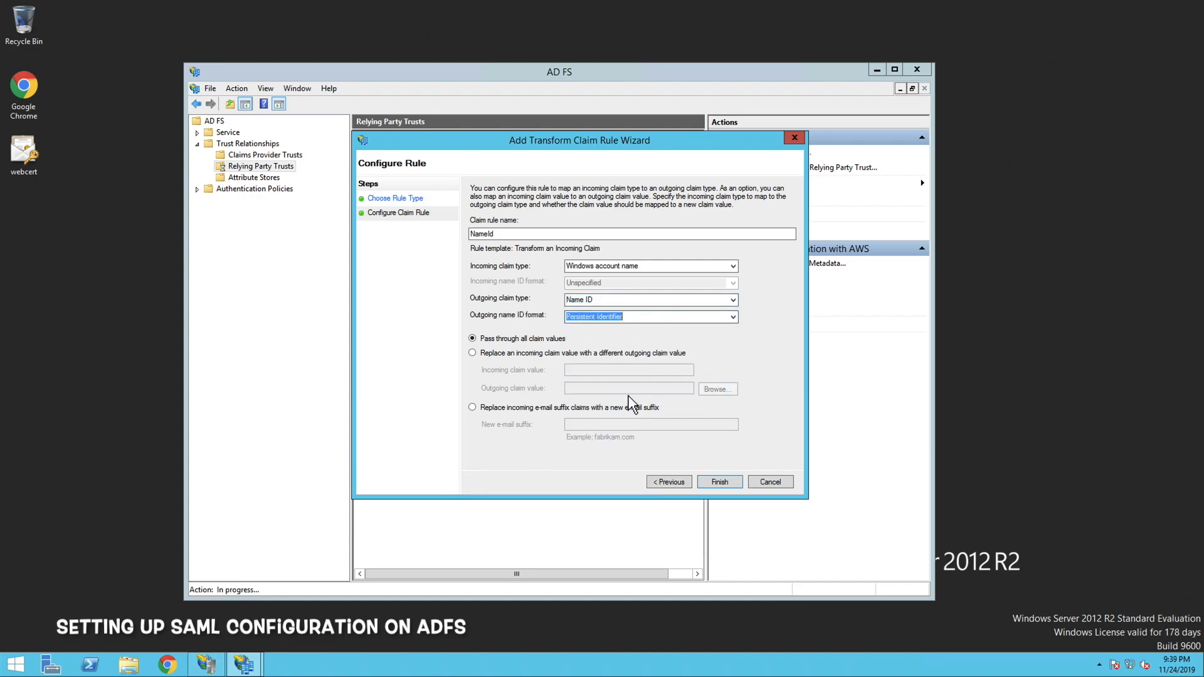
click(715, 481)
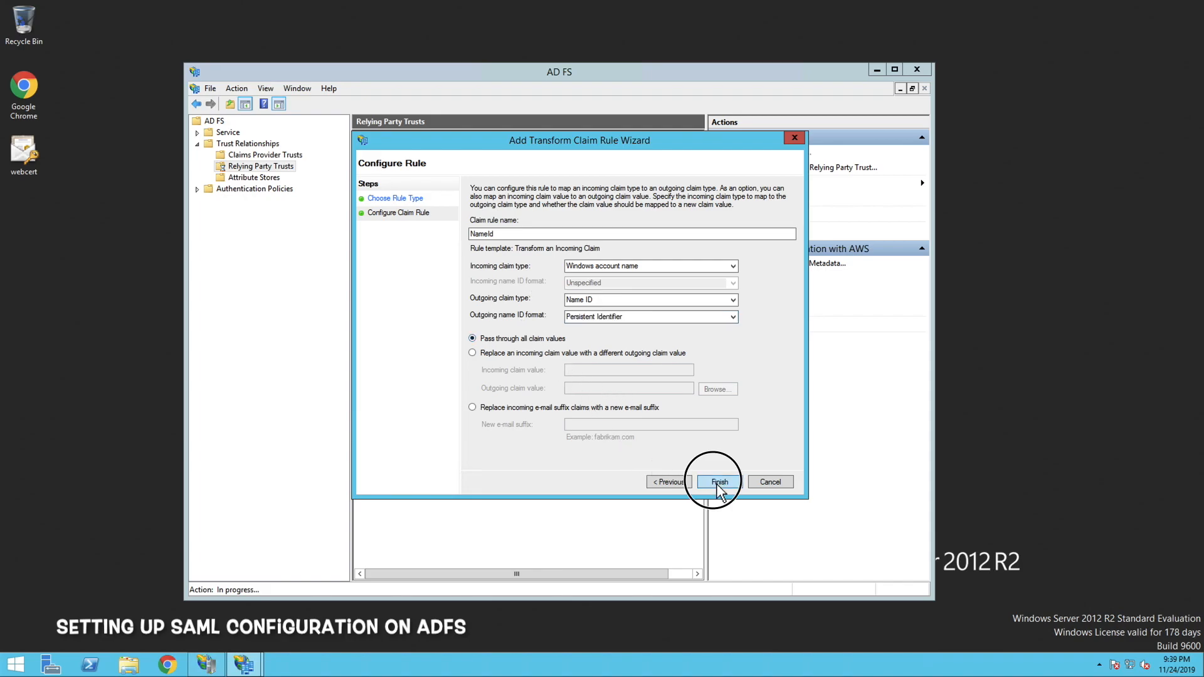
Add a Send LDAP Attributes as Claims rule named RoleSessionName that uses Active Directory as its attribute store
click(464, 418)
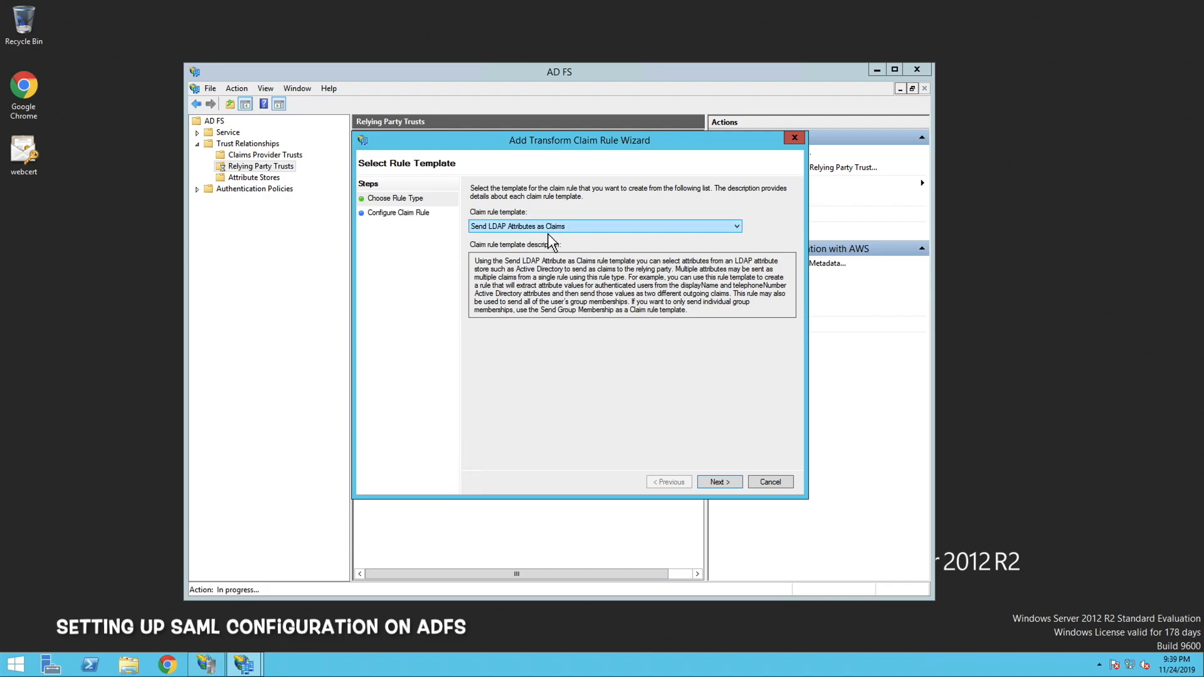
click(719, 483)
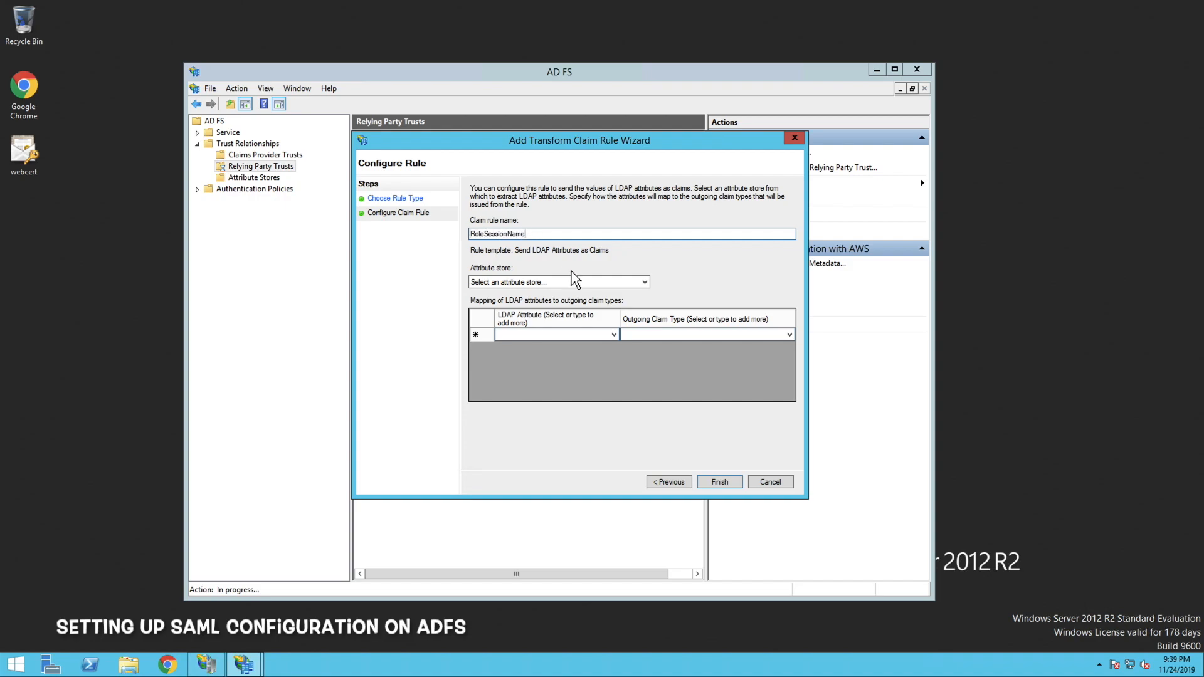
click(644, 283)
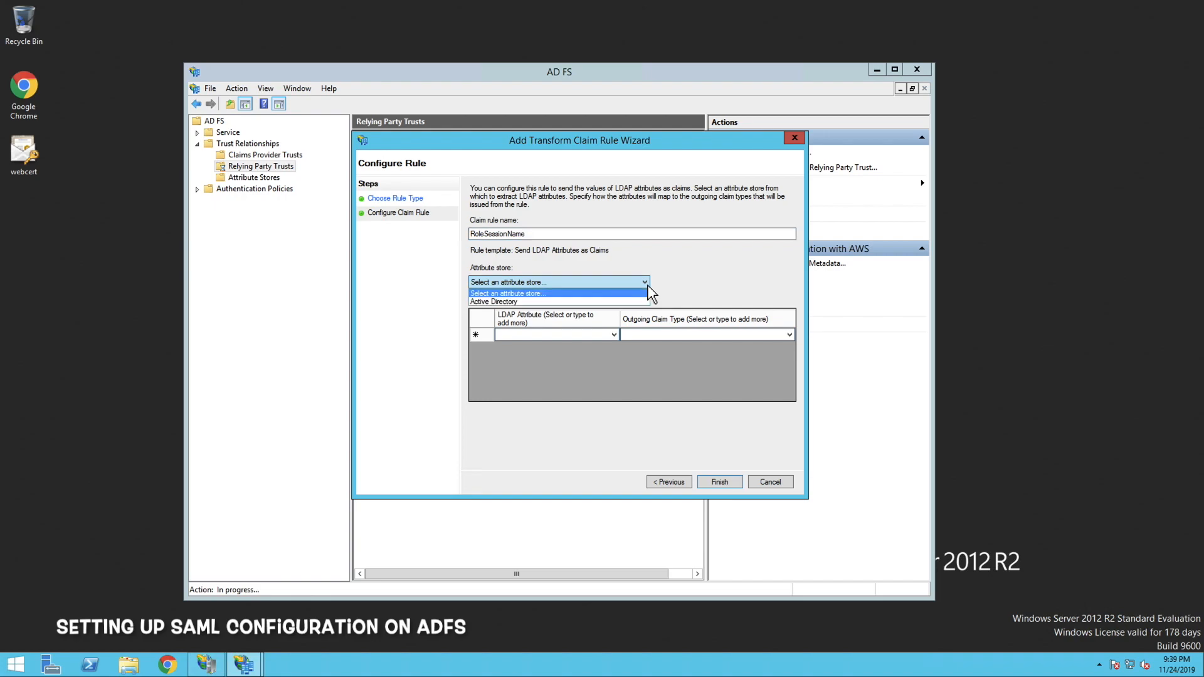
click(562, 302)
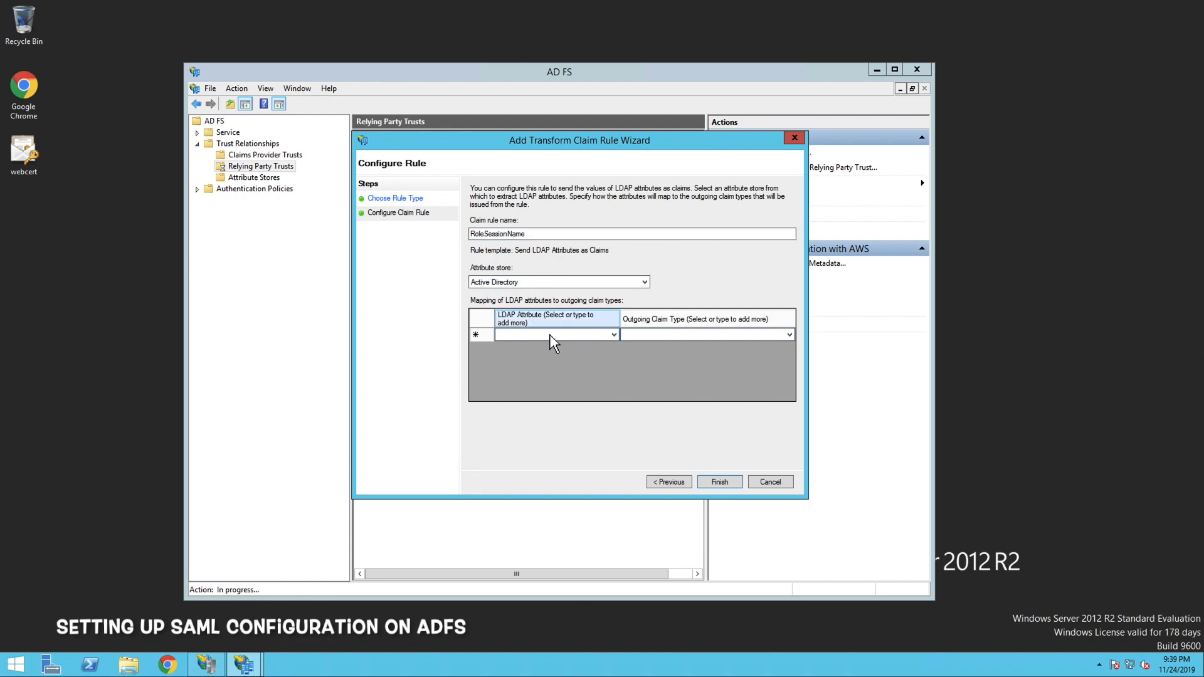
click(597, 337)
text(Ema)
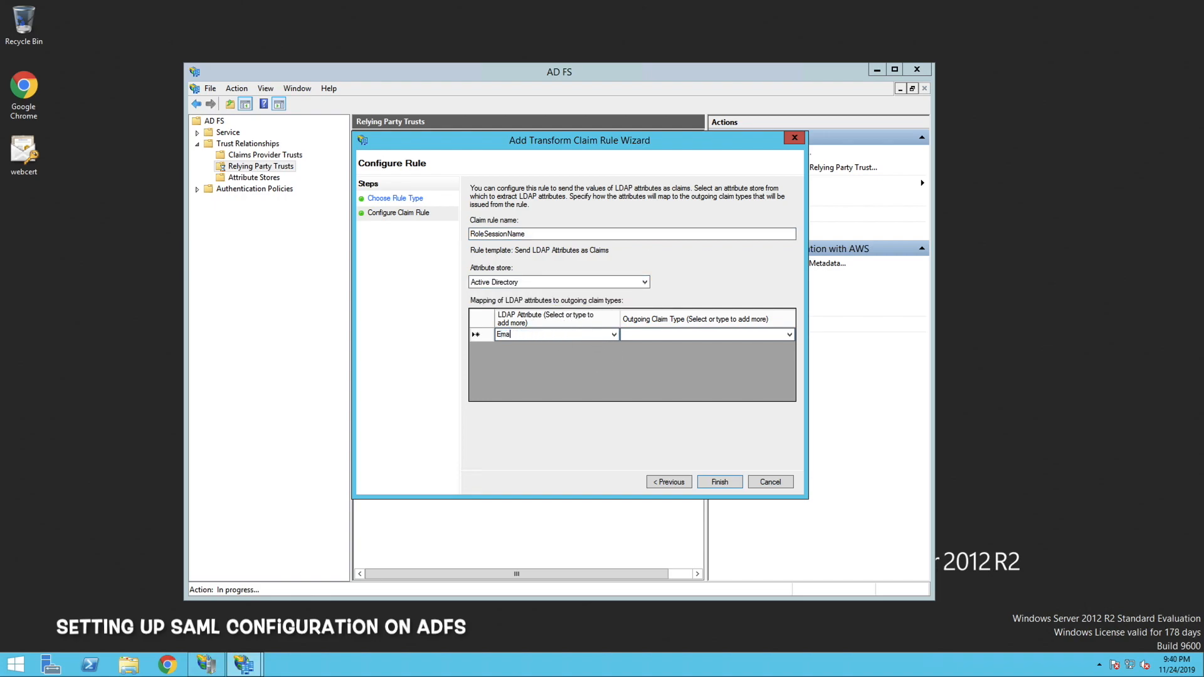
key(Down)
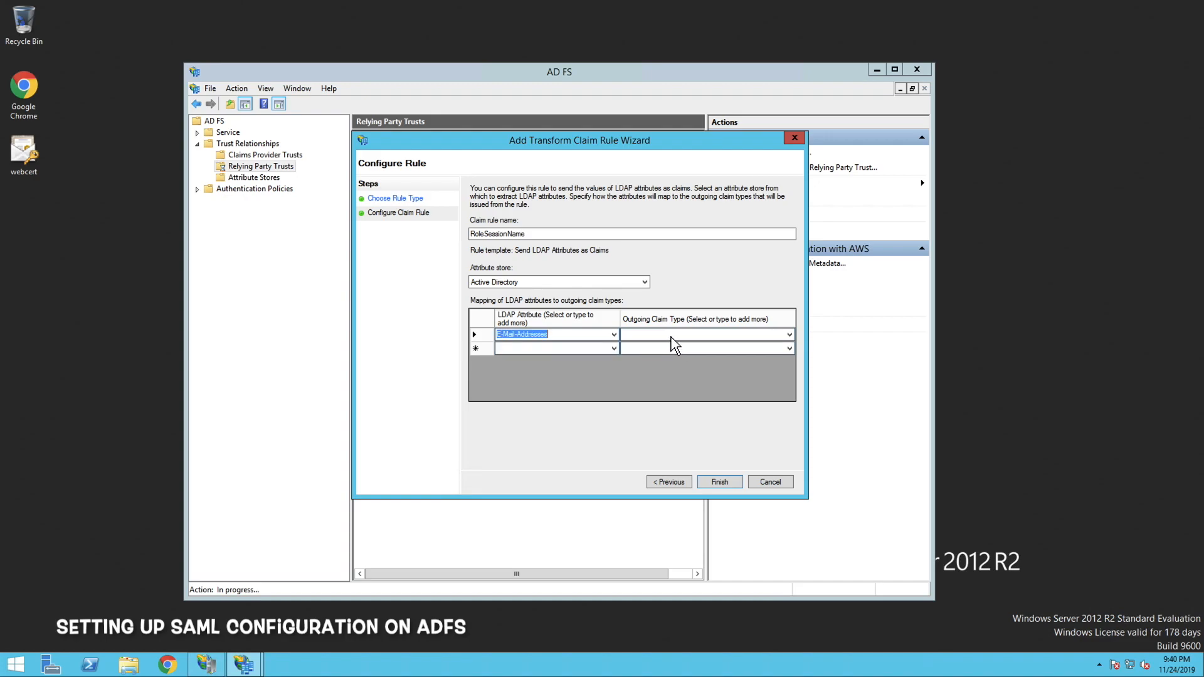
click(669, 335)
text(https://aws.amazon.com/SAML/Attributes/RoleSessionName)
click(720, 482)
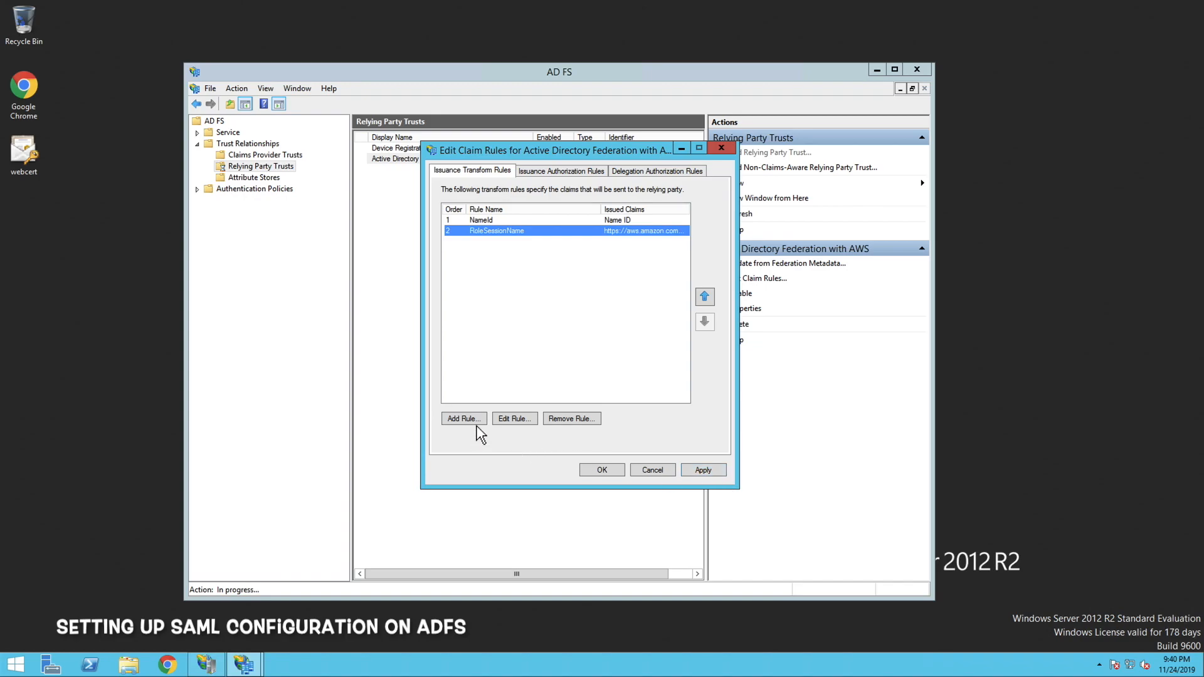
click(686, 471)
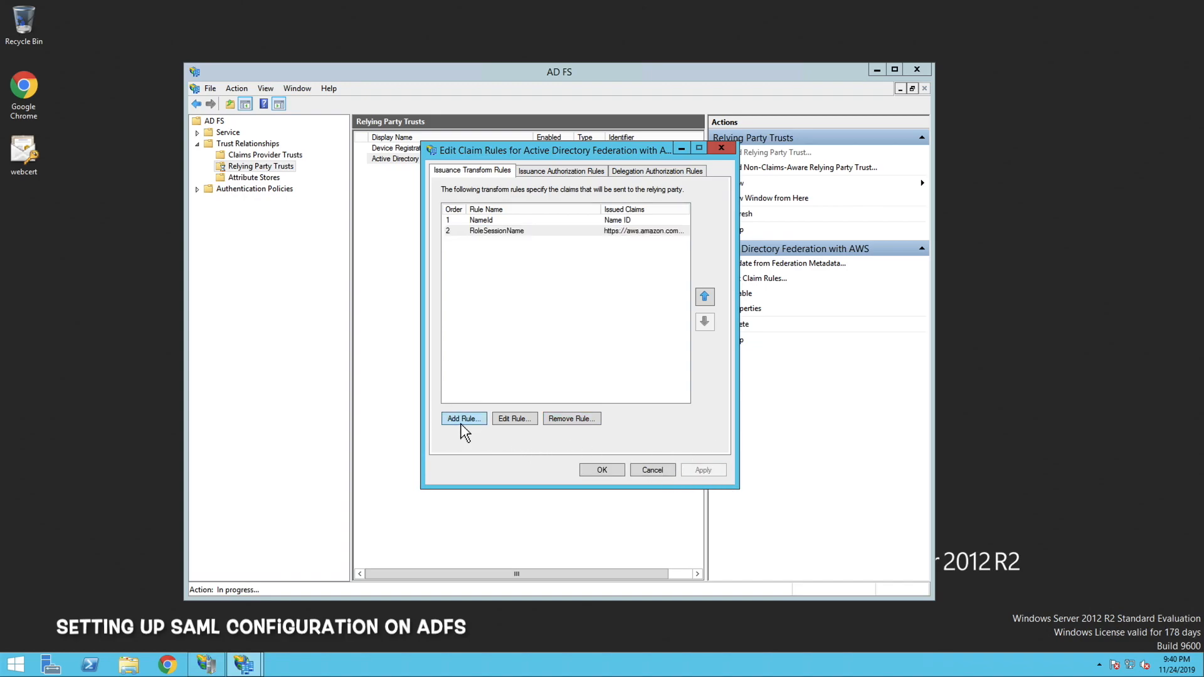
click(462, 423)
scroll(569, 236, down, 4)
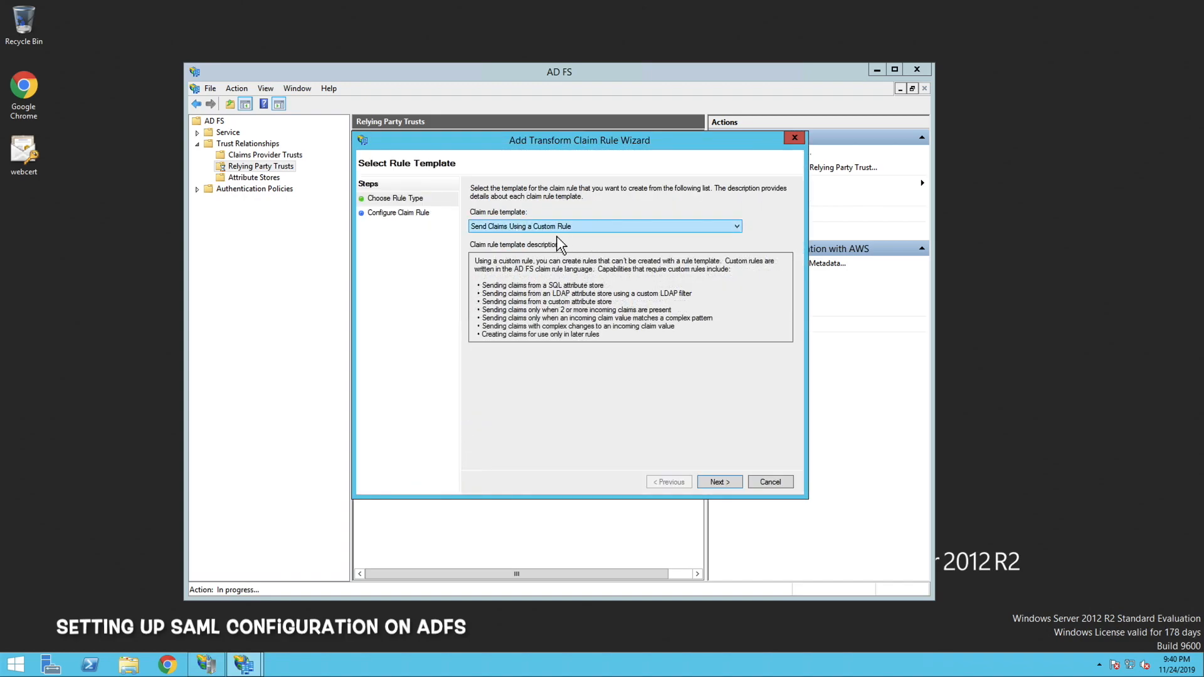
click(720, 483)
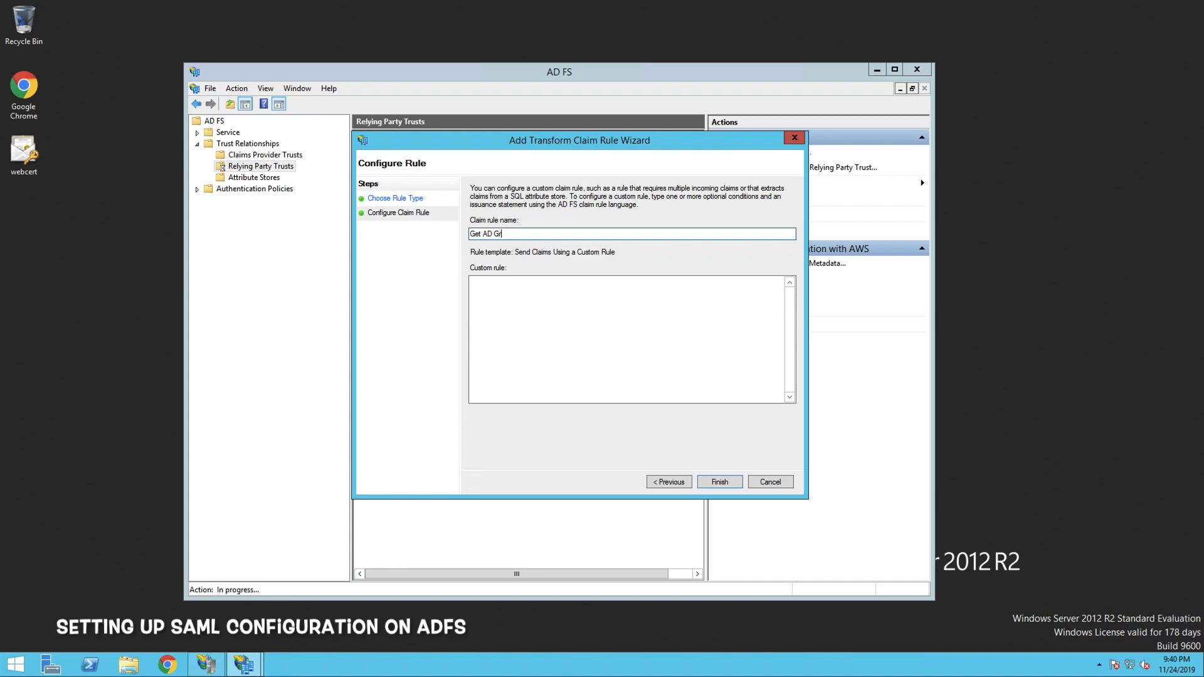
click(472, 282)
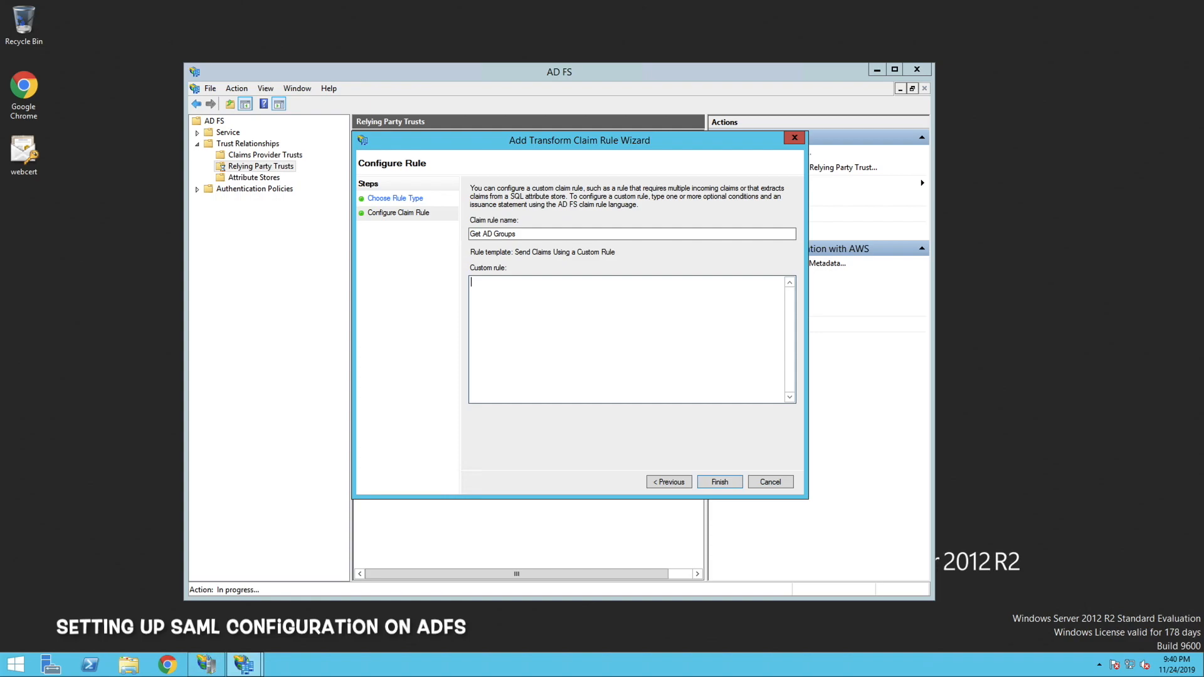
right_click(519, 296)
click(552, 345)
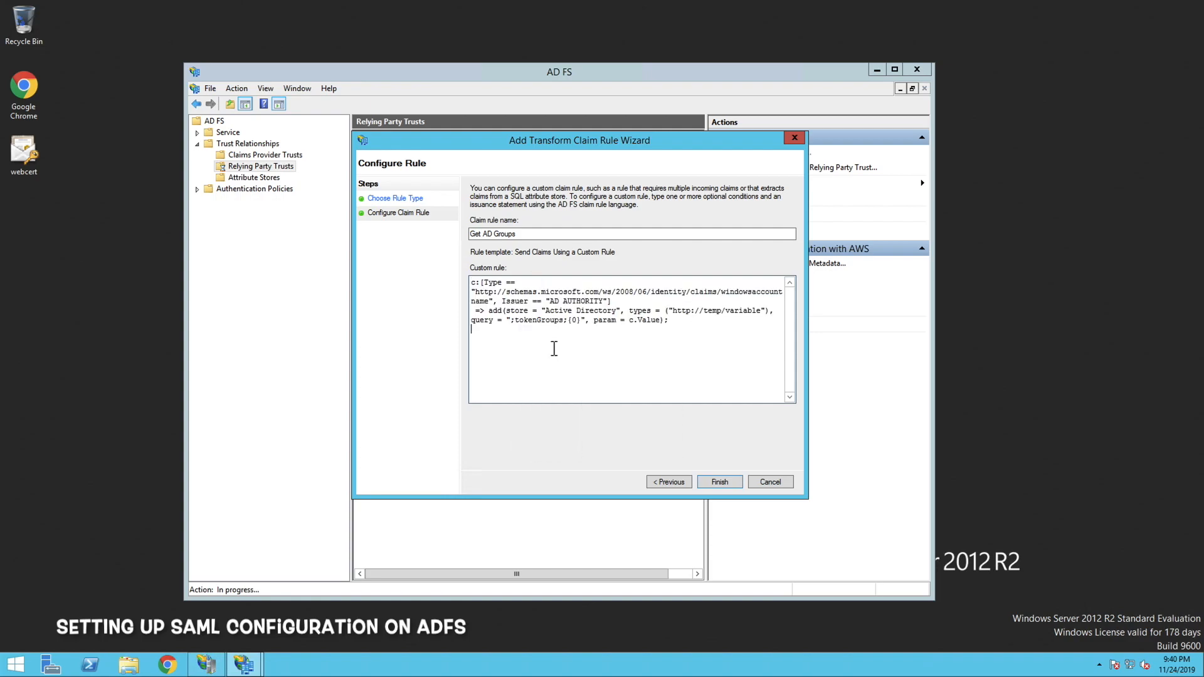
click(721, 483)
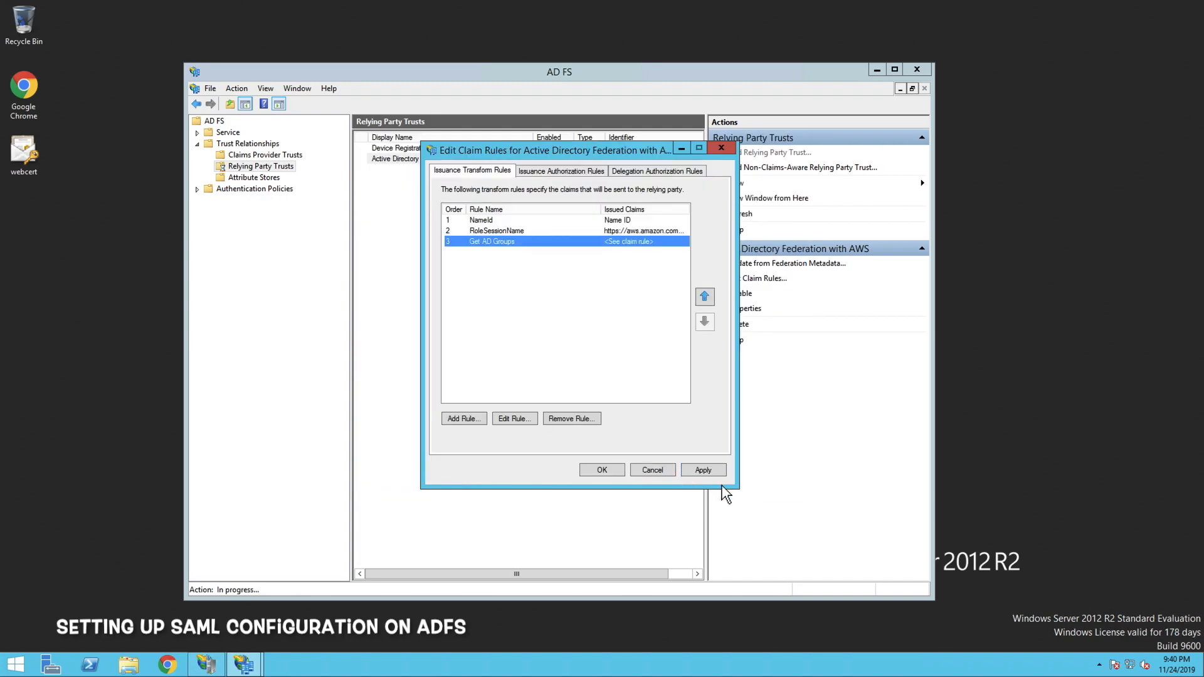
click(464, 419)
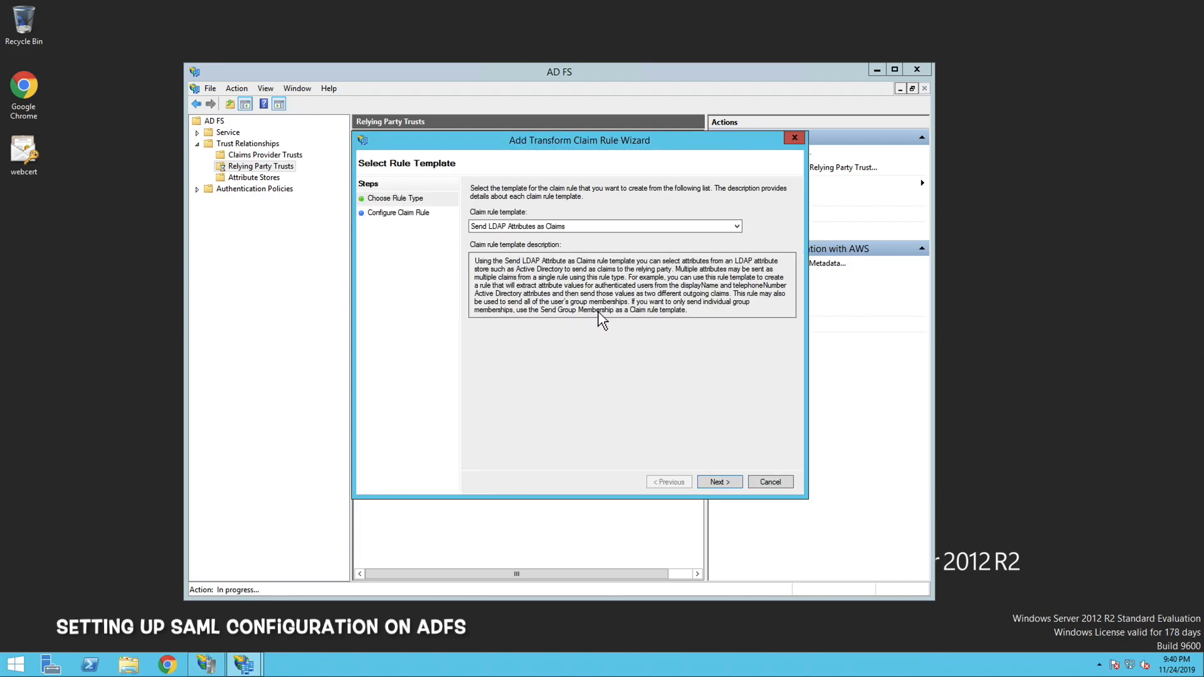
click(606, 231)
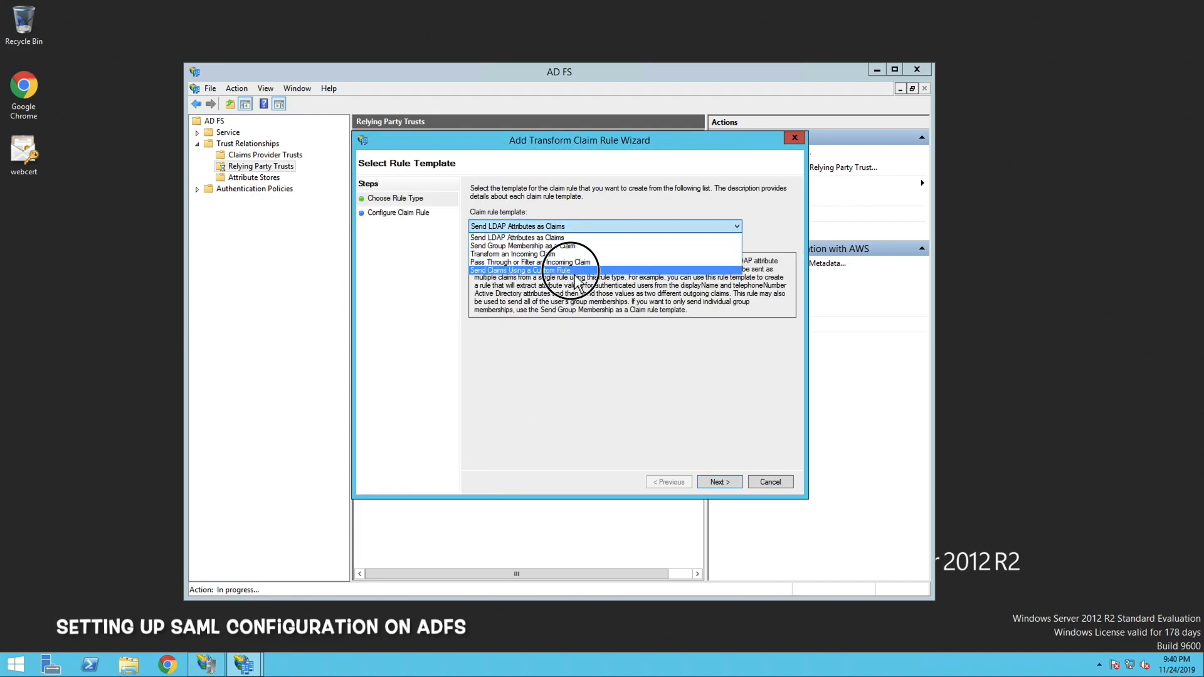
click(587, 270)
click(714, 482)
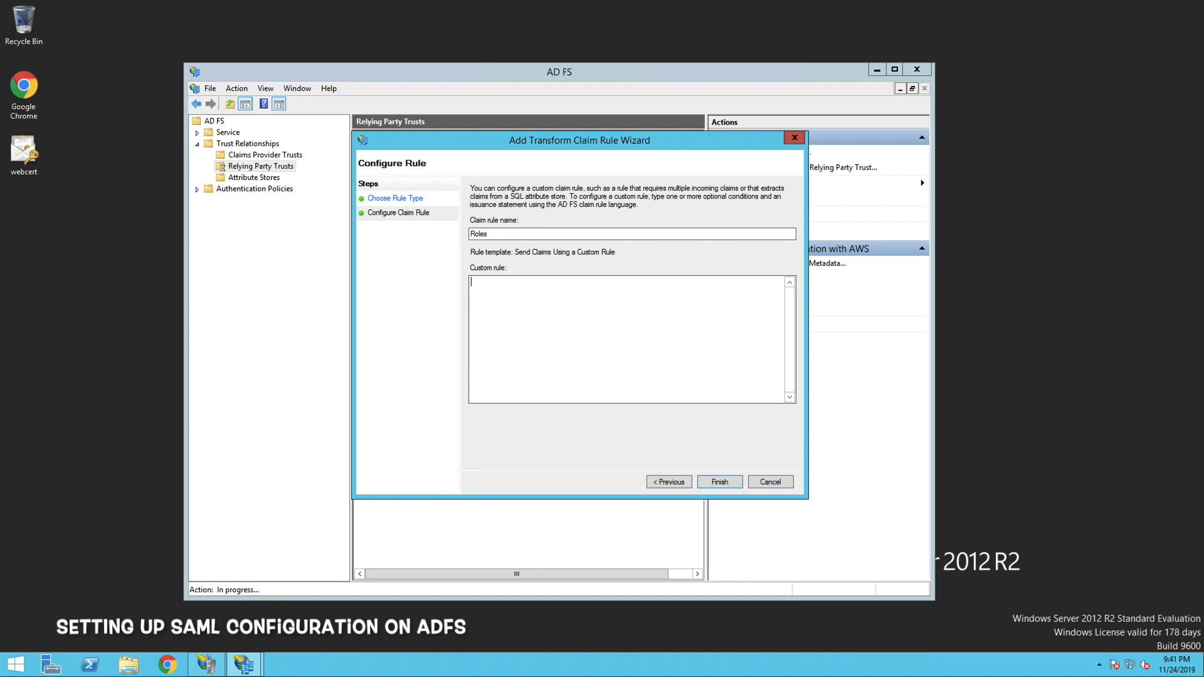
key(ctrl+v)
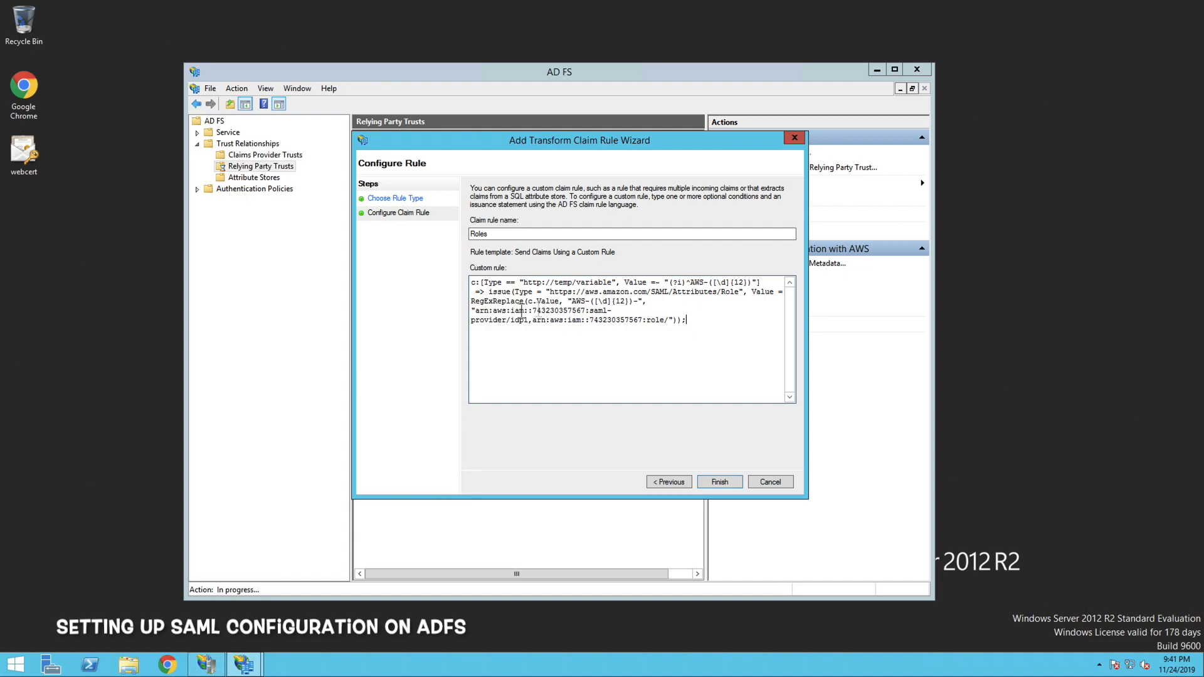
Check the AWS account number and the idp1 provider name in the Roles rule, finish it, and save the claim rules
double_click(554, 312)
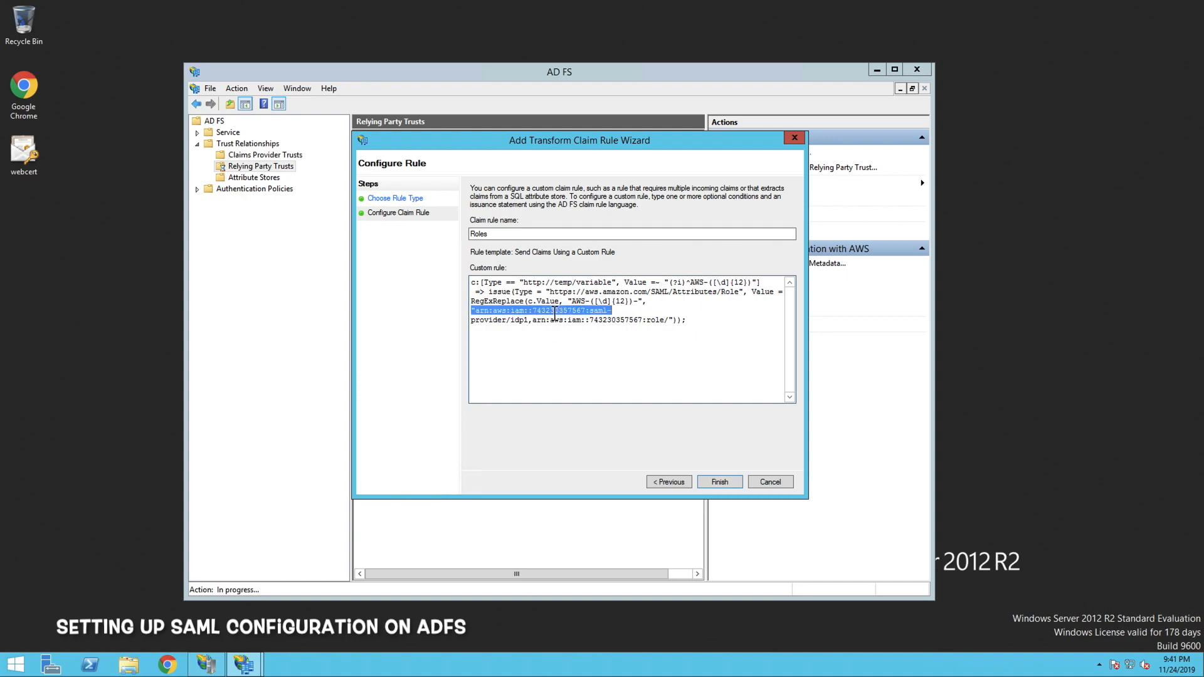
click(577, 311)
drag(587, 312, 538, 312)
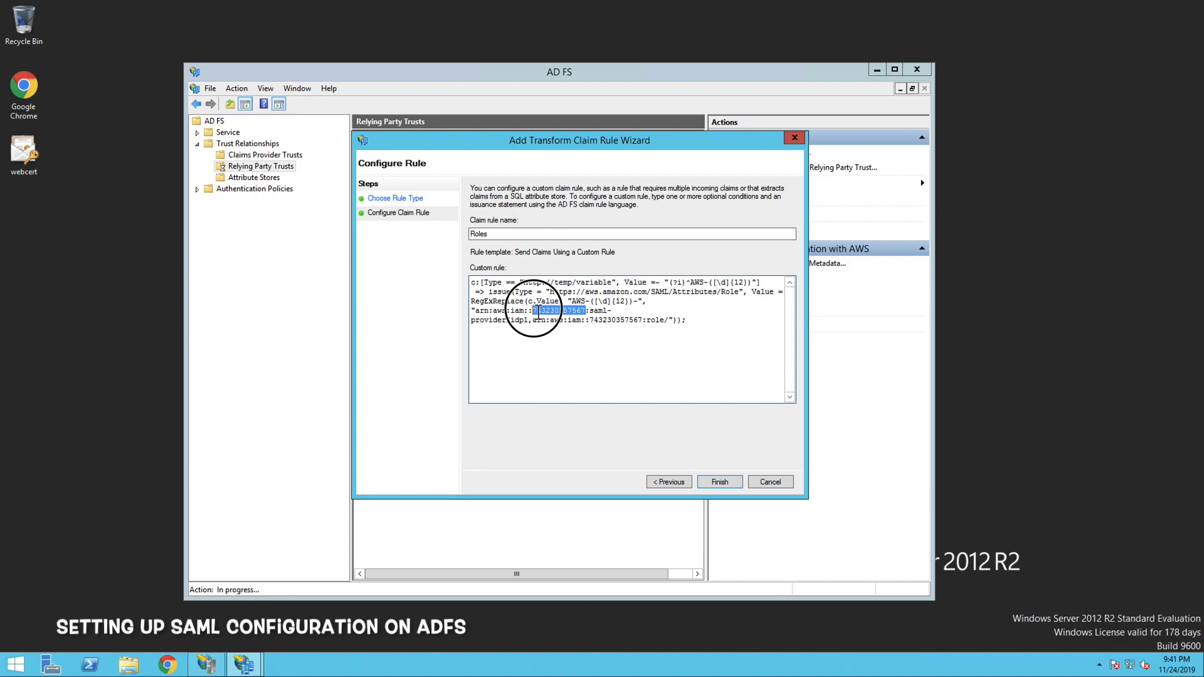
double_click(518, 321)
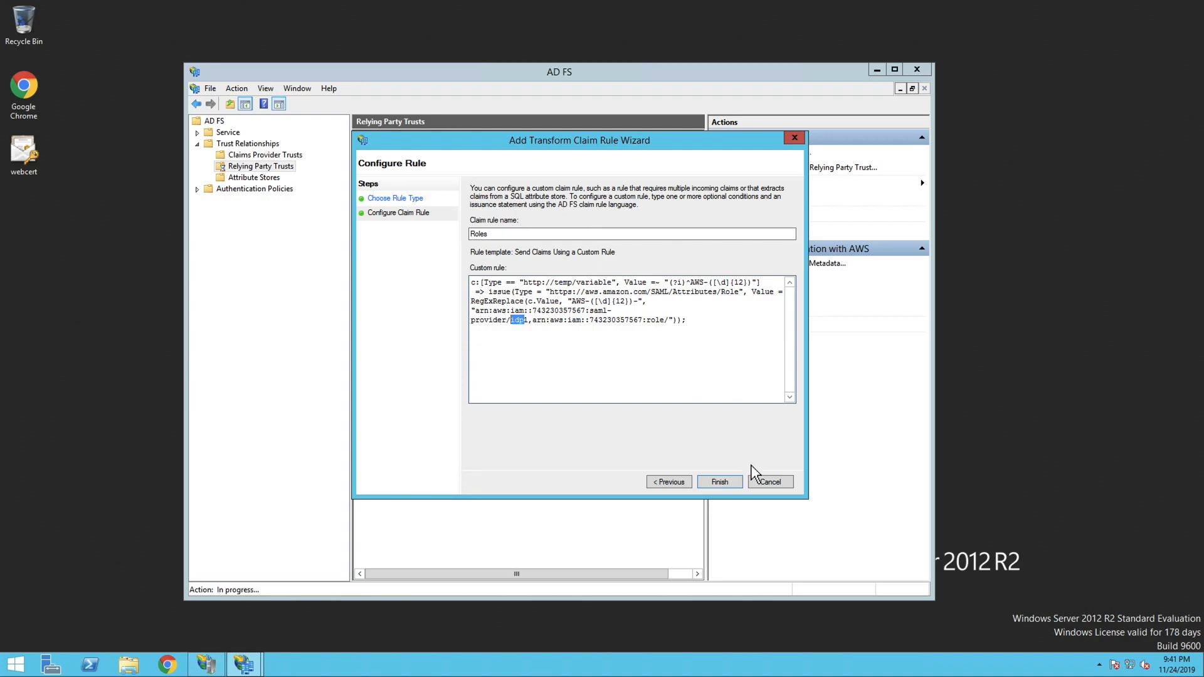
click(719, 482)
click(696, 472)
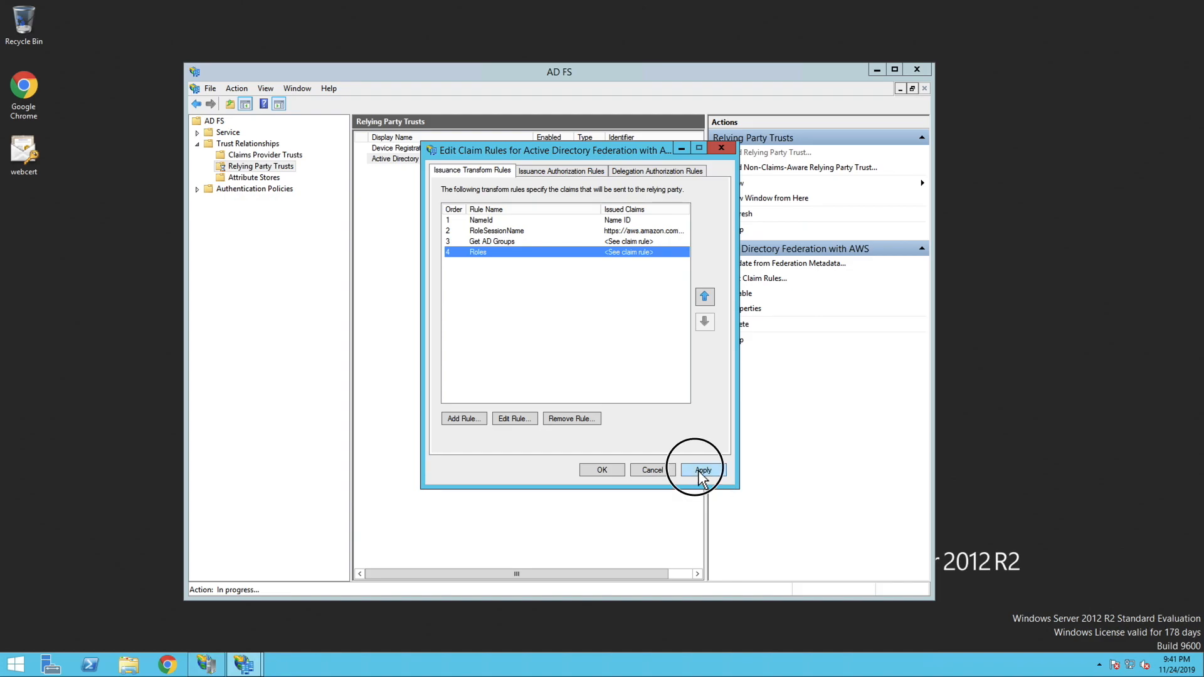
click(614, 474)
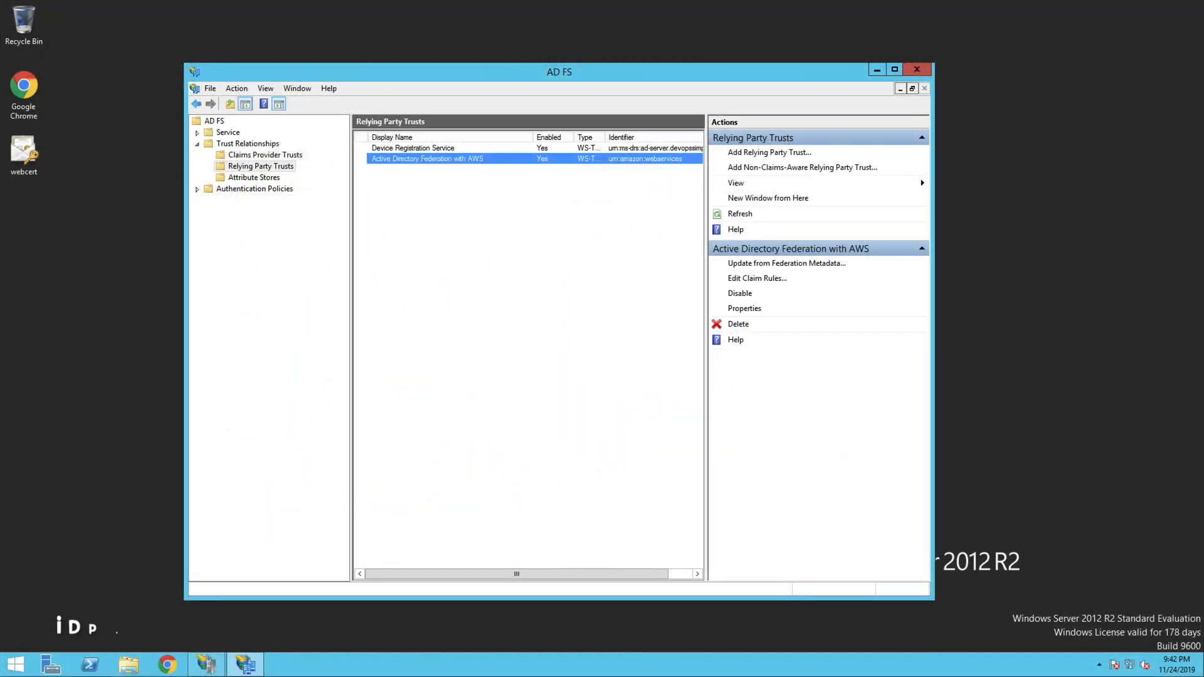
Open the copied localhost federationmetadata.xml address in Chrome, proceed past the certificate warning, and download the federation metadata file
click(170, 665)
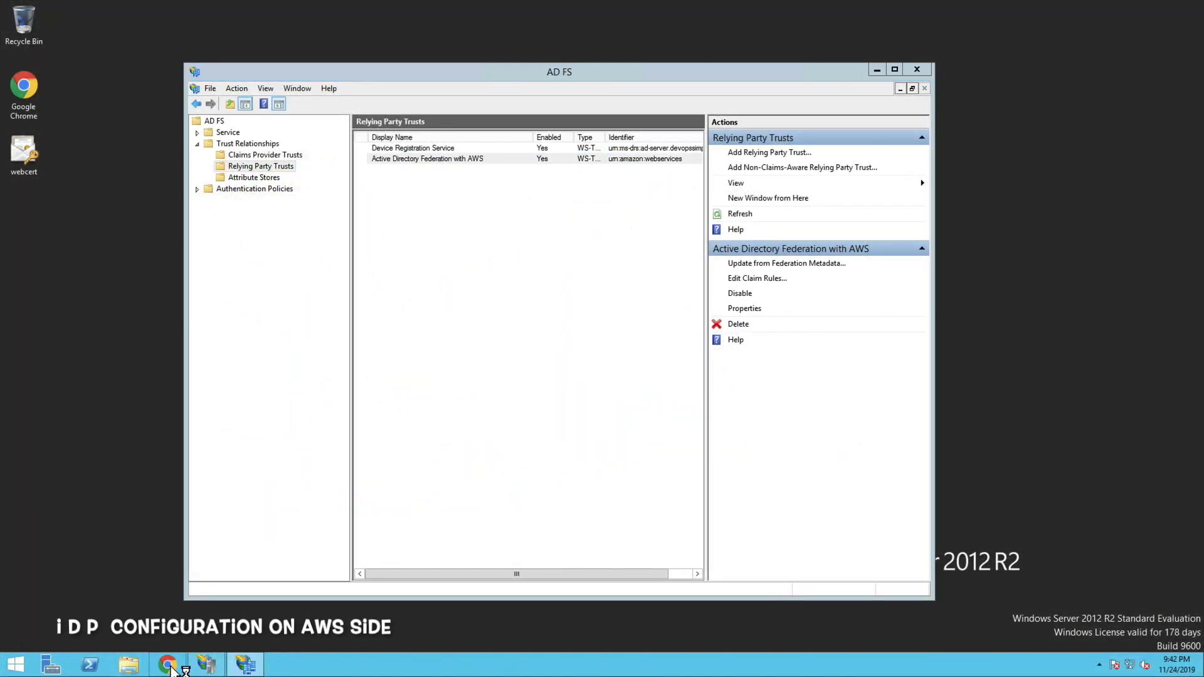
right_click(256, 48)
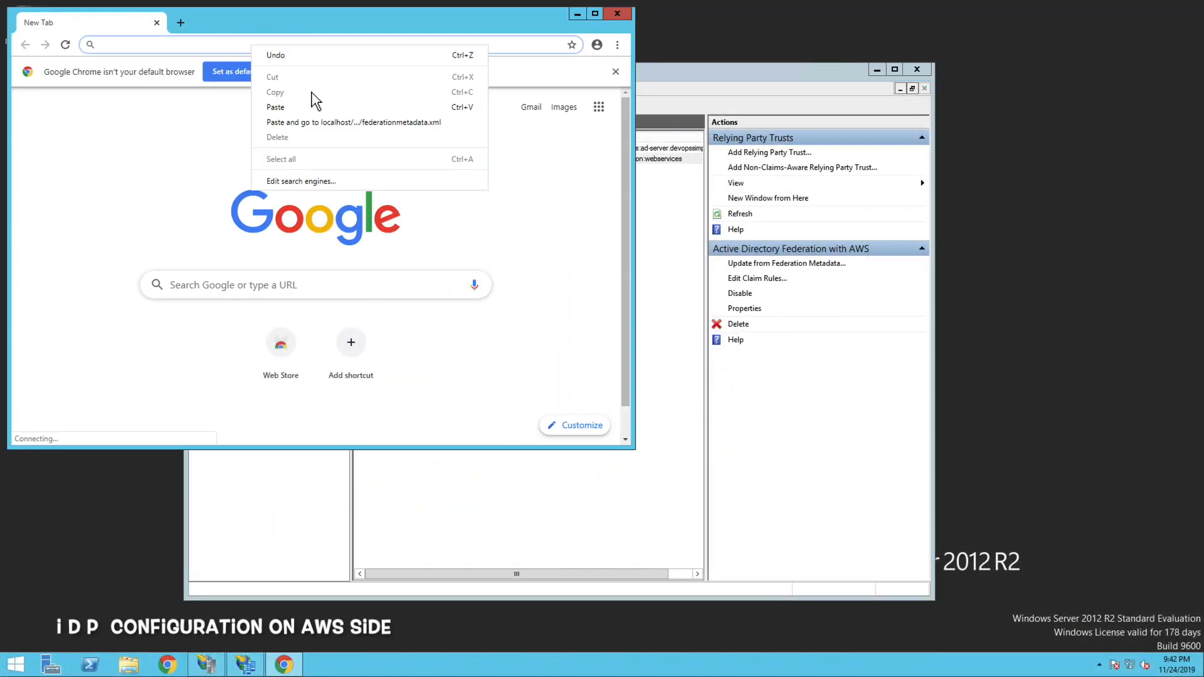
click(321, 119)
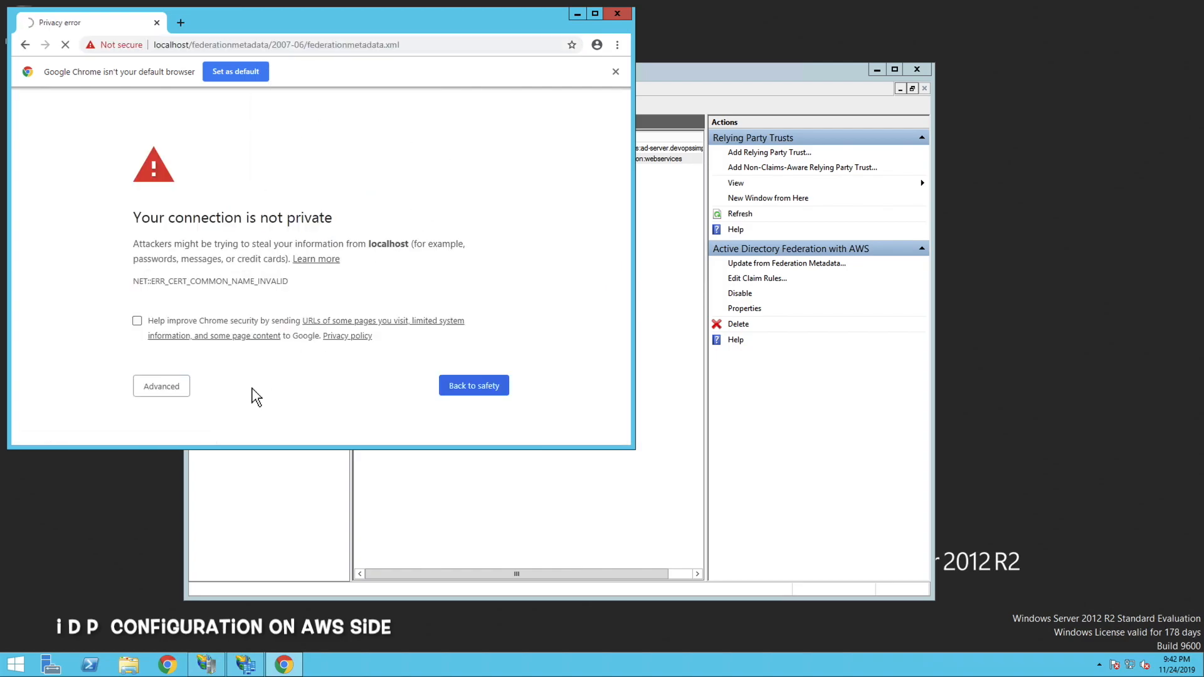
click(179, 391)
scroll(220, 405, down, 2)
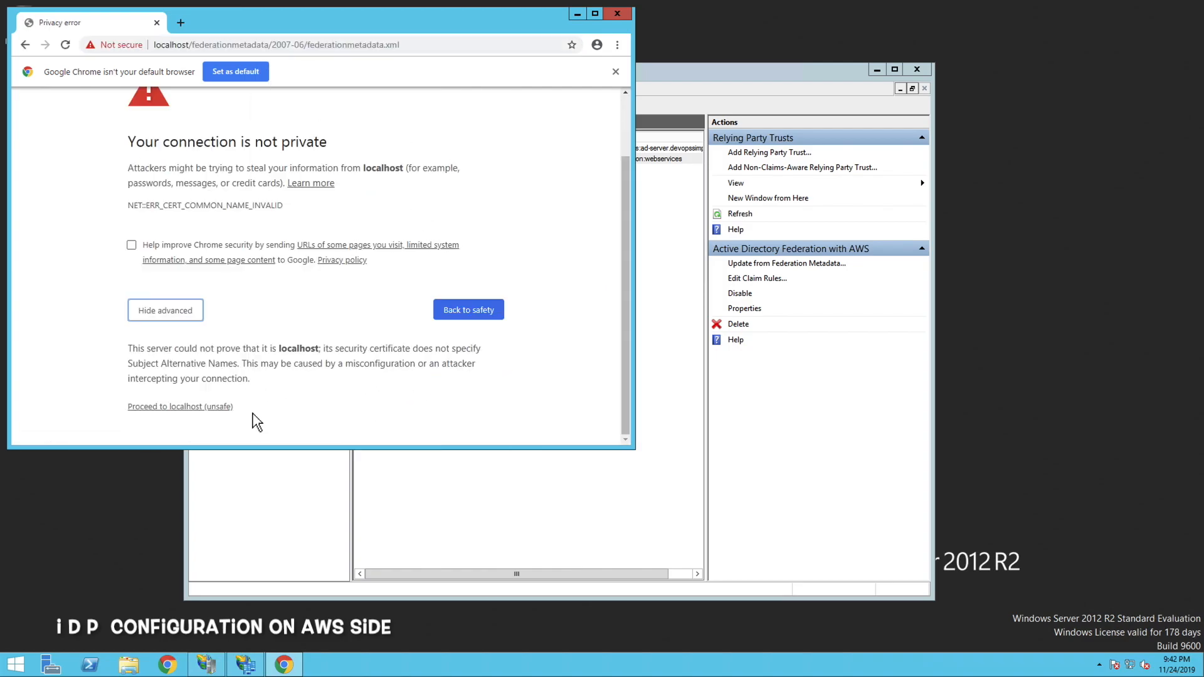
click(222, 410)
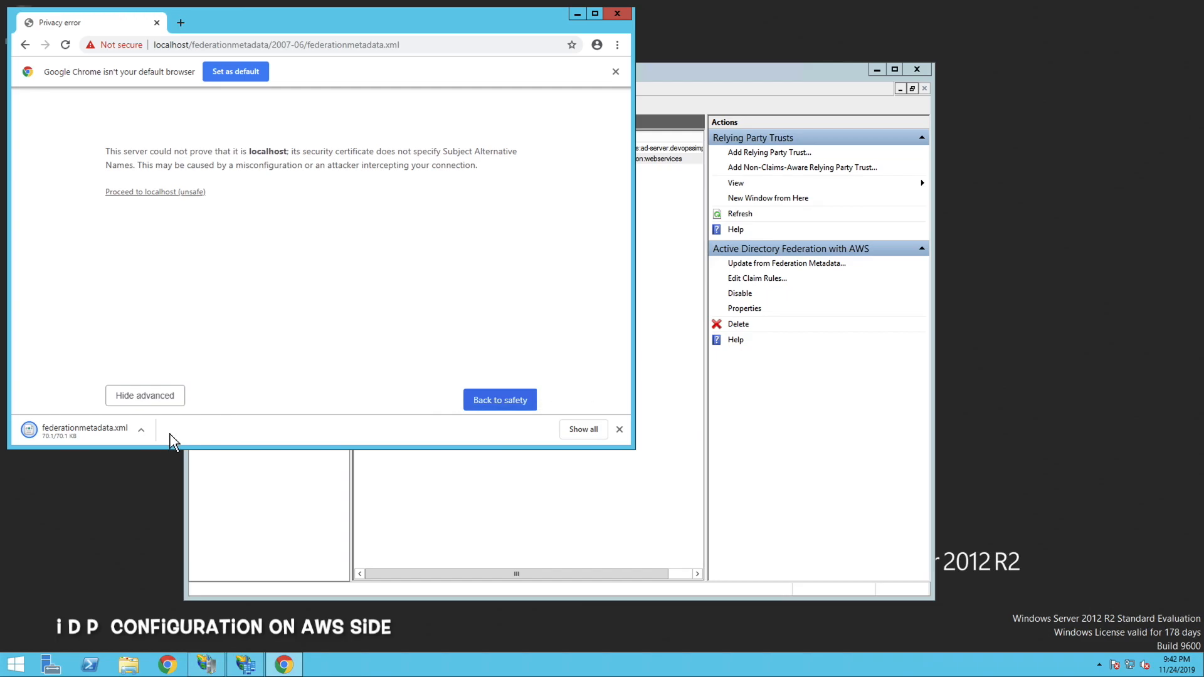
Show the downloaded federationmetadata file in its folder and move it to the desktop
click(141, 430)
click(186, 495)
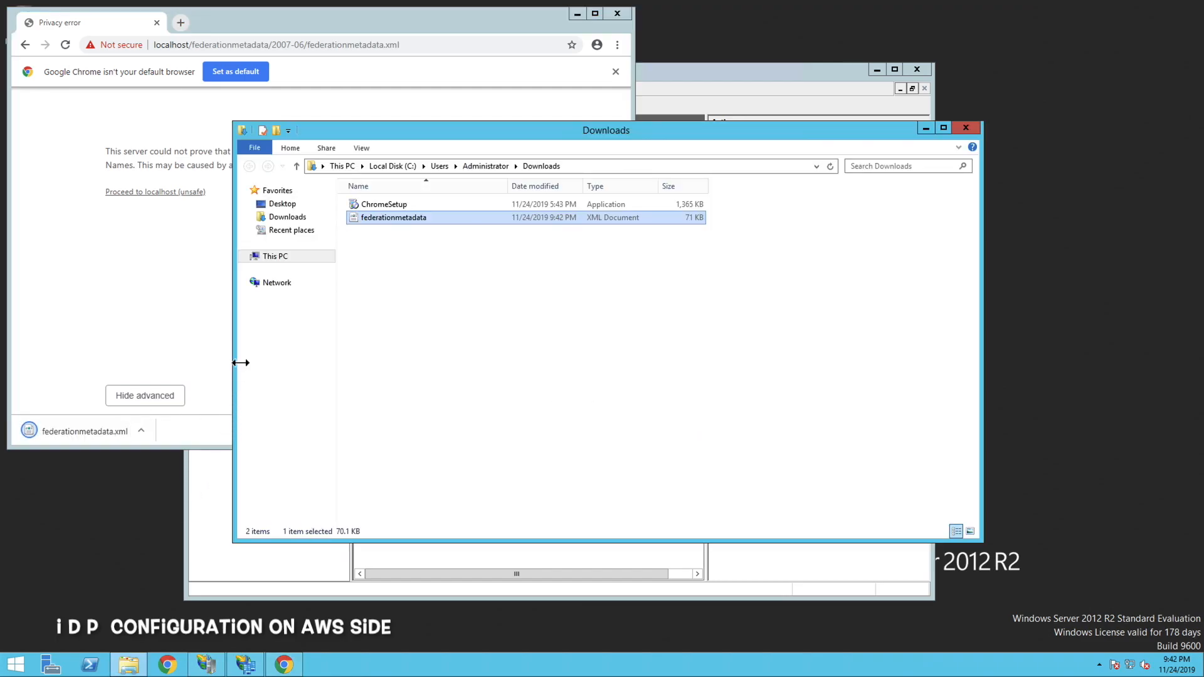
drag(395, 230, 116, 496)
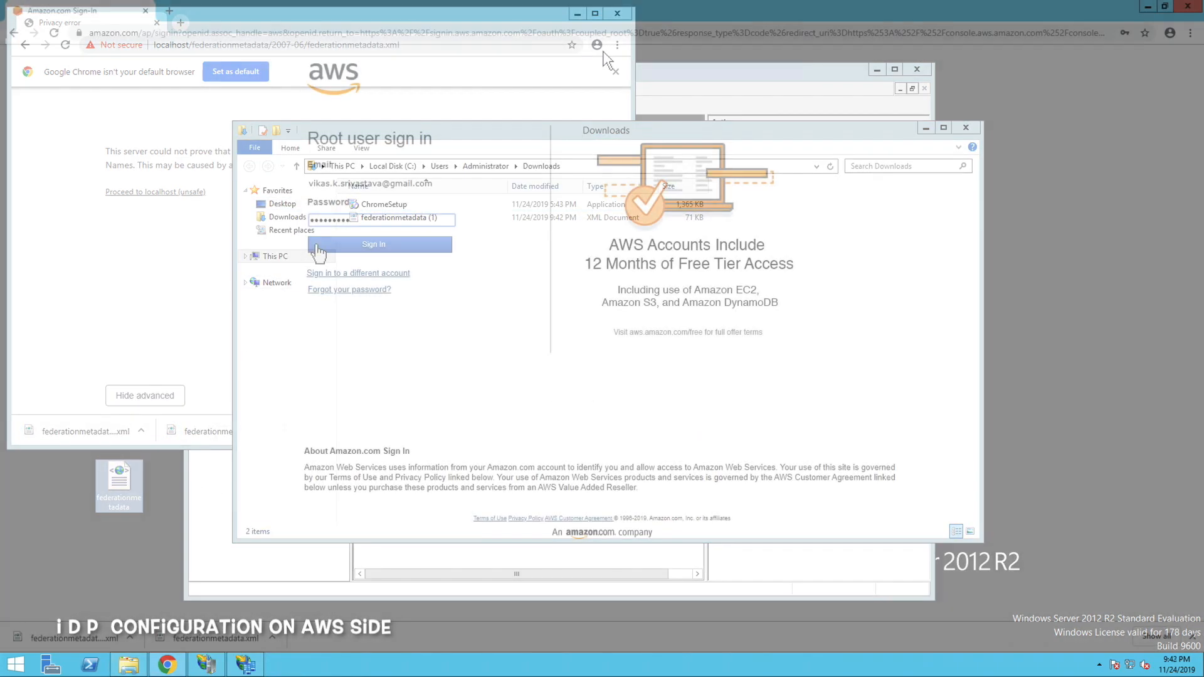
Sign in to the AWS console as root user and open the identity providers of the IAM service
click(351, 248)
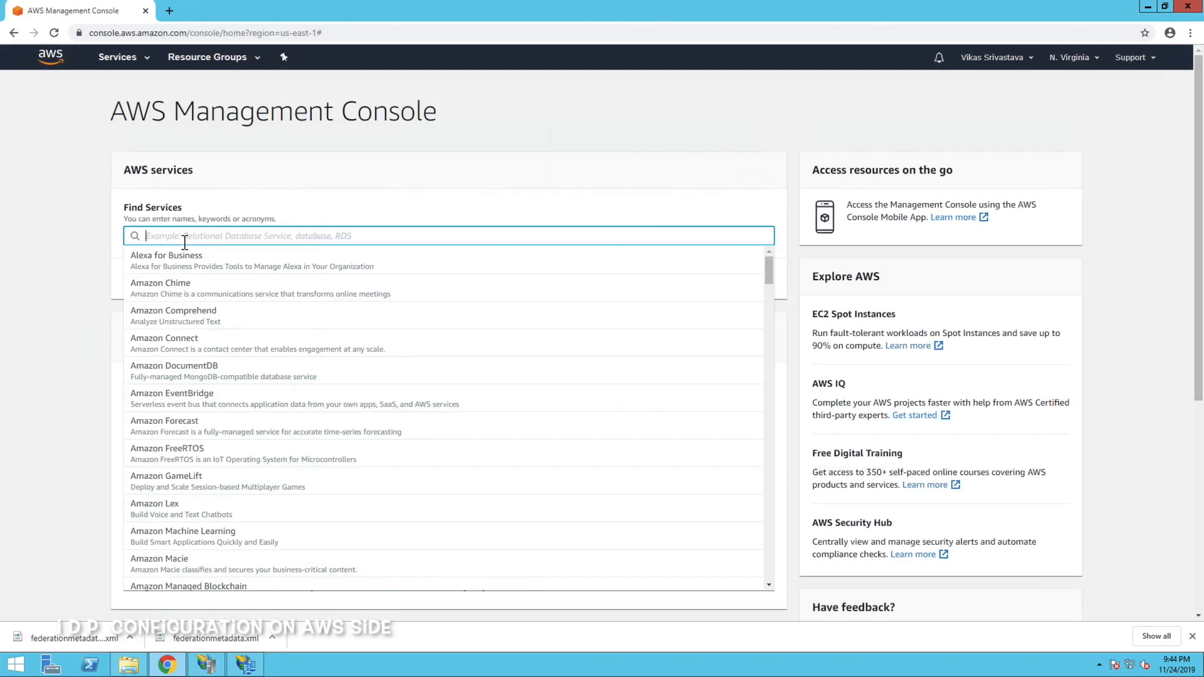
text(iam)
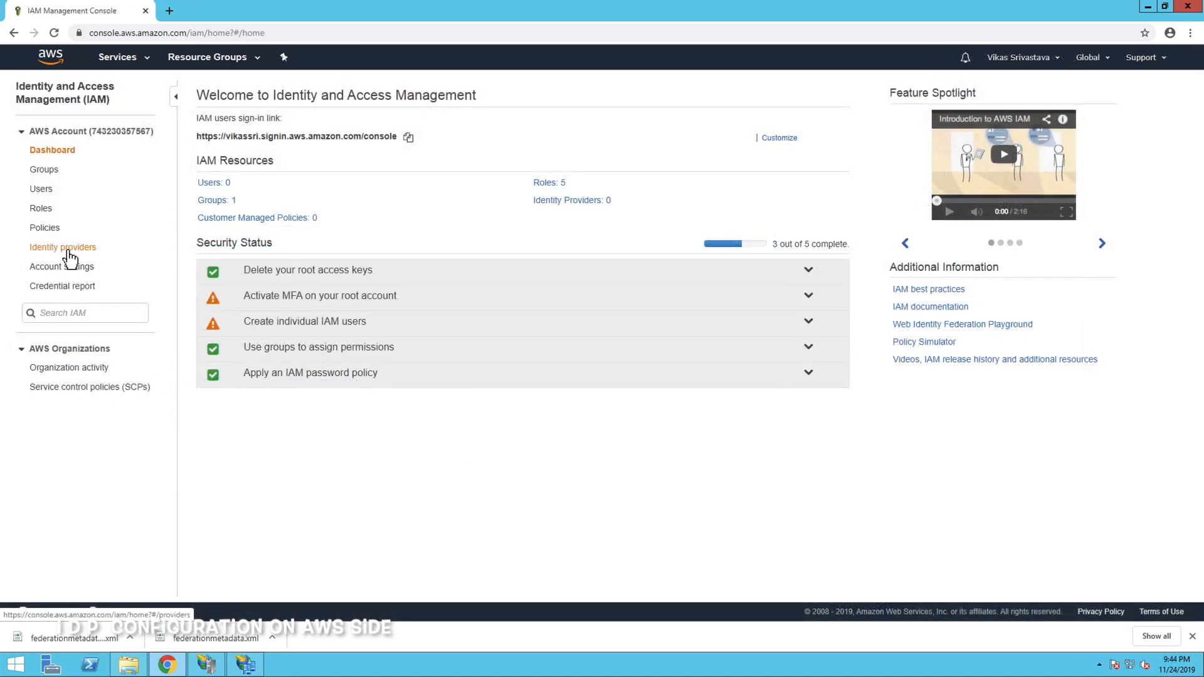
click(68, 252)
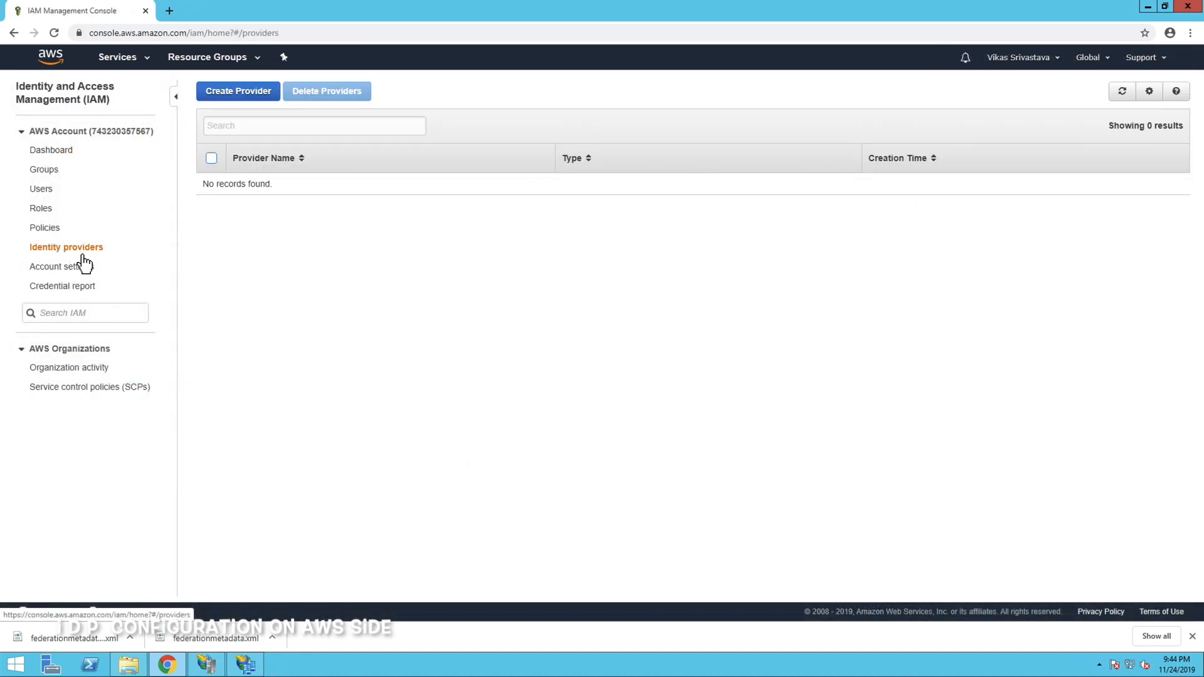
Start creating an identity provider of type SAML and name it idp1
click(238, 91)
click(430, 147)
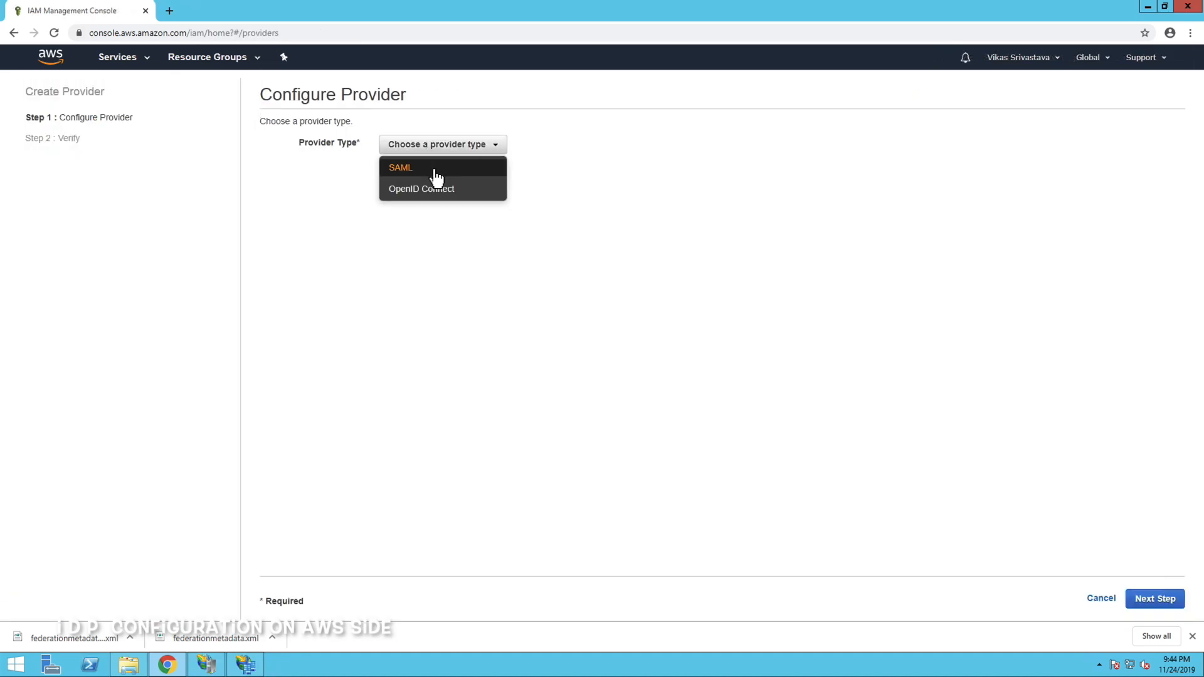
click(437, 176)
click(461, 180)
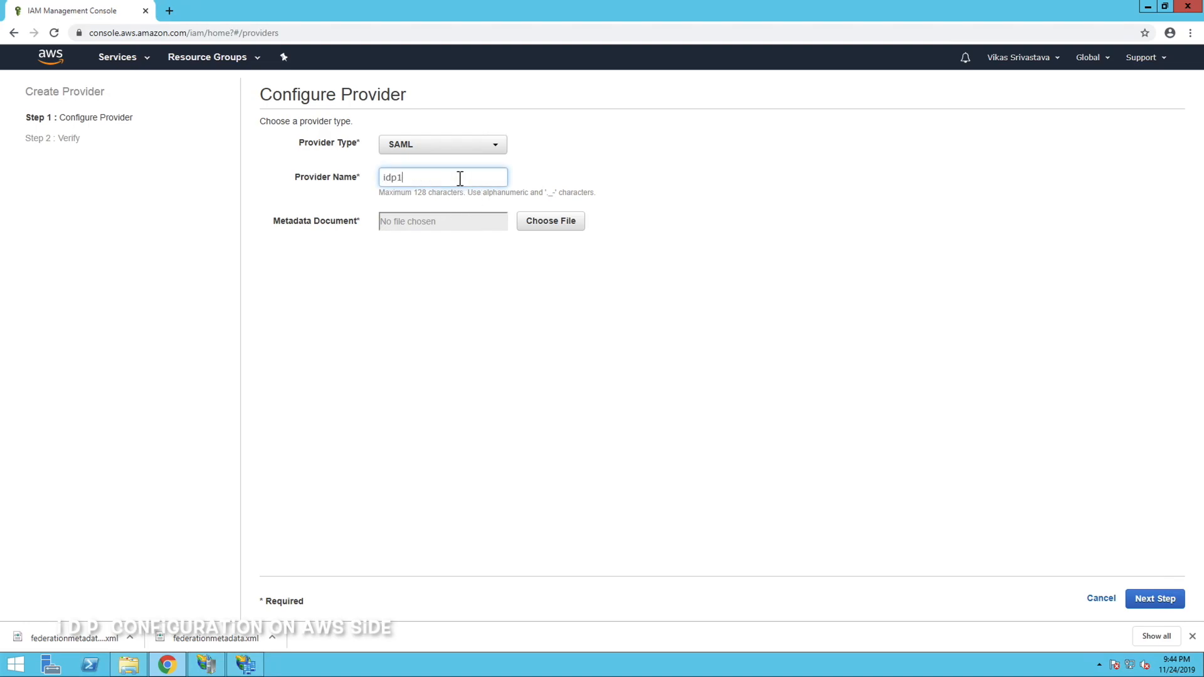
drag(433, 179, 382, 177)
Choose federationmetadata from the desktop as the metadata document and finish creating the SAML provider
click(543, 227)
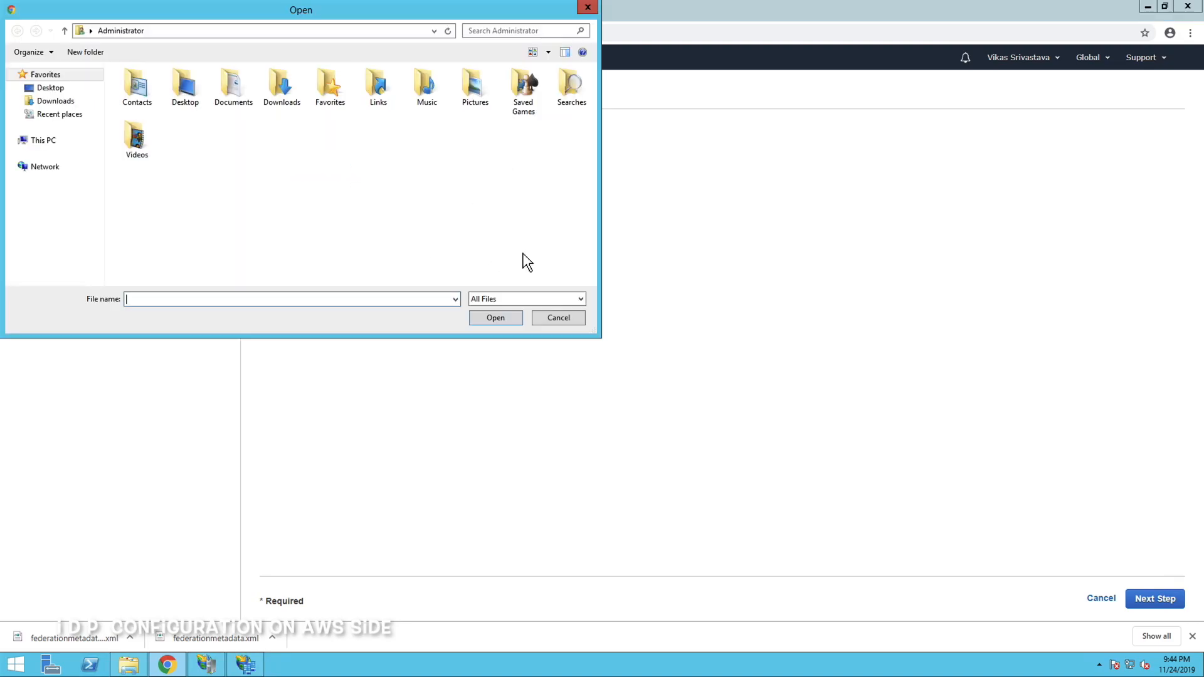
click(52, 88)
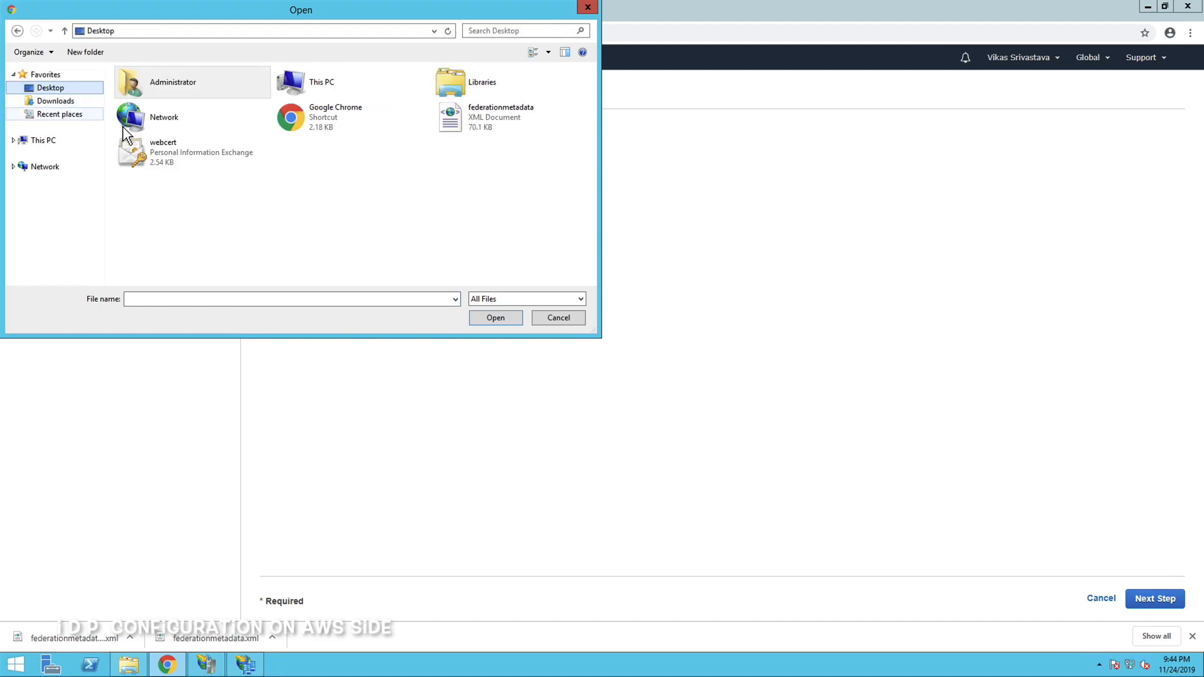
drag(178, 155, 198, 153)
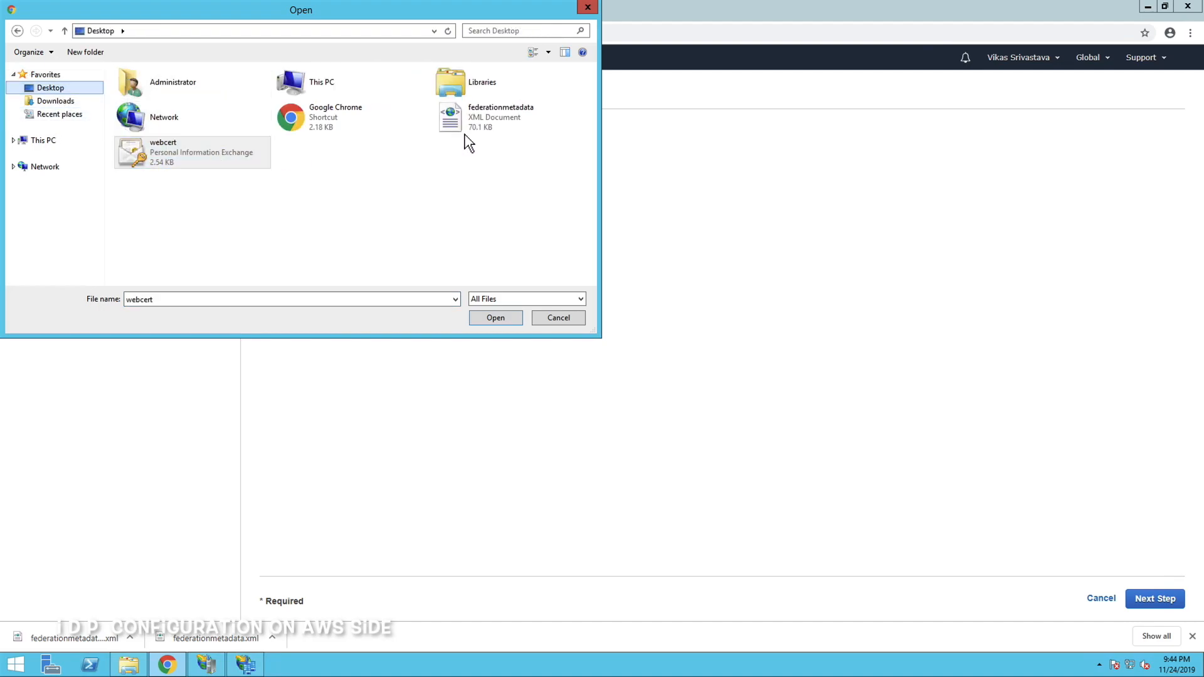
double_click(486, 124)
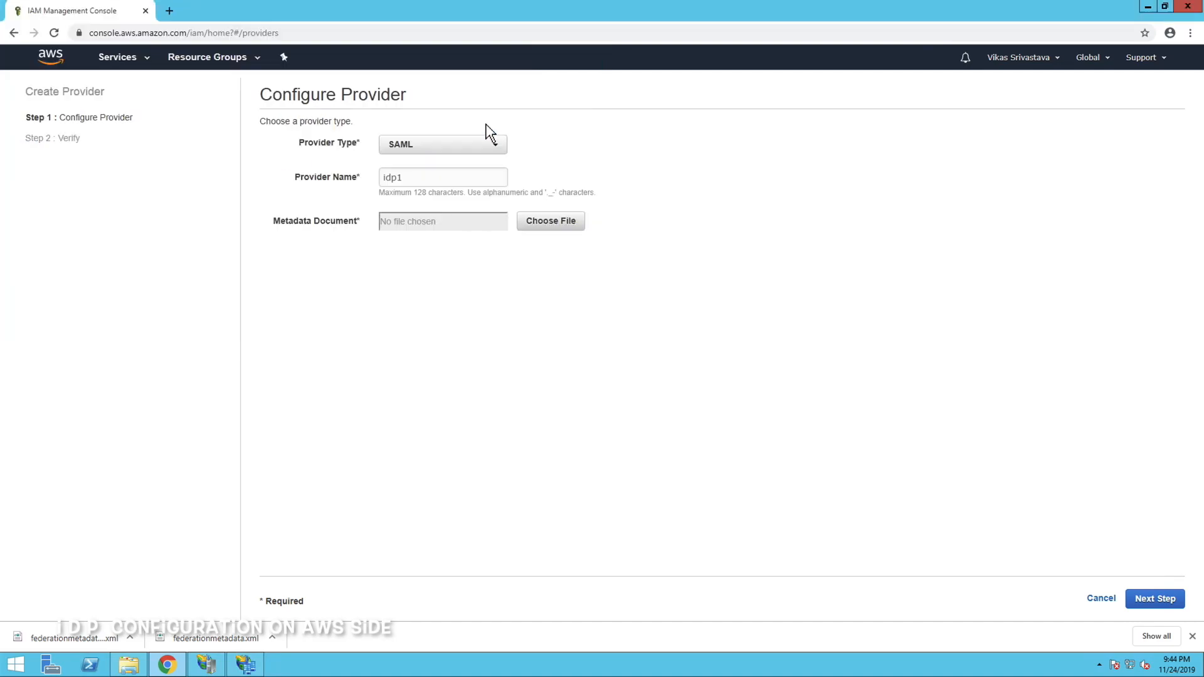
click(1155, 603)
click(1159, 602)
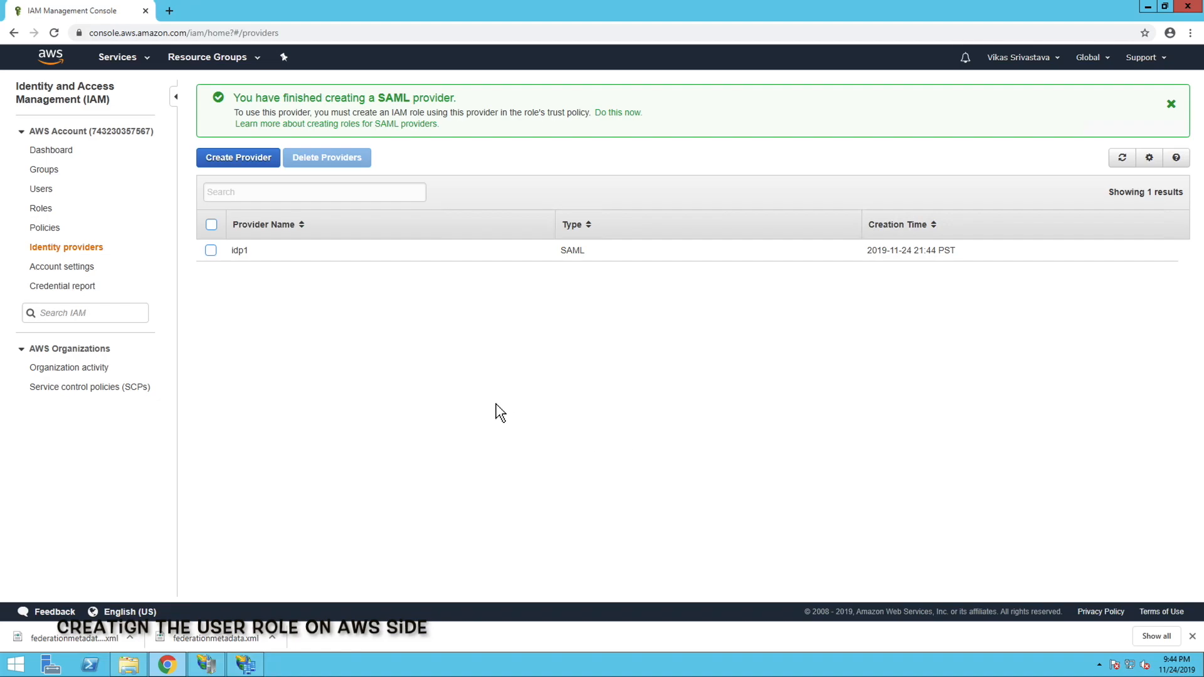
Start an IAM role for SAML 2.0 federation that trusts idp1, and allow programmatic and AWS Management Console access
click(42, 210)
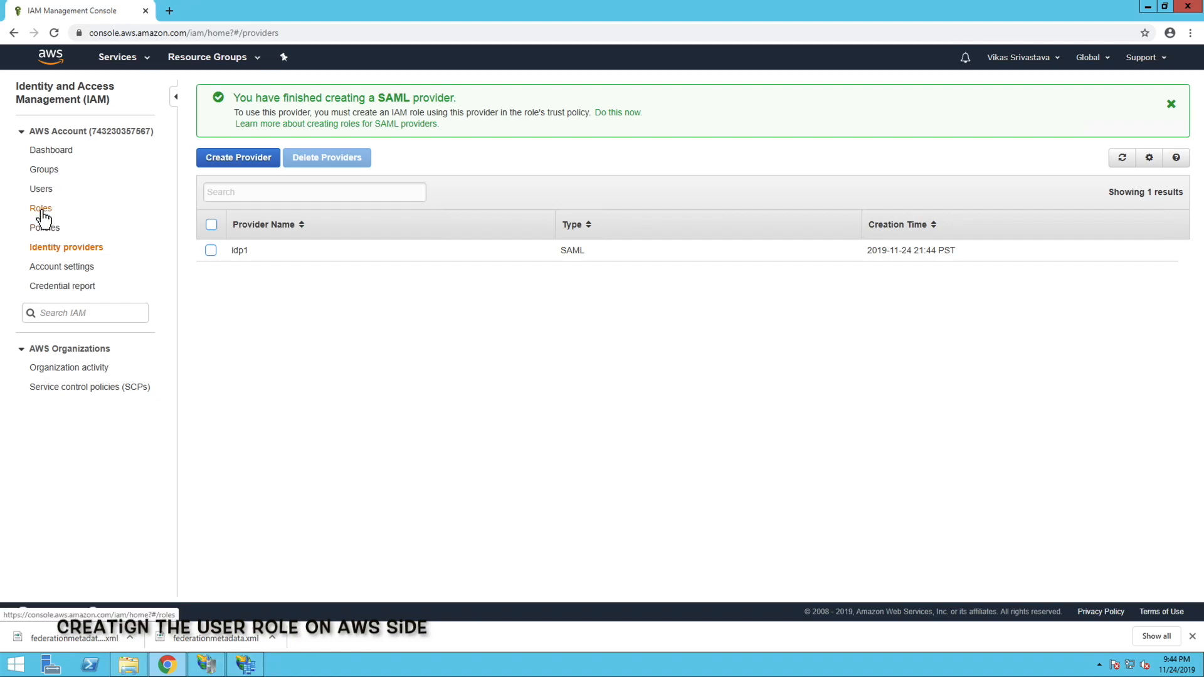
click(238, 391)
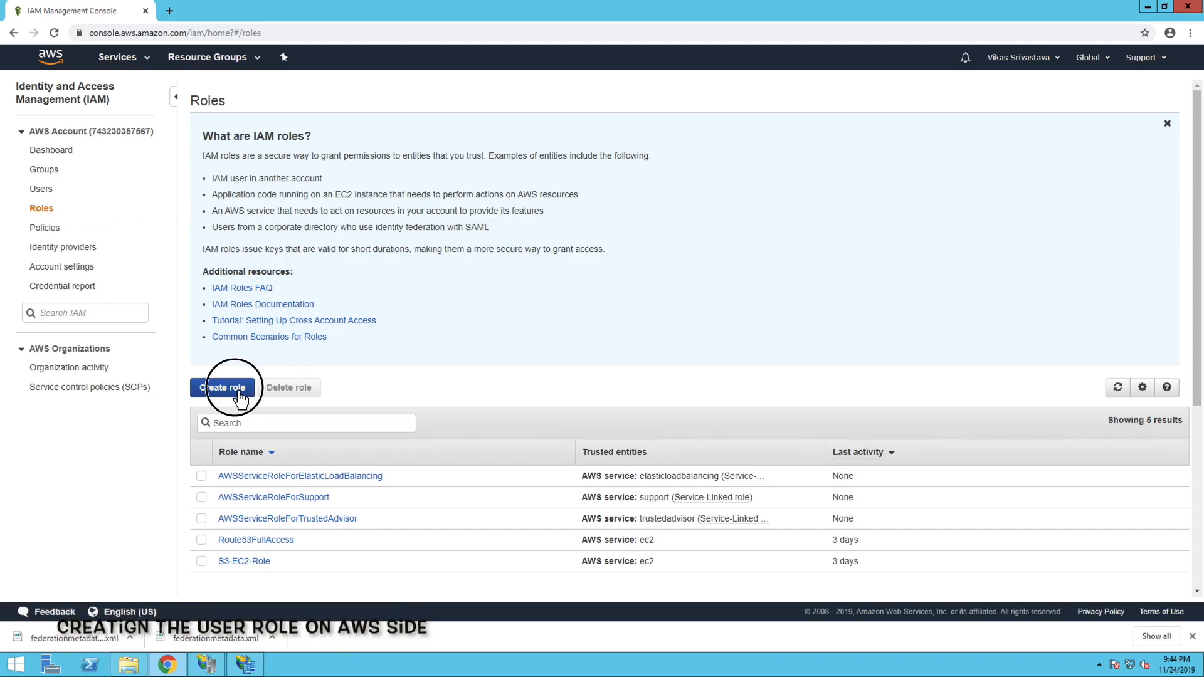
click(787, 180)
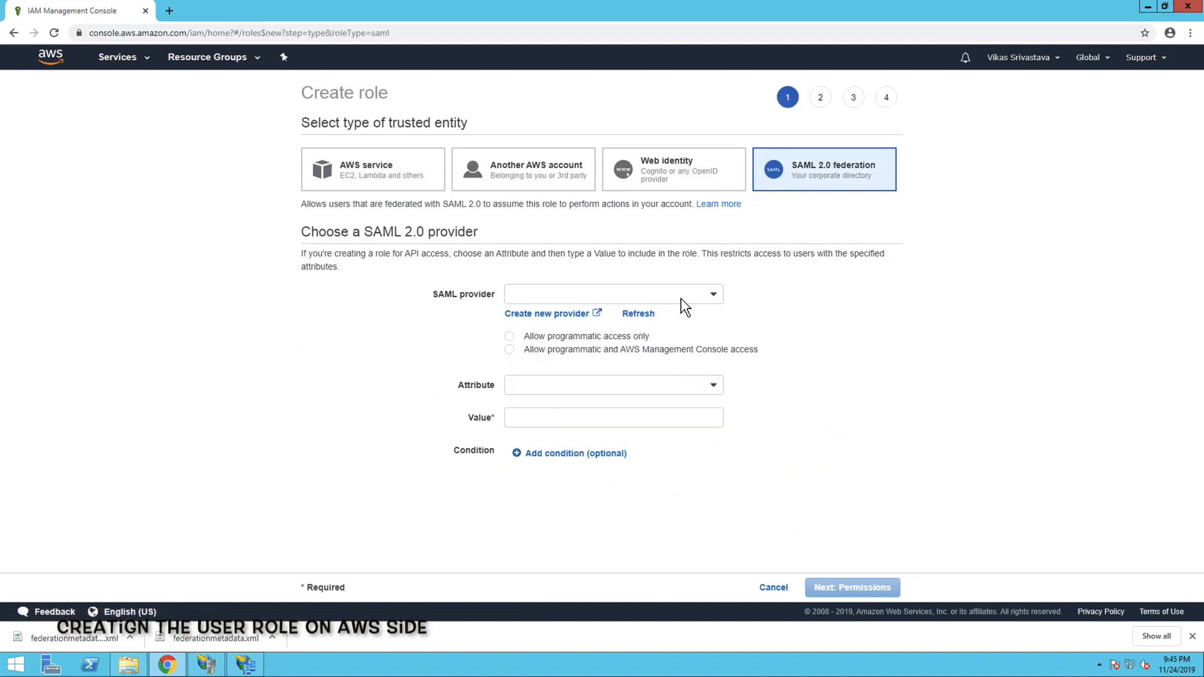
click(687, 299)
click(636, 314)
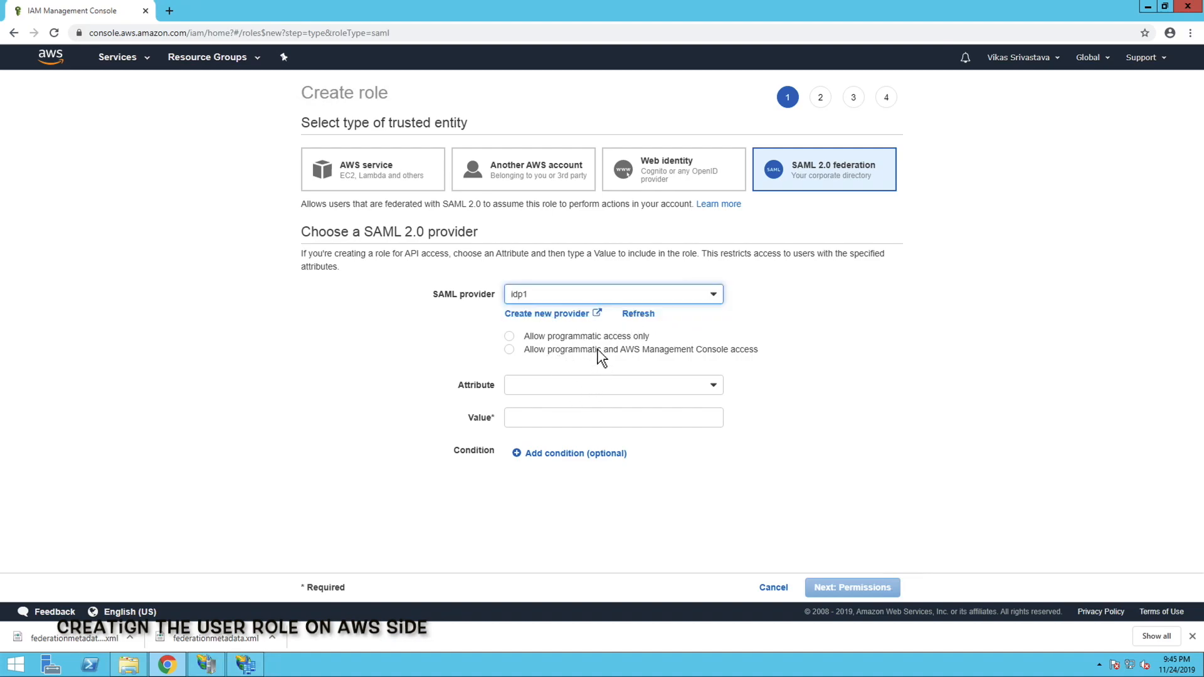
click(511, 350)
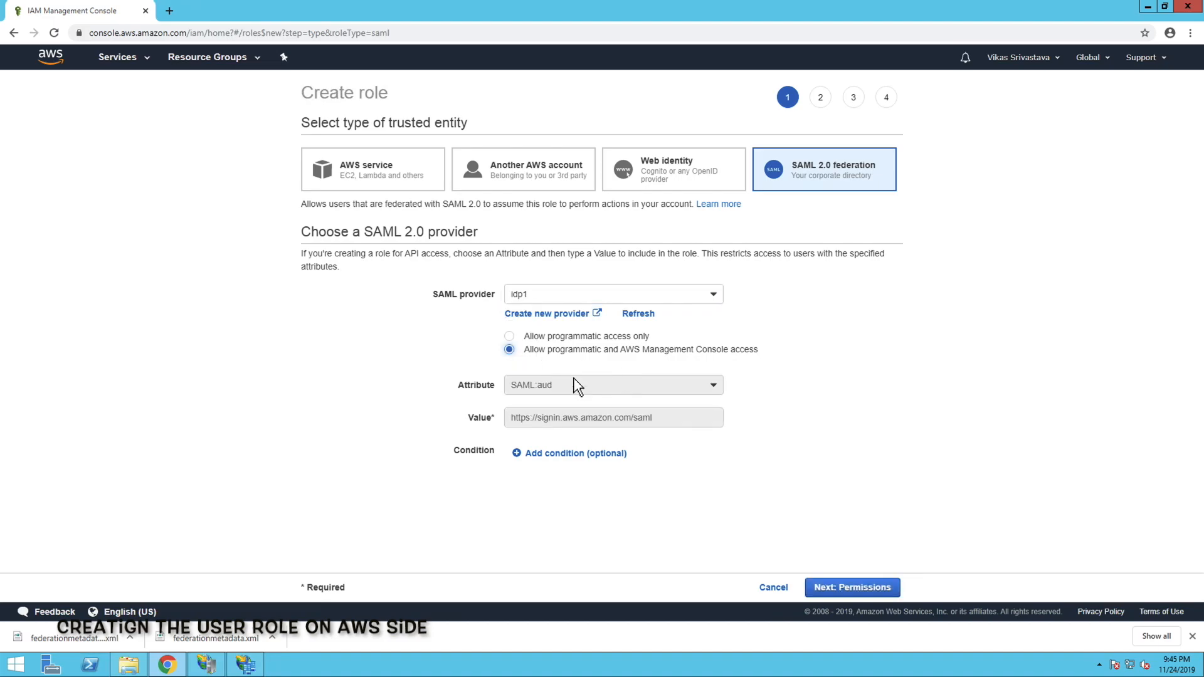
click(868, 593)
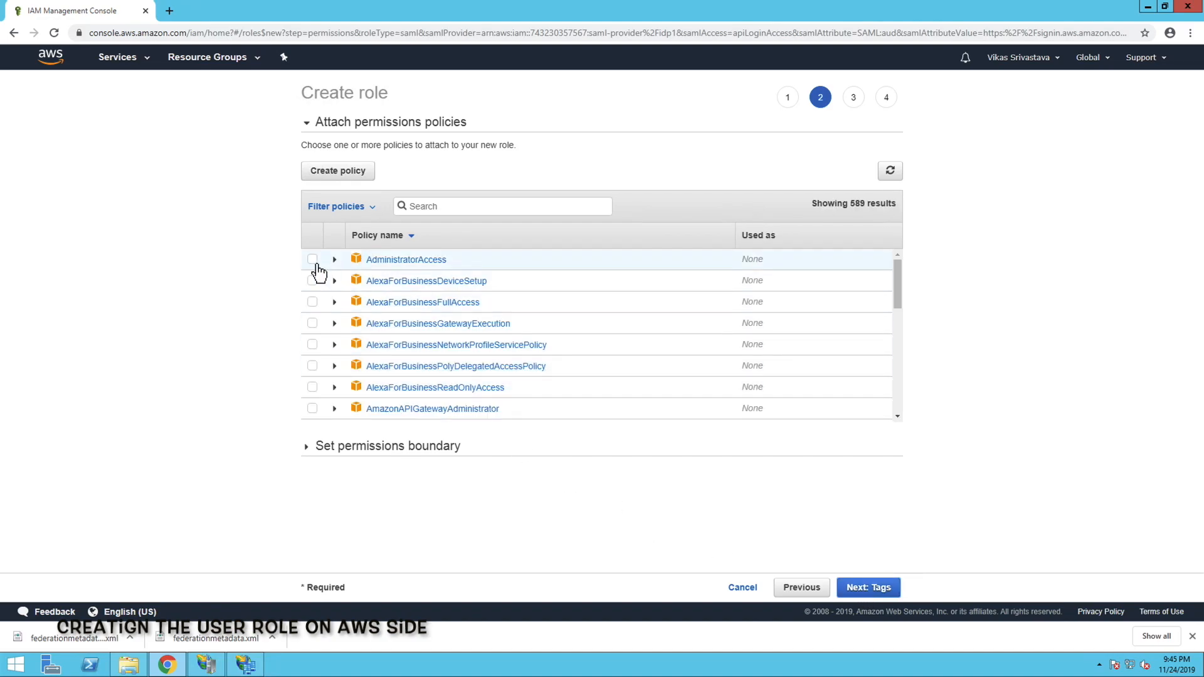
Attach the AdministratorAccess policy to the new role and continue to the review without adding tags
click(312, 260)
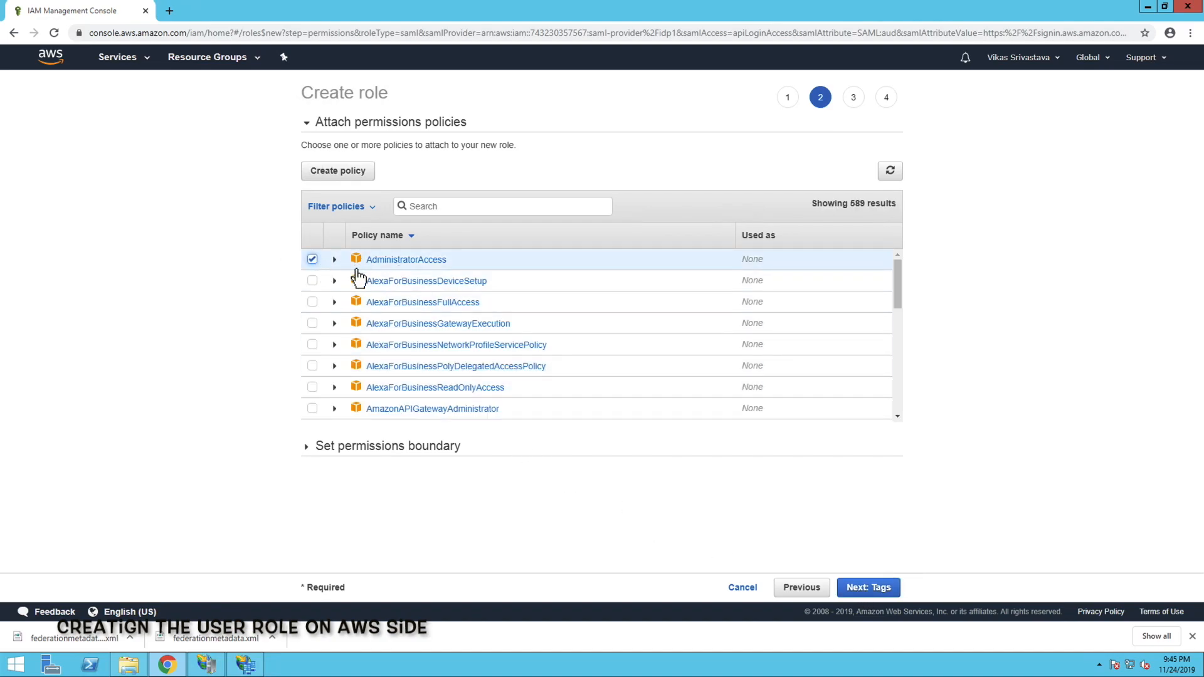
click(871, 591)
click(876, 591)
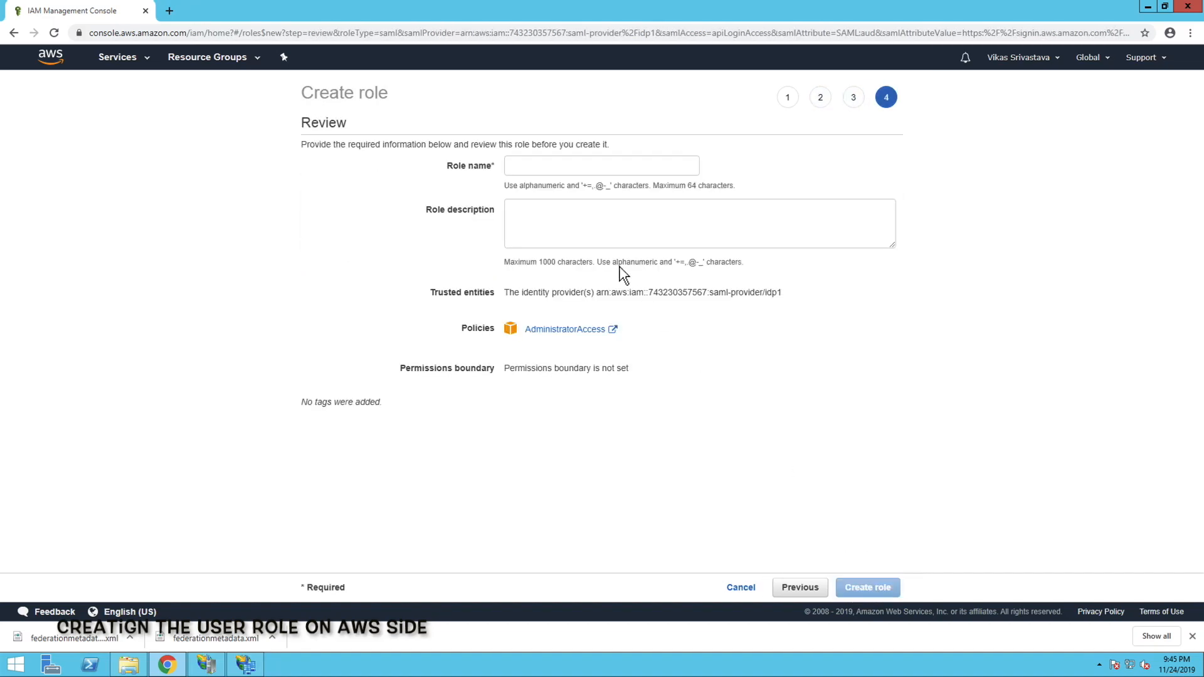
Name the role ADFS-AWS-Admin by pasting the copied name, and create the role
click(541, 174)
right_click(527, 167)
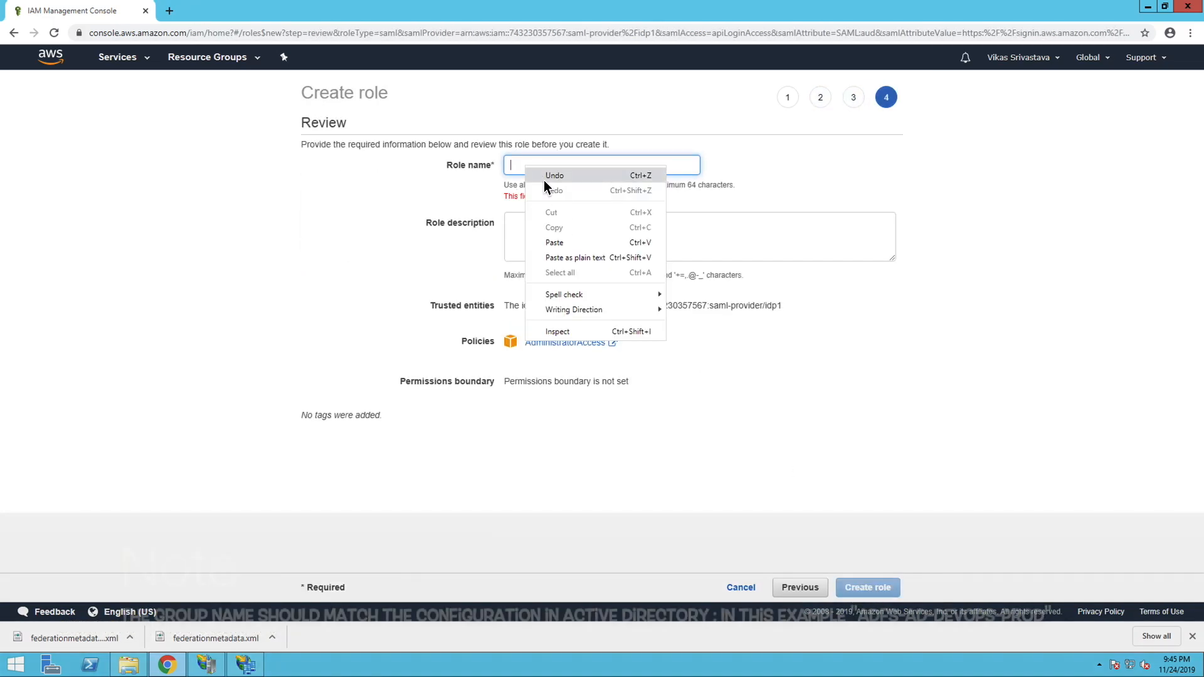
click(555, 242)
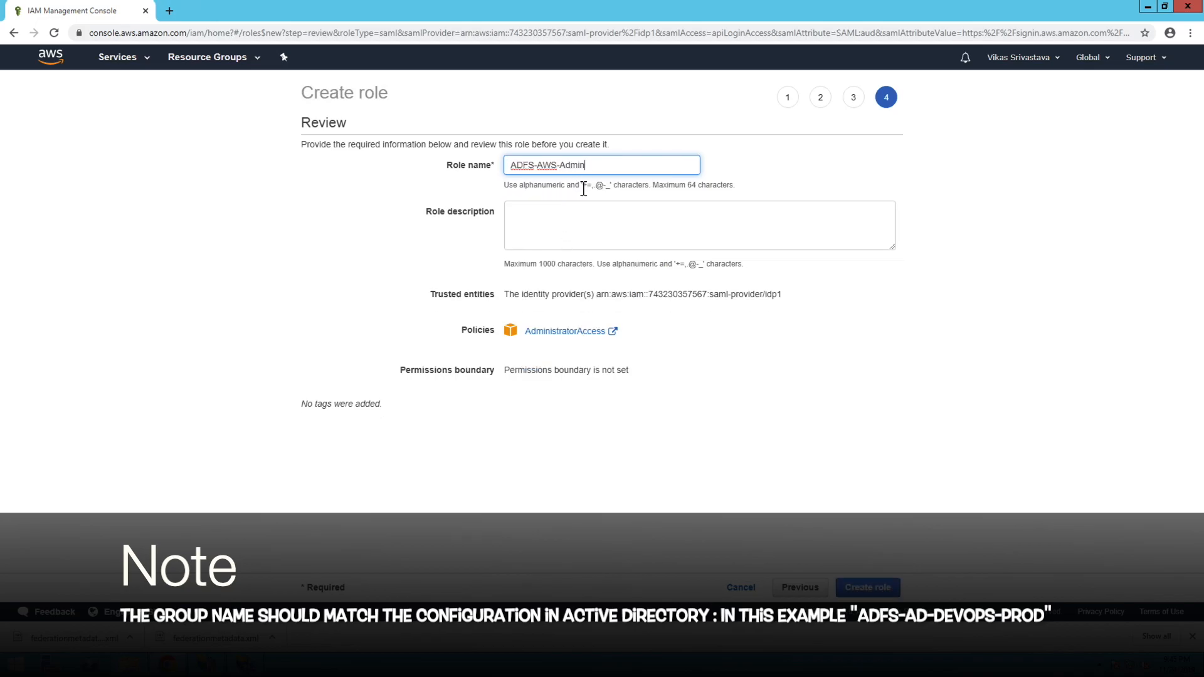
click(869, 591)
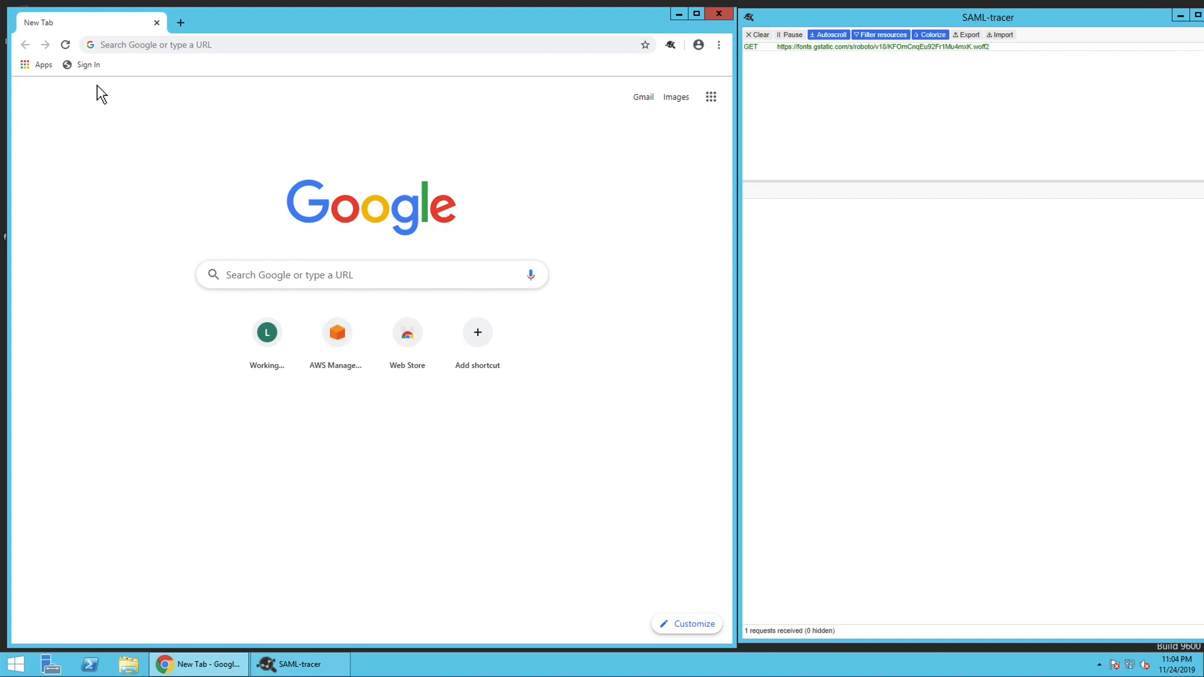
Open the bookmarked AD FS sign-in page, choose the Active Directory Federation with AWS site, and sign in with the organizational account's e-mail and password
click(87, 66)
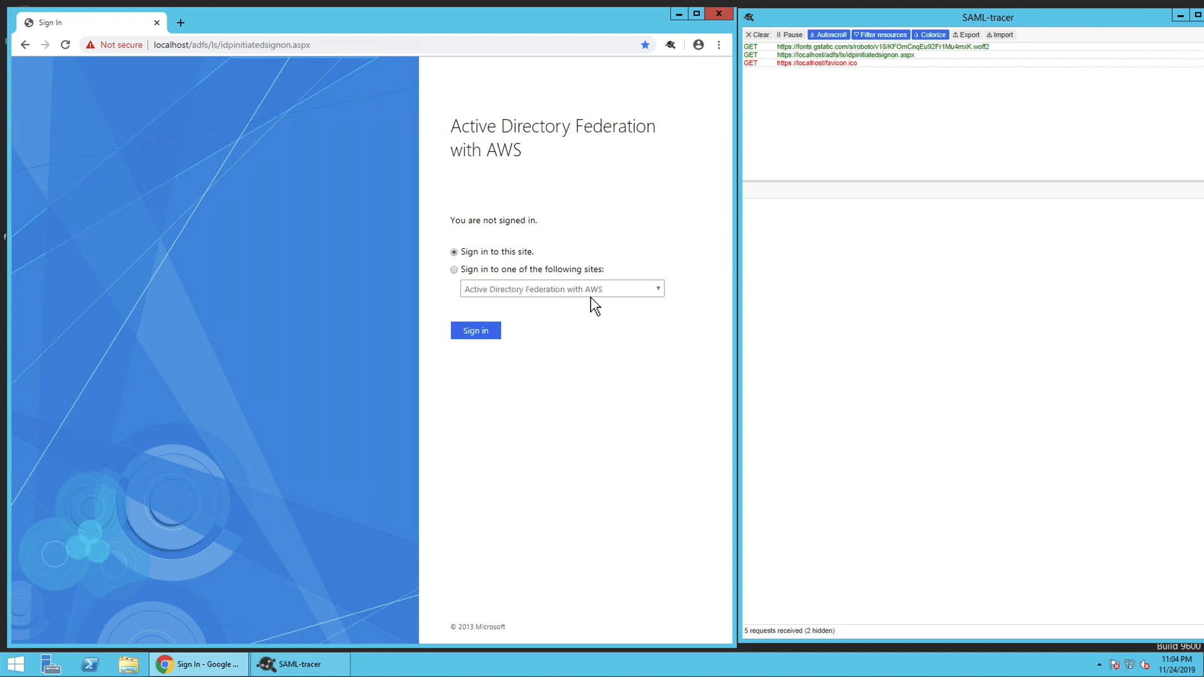
click(459, 274)
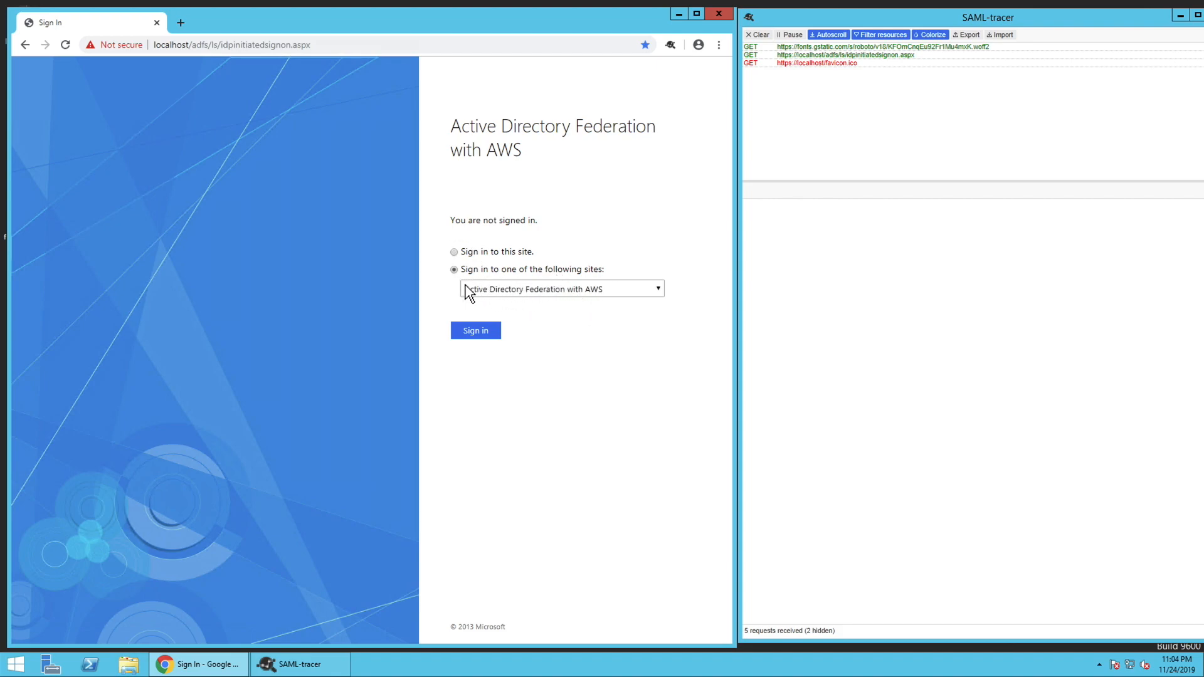
click(486, 332)
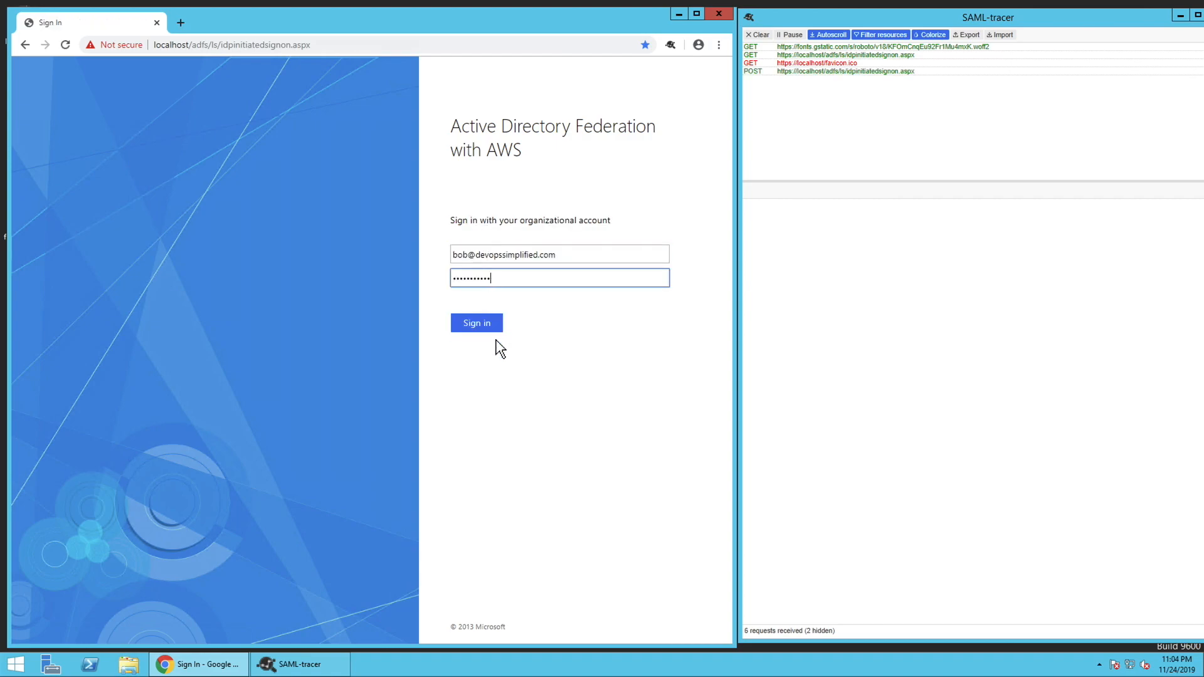
click(481, 328)
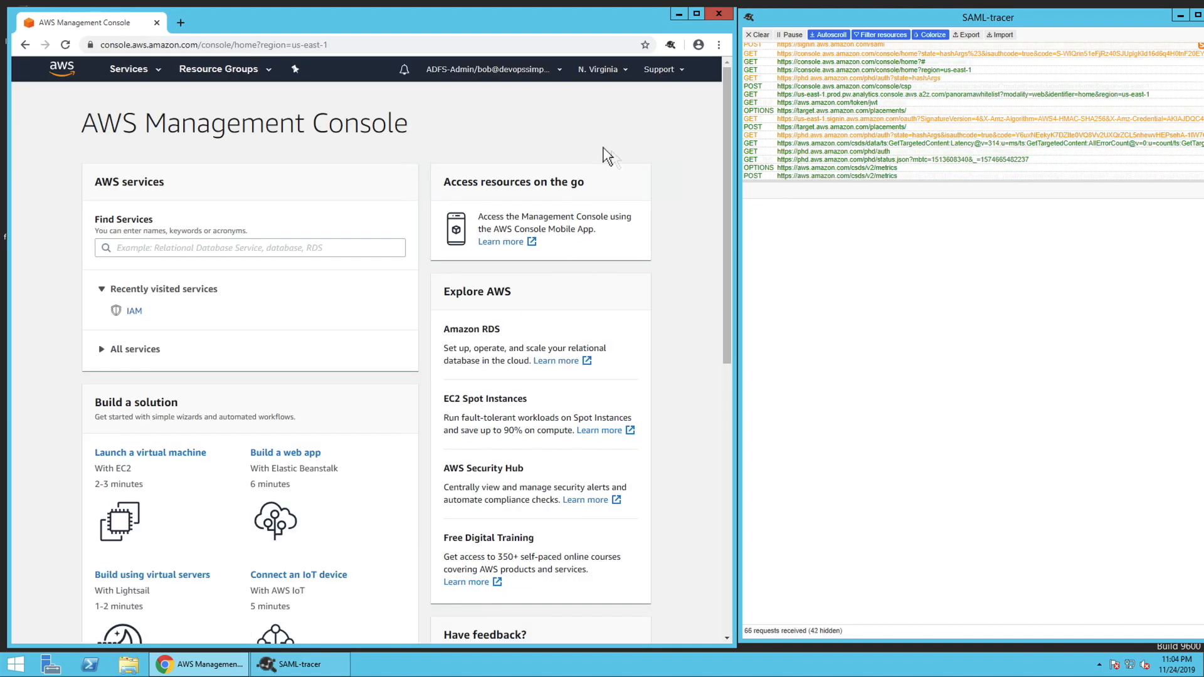
click(533, 70)
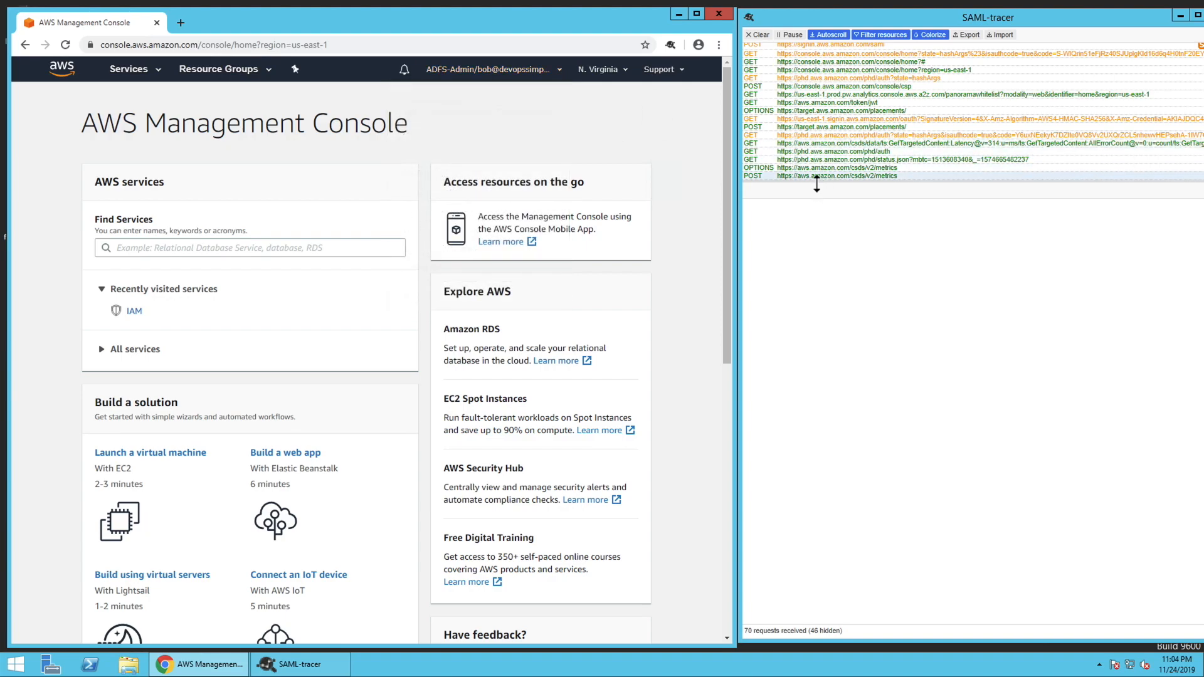
drag(816, 184, 834, 312)
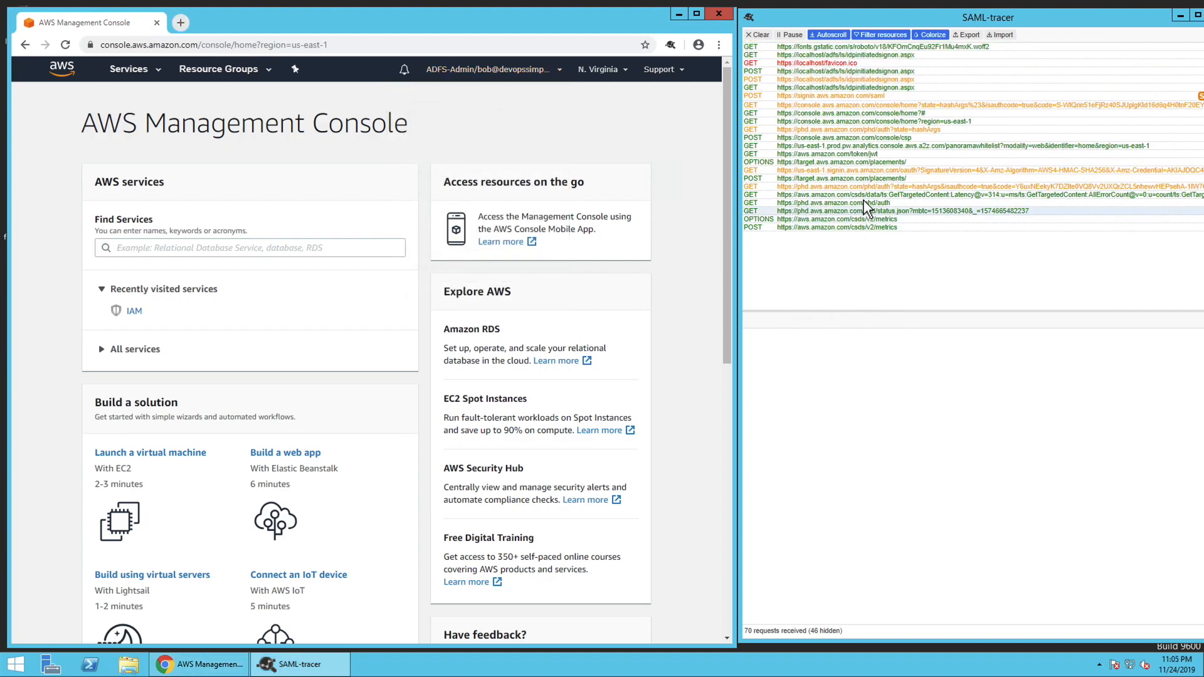
click(897, 96)
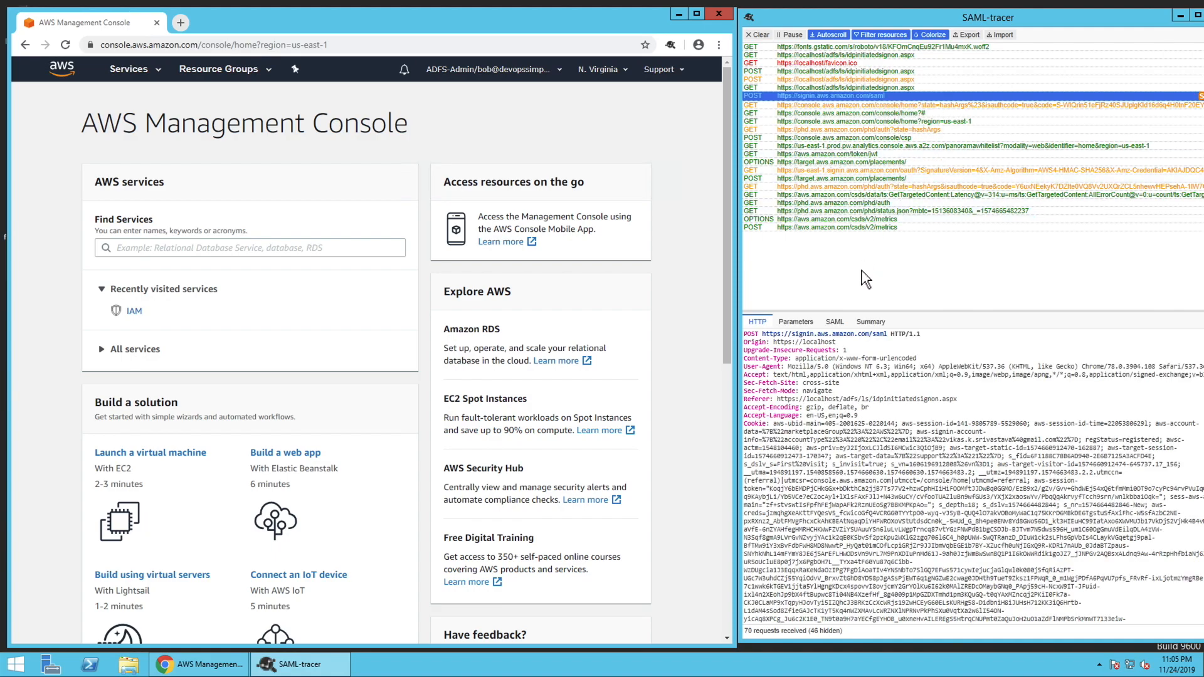
Display the decoded SAML response of the sign-in POST request and examine the assertion's audience restriction and attribute statement
click(838, 323)
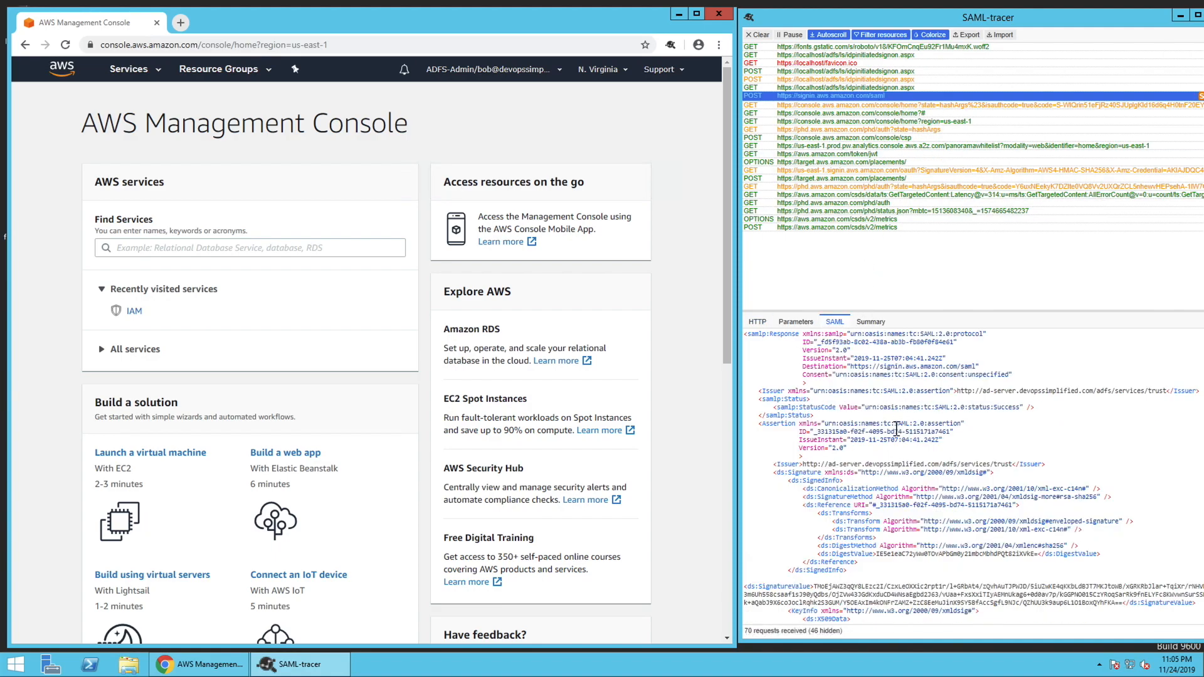
scroll(901, 442, down, 3)
scroll(936, 437, down, 10)
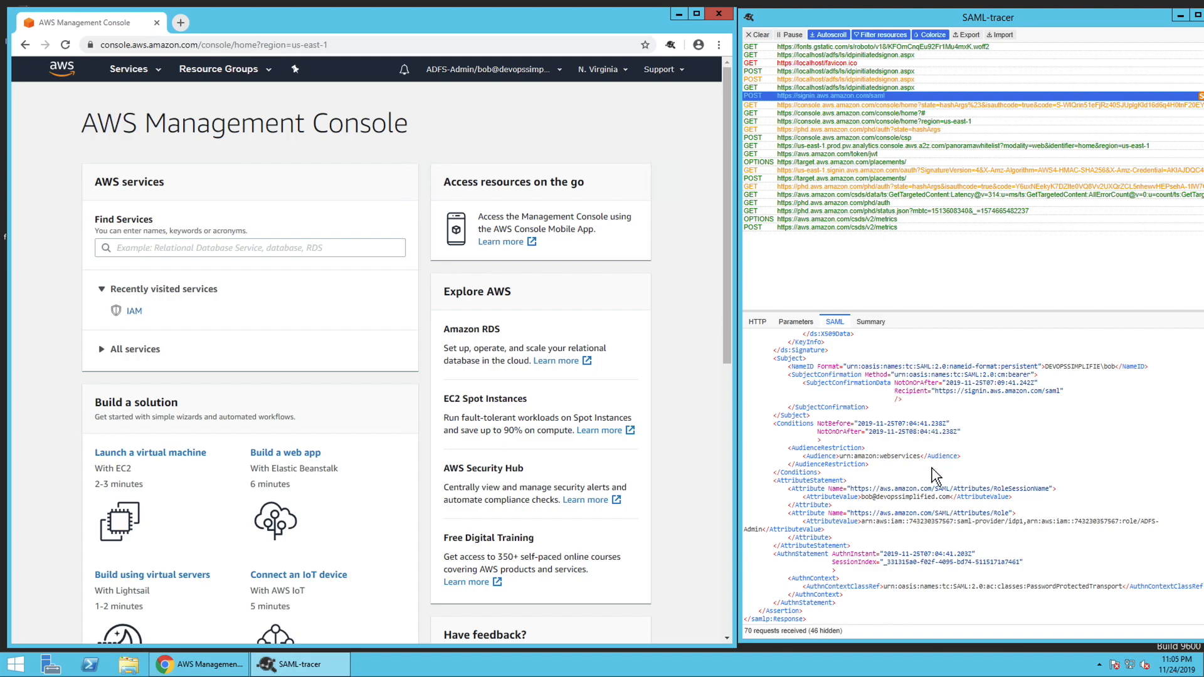
drag(848, 579, 735, 444)
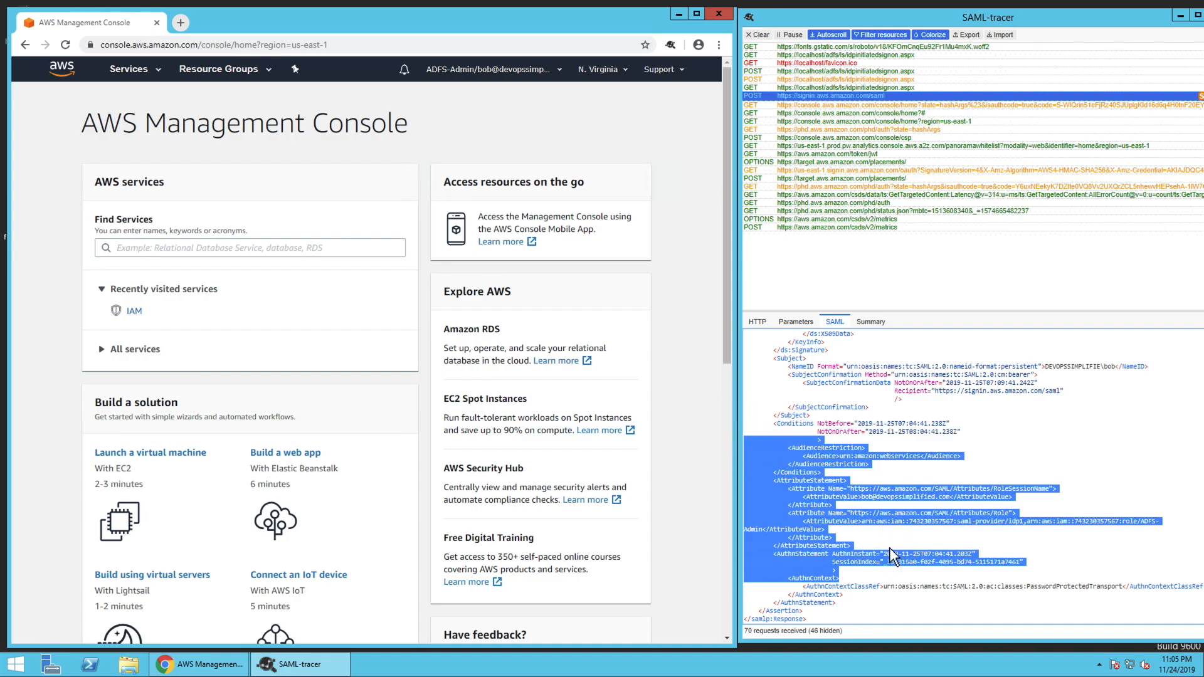
click(878, 573)
drag(839, 577, 837, 464)
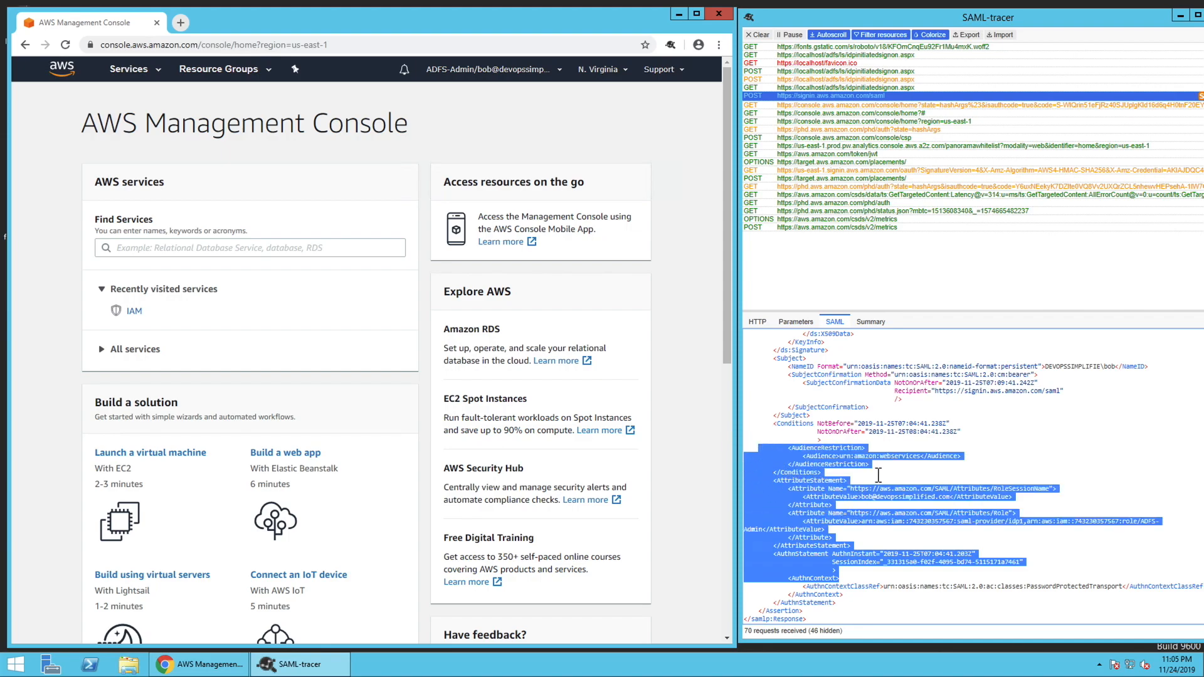
click(869, 489)
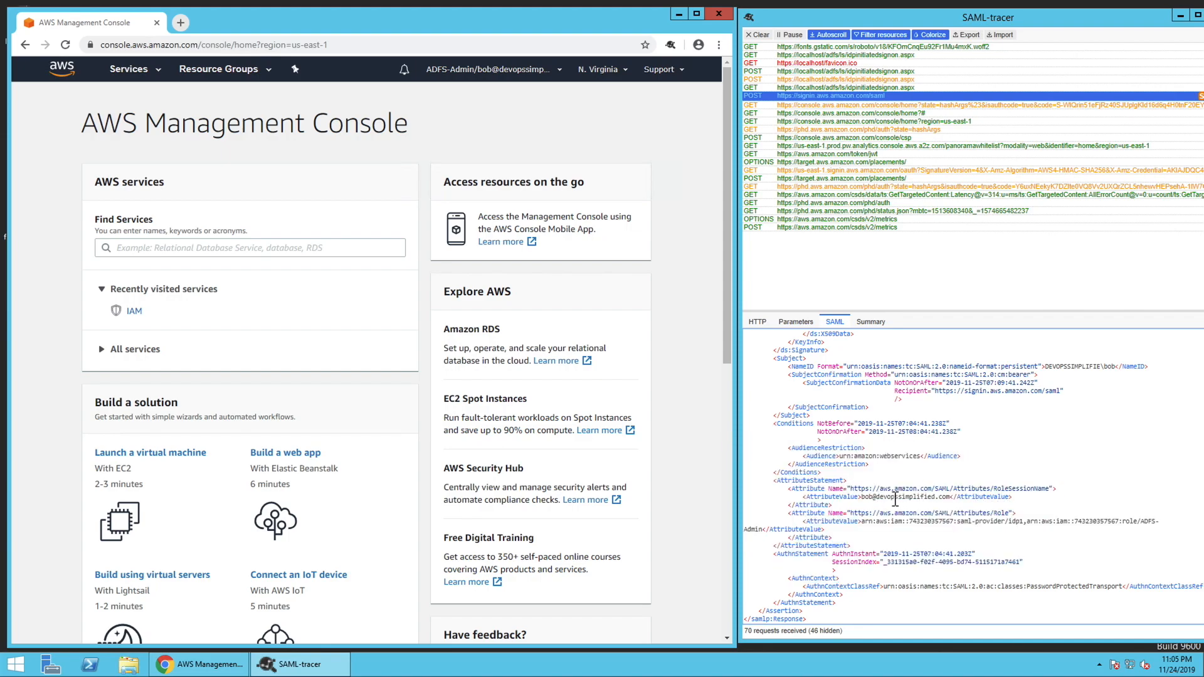
Examine the RoleSessionName and Role attribute values in the SAML assertion, including the identity provider and role ARNs
drag(862, 497, 946, 499)
drag(865, 524, 1146, 525)
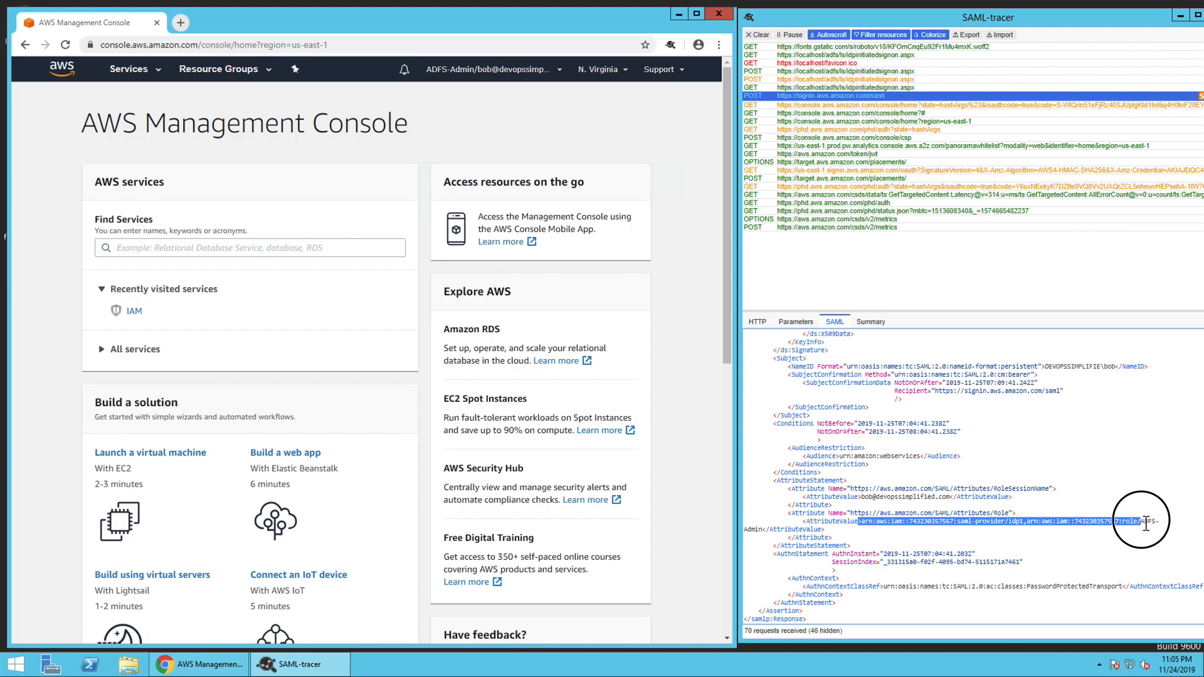
click(995, 547)
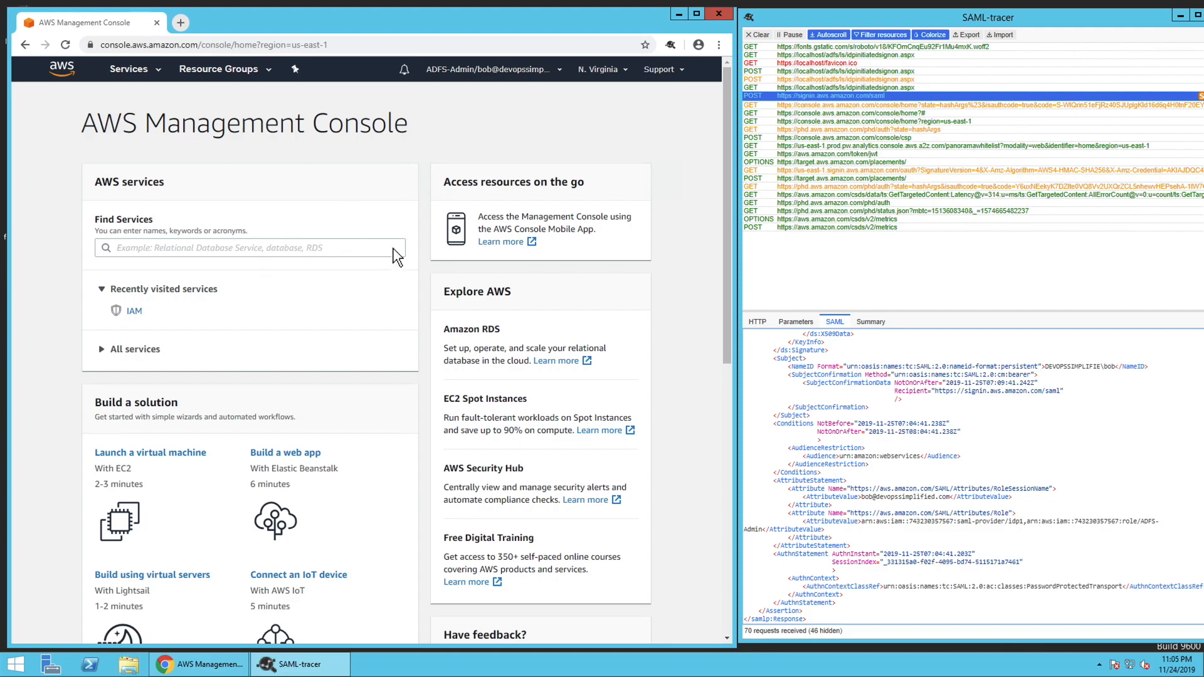
drag(848, 537, 755, 447)
click(850, 533)
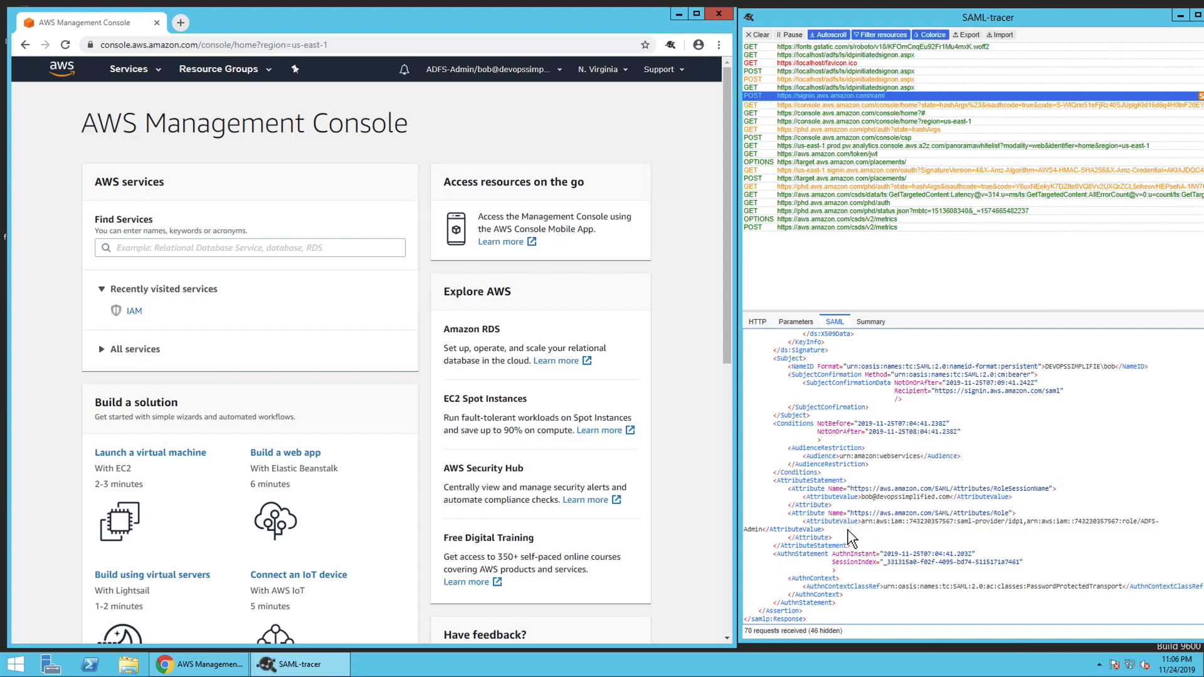